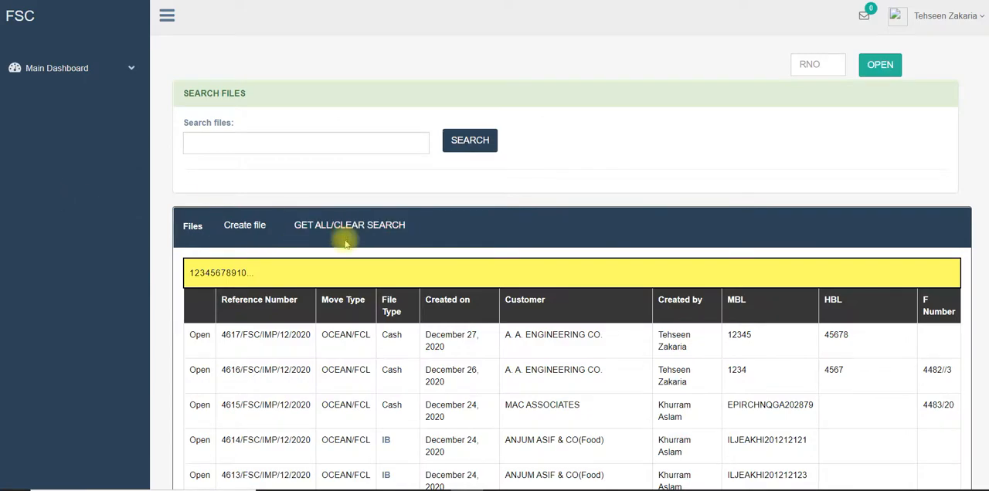
Start a new file and look through the blank File Master Info form, down to the commodity details.
{"action": "left_click", "coordinate": [256, 228]}
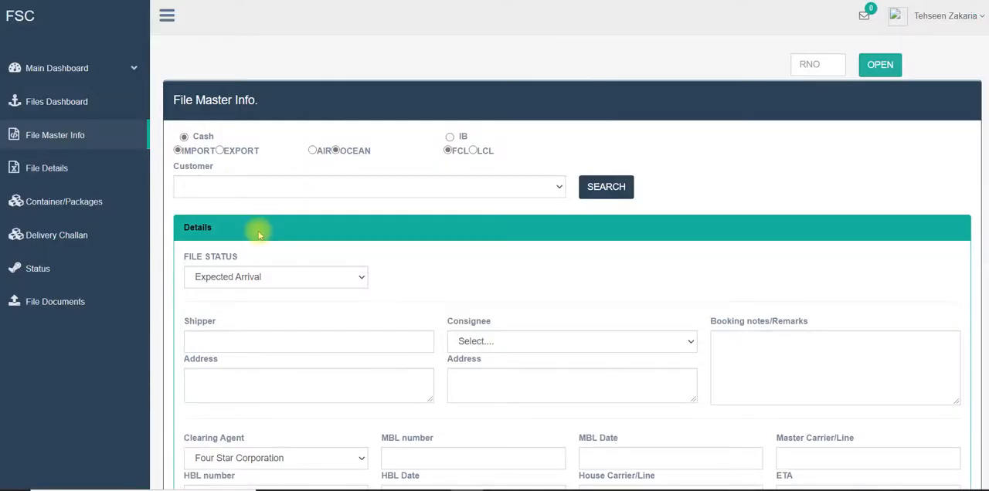
{"action": "scroll", "coordinate": [259, 235], "scroll_direction": "down", "scroll_amount": 4}
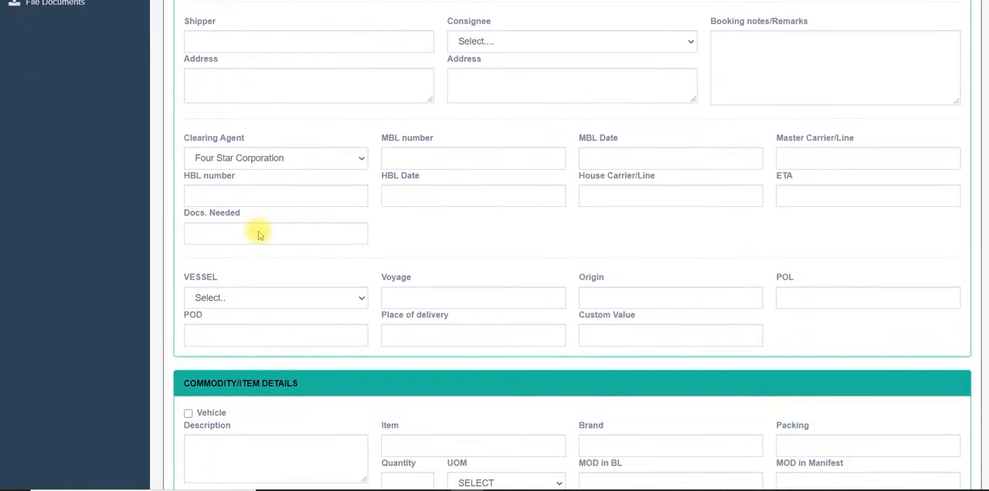
{"action": "scroll", "coordinate": [259, 235], "scroll_direction": "down", "scroll_amount": 3}
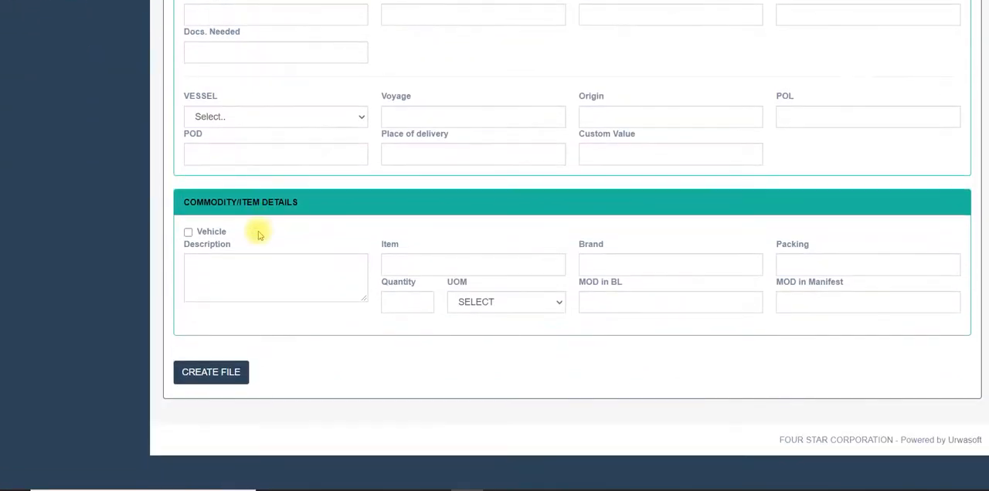
{"action": "scroll", "coordinate": [259, 235], "scroll_direction": "up", "scroll_amount": 4}
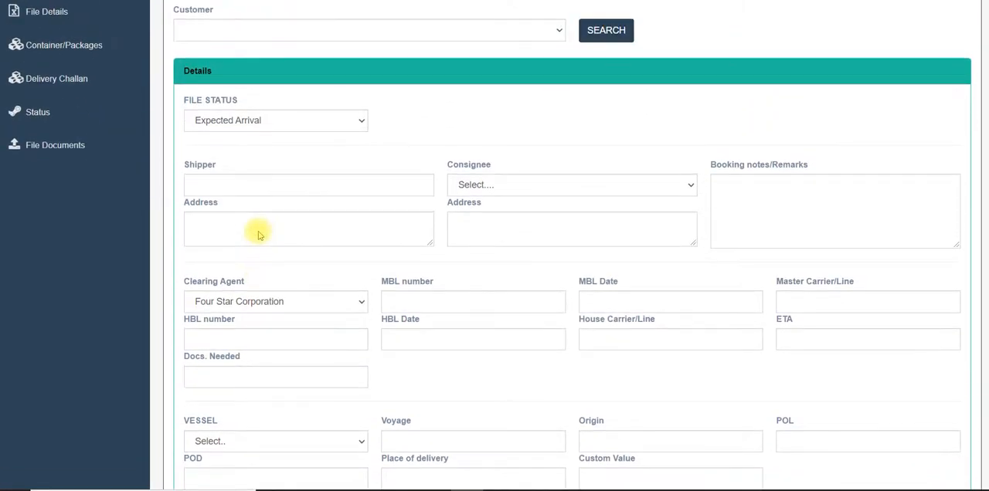
{"action": "scroll", "coordinate": [258, 235], "scroll_direction": "up", "scroll_amount": 2}
{"action": "scroll", "coordinate": [259, 235], "scroll_direction": "down", "scroll_amount": 2}
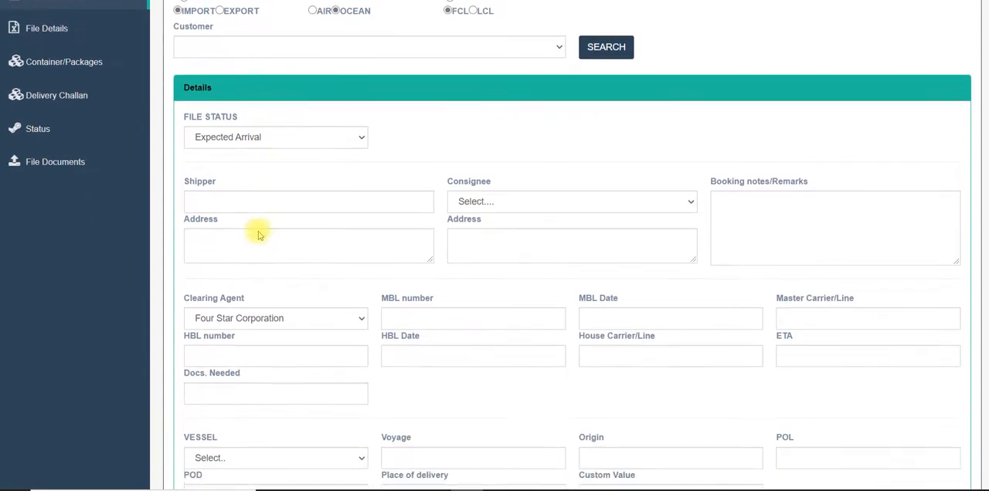
{"action": "left_click", "coordinate": [281, 121]}
{"action": "left_click", "coordinate": [280, 119]}
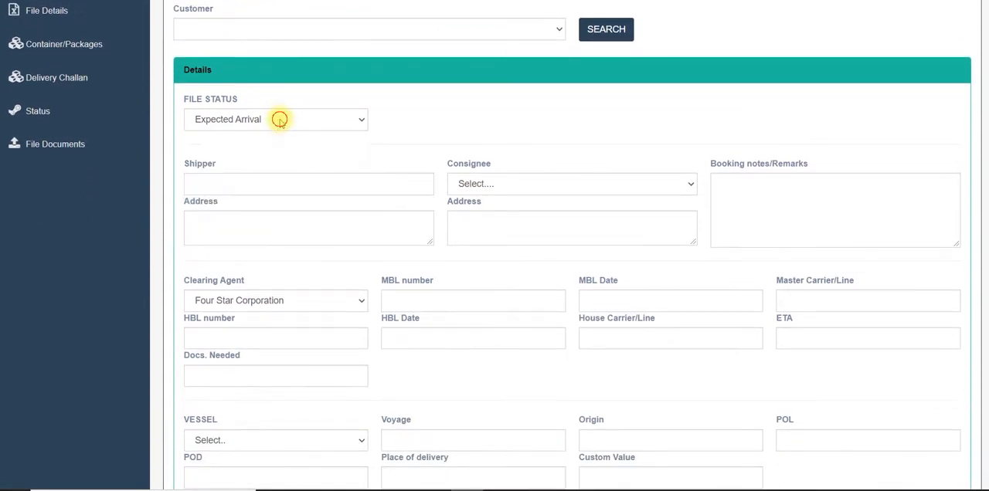
{"action": "scroll", "coordinate": [280, 122], "scroll_direction": "up", "scroll_amount": 1}
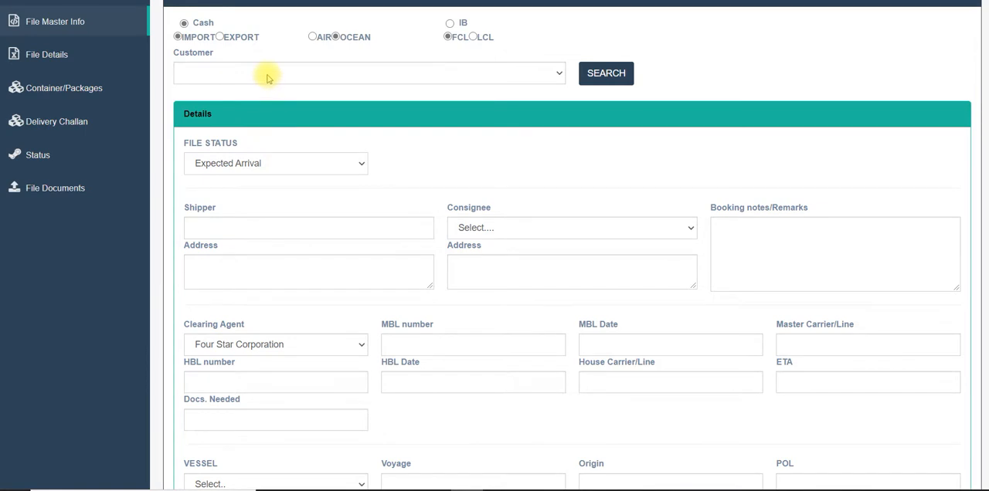
Set the customer to (OLD) RANIA ENTERPRISES and enter hfhfh as the shipper.
{"action": "left_click", "coordinate": [267, 75]}
{"action": "left_click", "coordinate": [264, 104]}
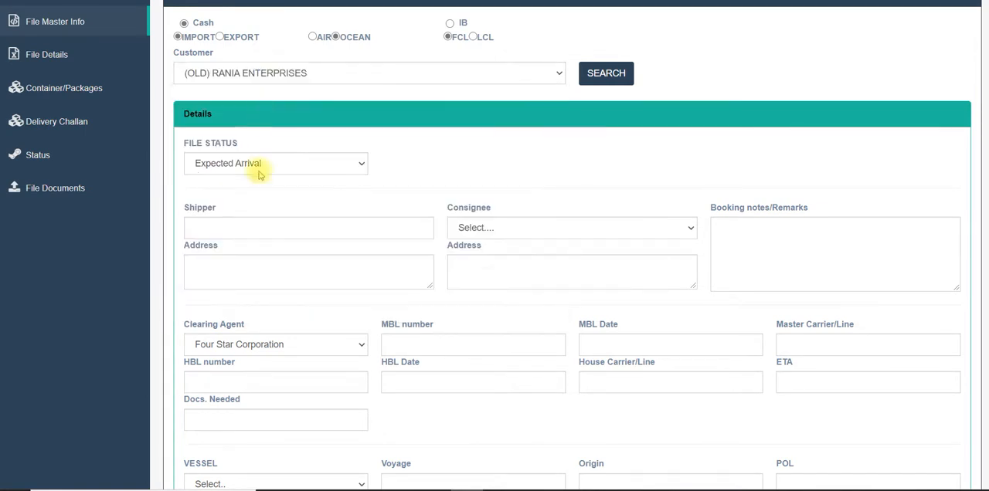
{"action": "left_click", "coordinate": [258, 229]}
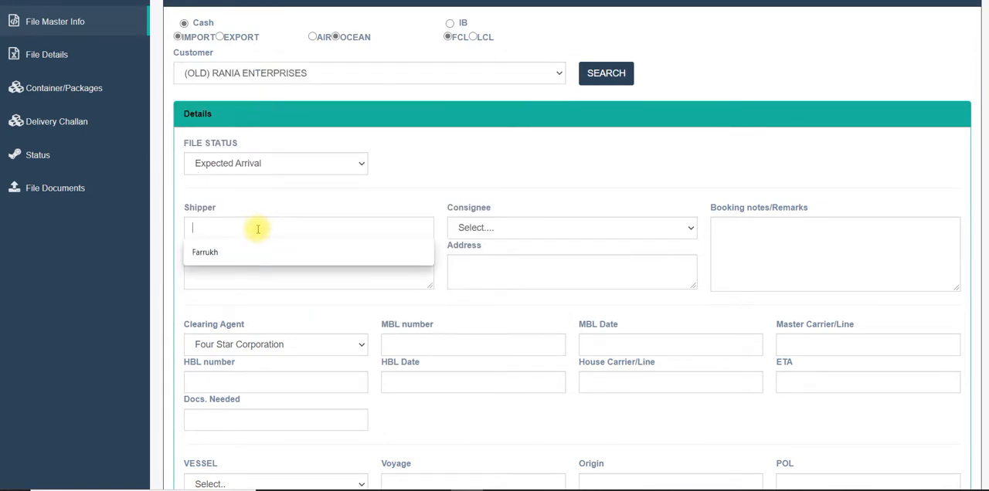
{"action": "type", "text": "hfhfh"}
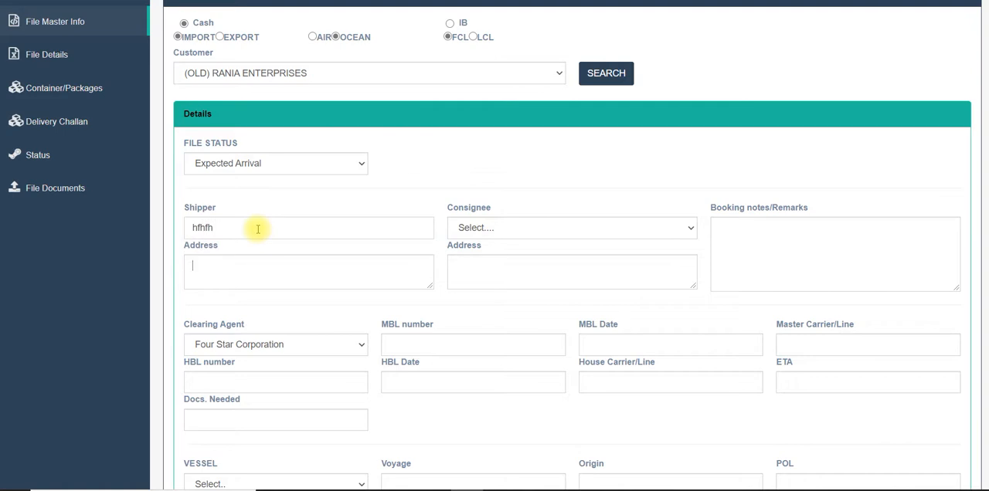
Choose FIT WELL as the consignee.
{"action": "left_click", "coordinate": [532, 227]}
{"action": "scroll", "coordinate": [535, 359], "scroll_direction": "down", "scroll_amount": 10}
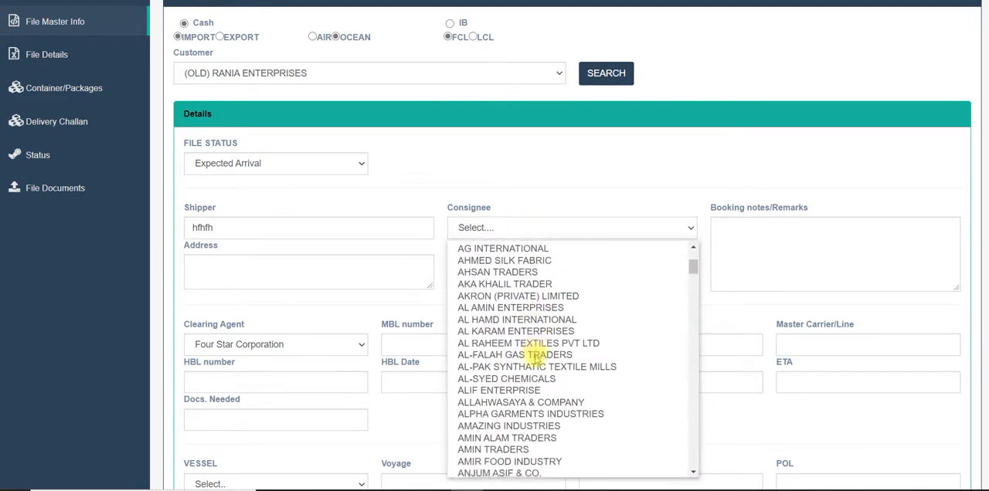
{"action": "scroll", "coordinate": [535, 360], "scroll_direction": "up", "scroll_amount": 10}
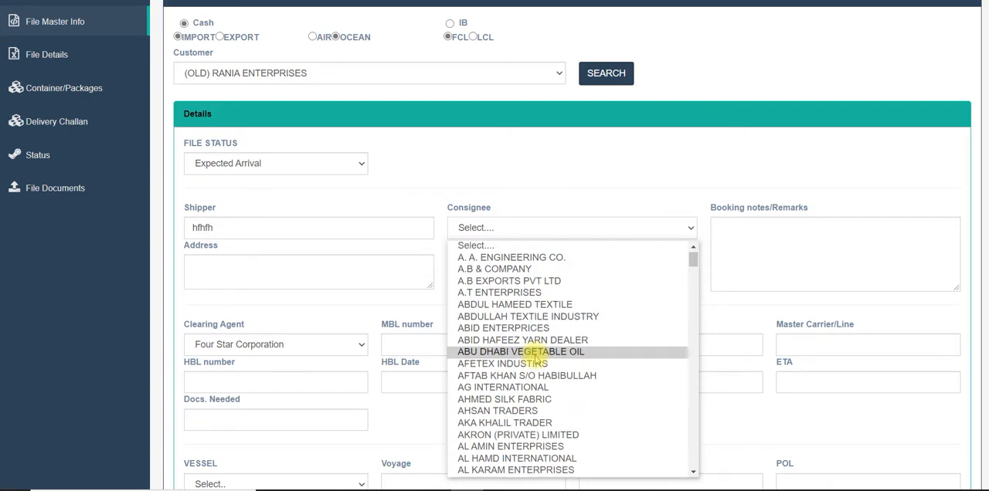
{"action": "scroll", "coordinate": [535, 360], "scroll_direction": "down", "scroll_amount": 20}
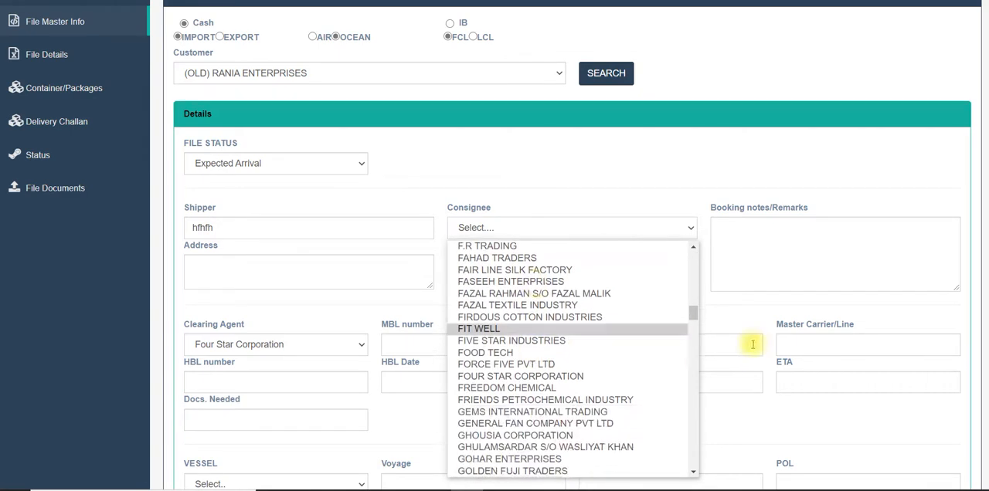
{"action": "left_click", "coordinate": [611, 328]}
Try to create the file without entering an ETA.
{"action": "scroll", "coordinate": [783, 286], "scroll_direction": "down", "scroll_amount": 5}
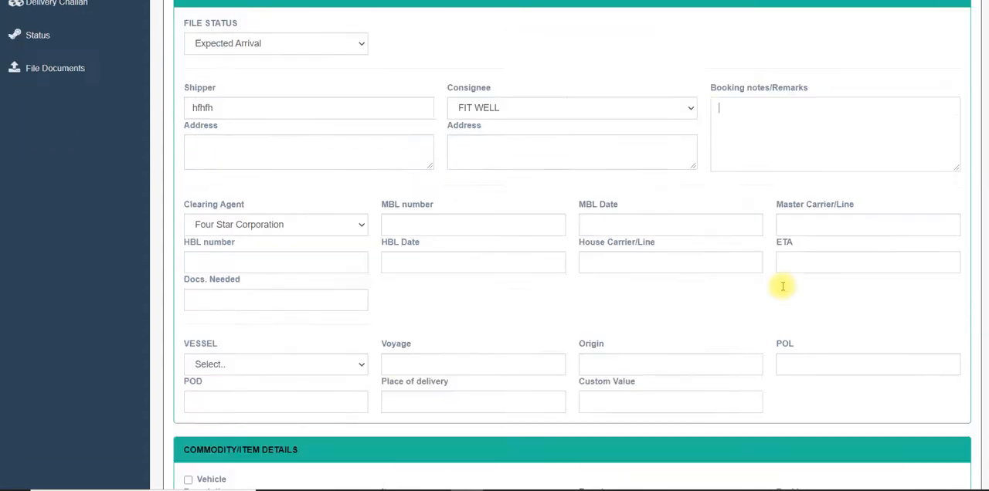
{"action": "scroll", "coordinate": [783, 286], "scroll_direction": "down", "scroll_amount": 5}
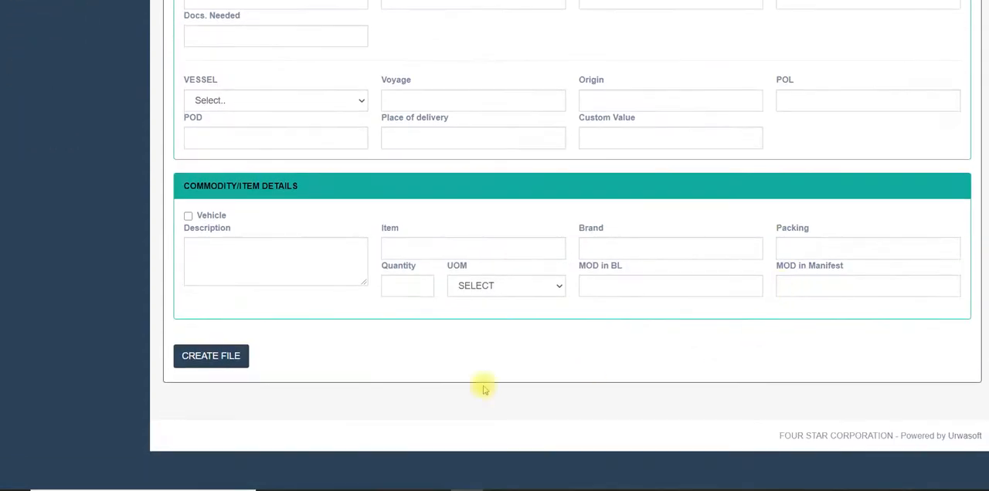
{"action": "left_click", "coordinate": [225, 355]}
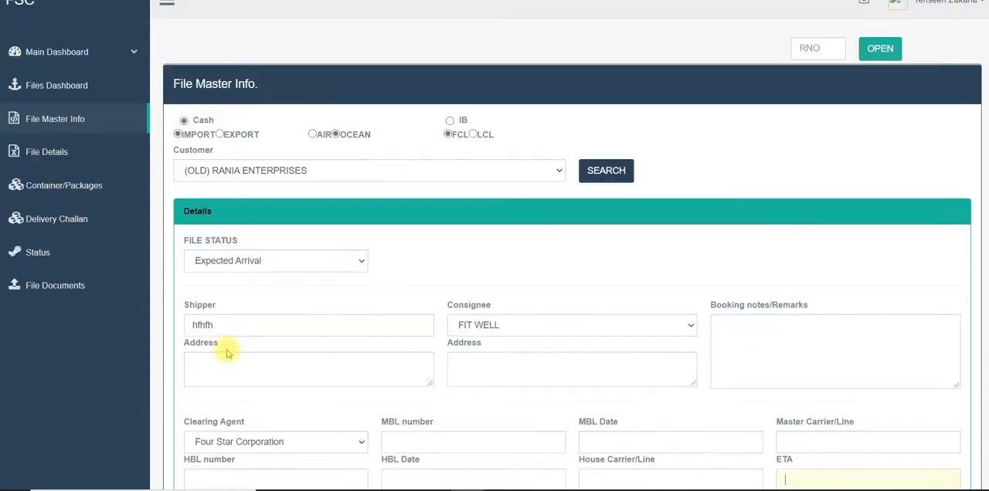
Set the ETA to 28-February-21 and create the file.
{"action": "scroll", "coordinate": [470, 381], "scroll_direction": "down", "scroll_amount": 6}
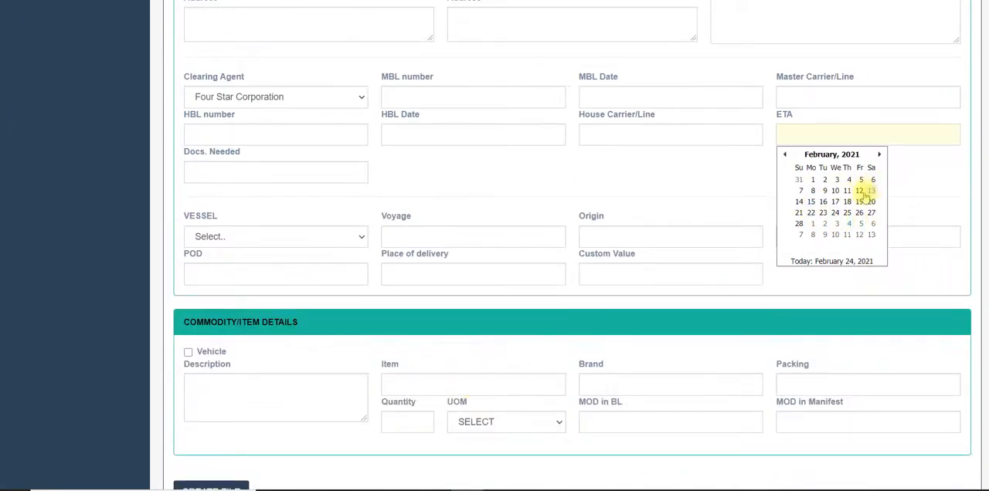
{"action": "left_click", "coordinate": [798, 224]}
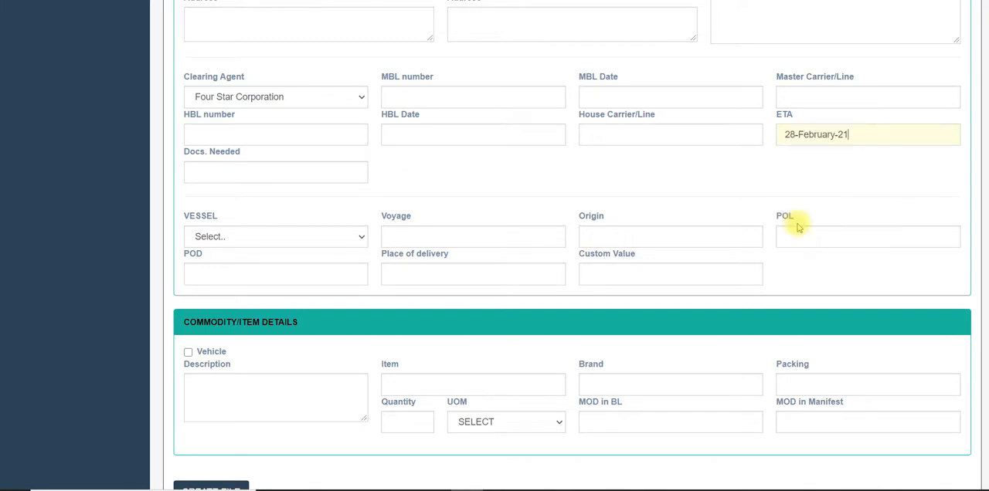
{"action": "scroll", "coordinate": [342, 364], "scroll_direction": "down", "scroll_amount": 2}
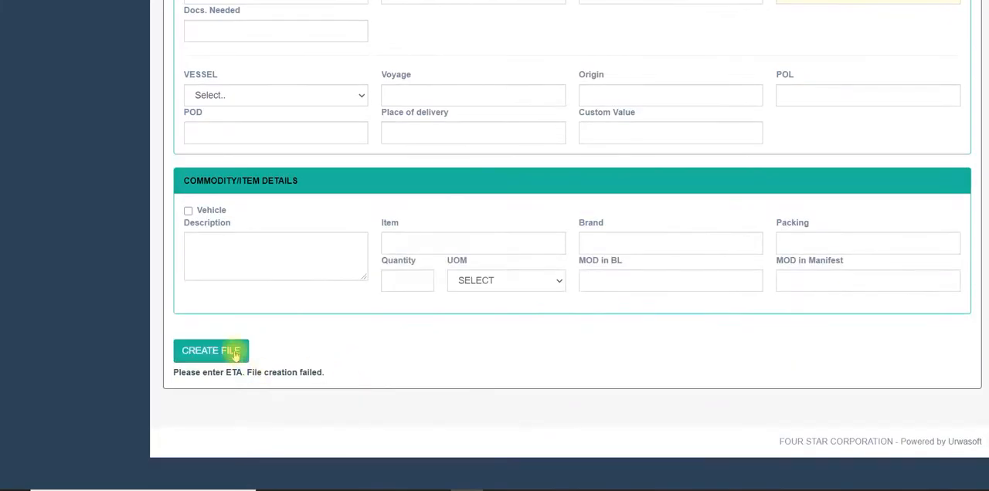
{"action": "left_click", "coordinate": [237, 353]}
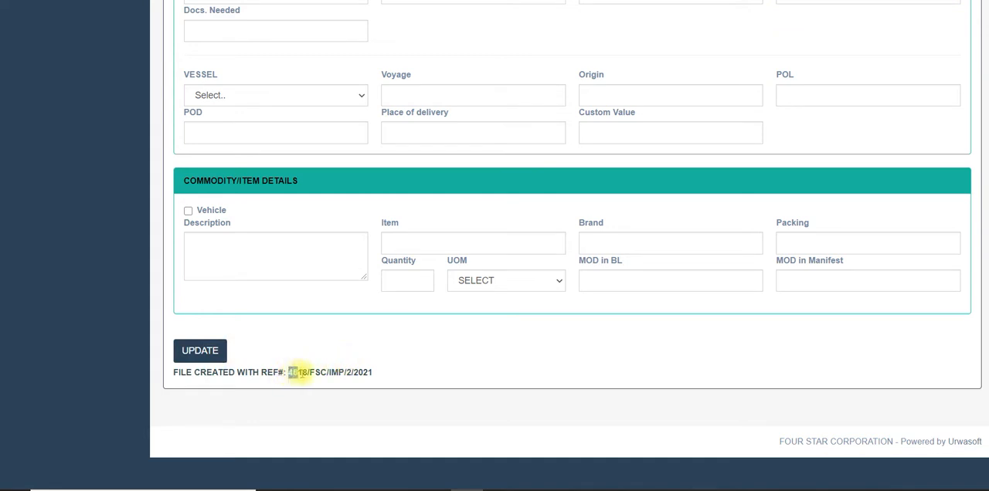
{"action": "left_click", "coordinate": [334, 372]}
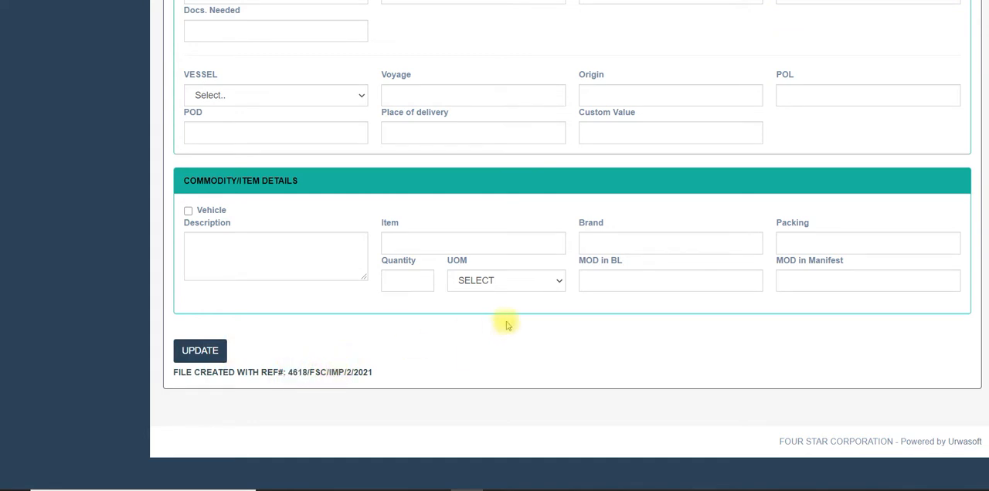
Reopen the new (OLD) RANIA ENTERPRISES file from the files dashboard and review its master info and file details.
{"action": "scroll", "coordinate": [507, 325], "scroll_direction": "up", "scroll_amount": 6}
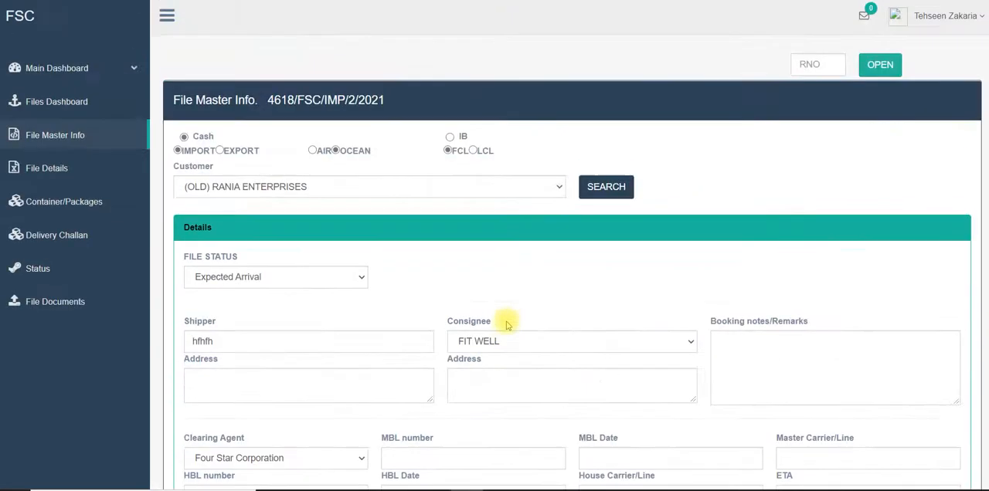
{"action": "left_click", "coordinate": [61, 101]}
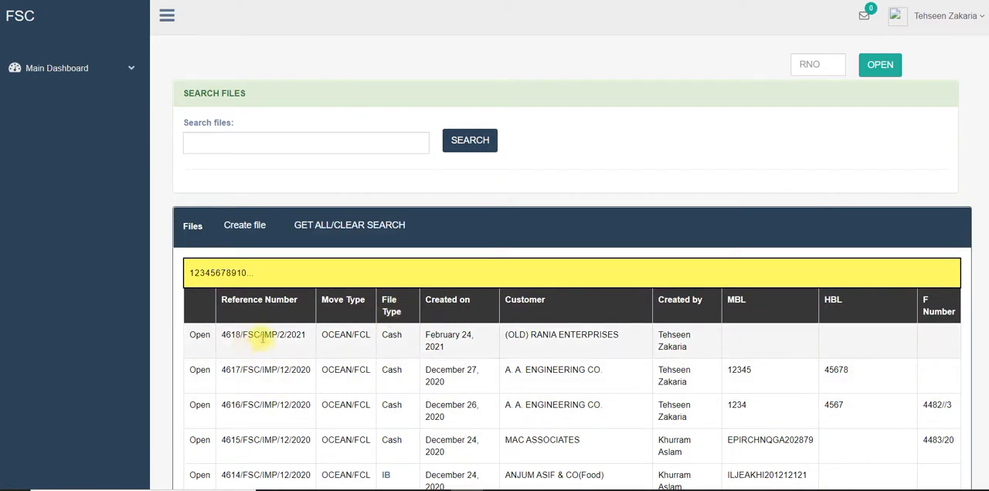
{"action": "left_click", "coordinate": [191, 337]}
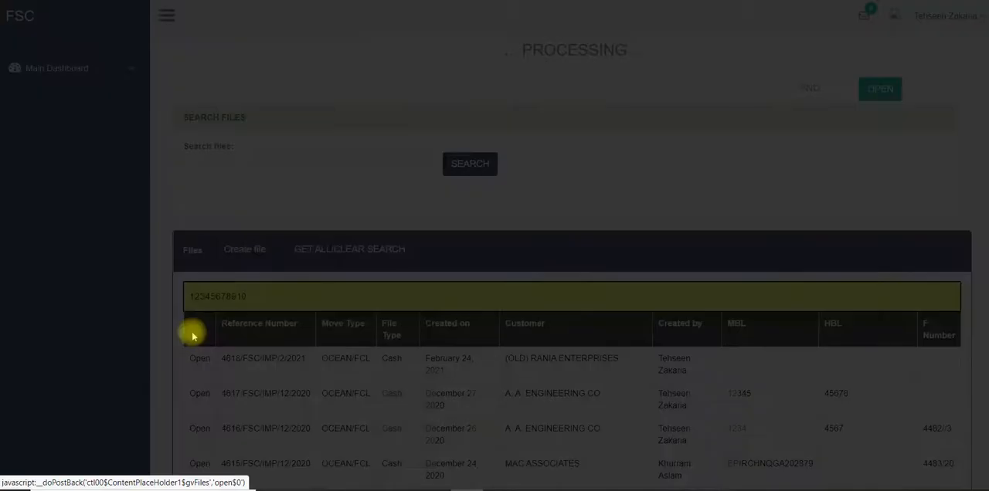
{"action": "scroll", "coordinate": [382, 295], "scroll_direction": "down", "scroll_amount": 1}
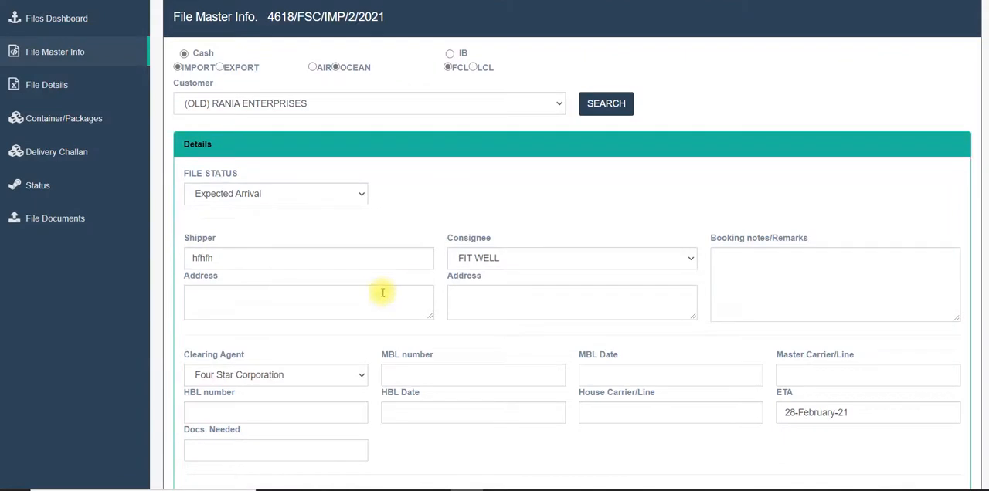
{"action": "scroll", "coordinate": [380, 289], "scroll_direction": "up", "scroll_amount": 1}
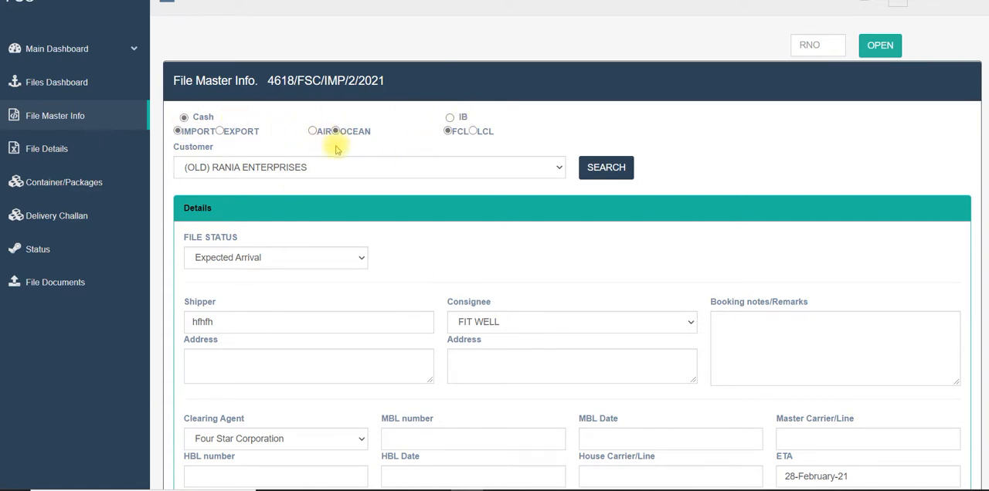
{"action": "left_click", "coordinate": [60, 150]}
{"action": "scroll", "coordinate": [353, 304], "scroll_direction": "down", "scroll_amount": 1}
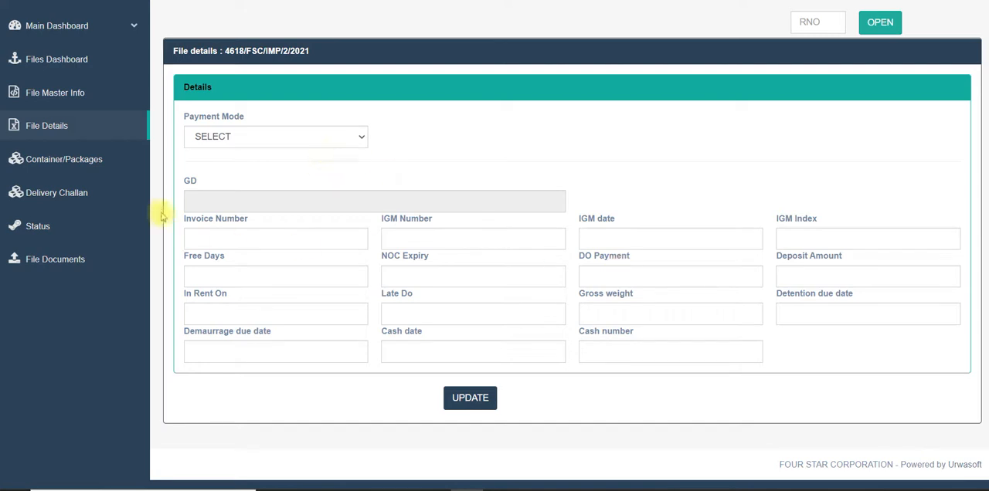
Add three 20 Standard Containers to the file and select the first and third containers.
{"action": "left_click", "coordinate": [65, 163]}
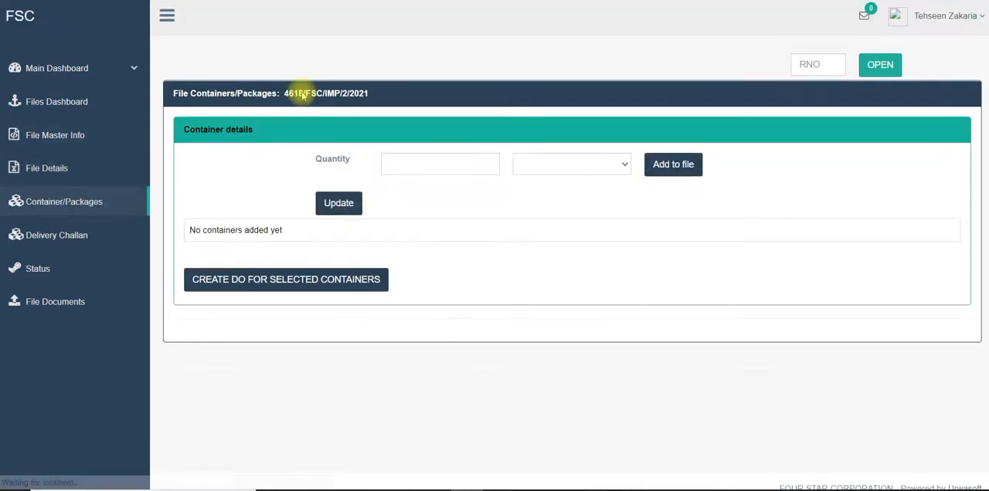
{"action": "left_click", "coordinate": [481, 172]}
{"action": "type", "text": "3"}
{"action": "left_click", "coordinate": [523, 166]}
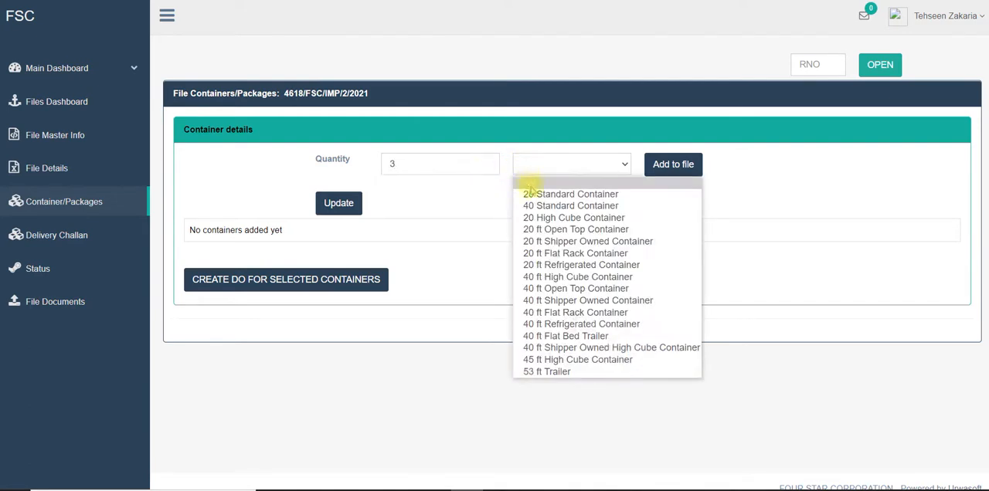
{"action": "left_click", "coordinate": [532, 193]}
{"action": "left_click", "coordinate": [685, 165]}
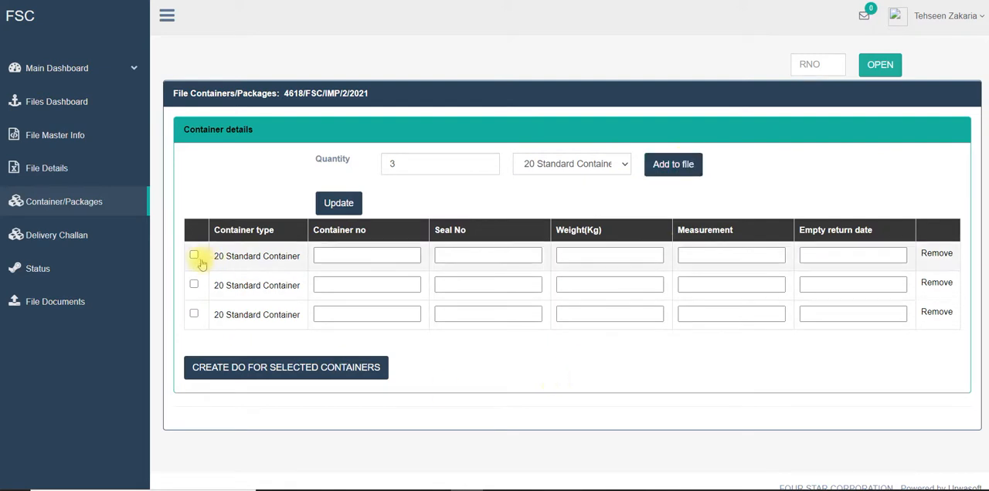
{"action": "left_click", "coordinate": [194, 257]}
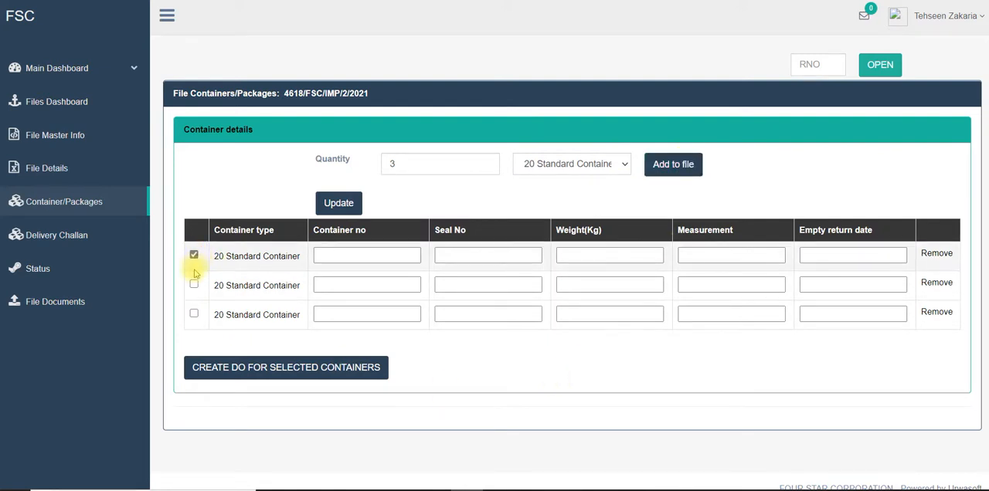
{"action": "left_click", "coordinate": [195, 315]}
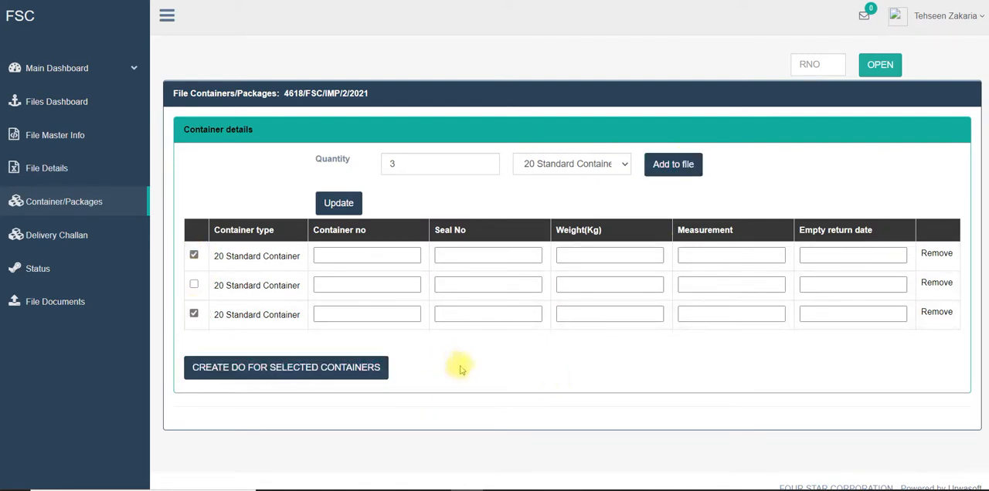
Open the file's status page and review its document status, file status, date and description fields.
{"action": "left_click", "coordinate": [54, 276]}
{"action": "scroll", "coordinate": [468, 283], "scroll_direction": "down", "scroll_amount": 2}
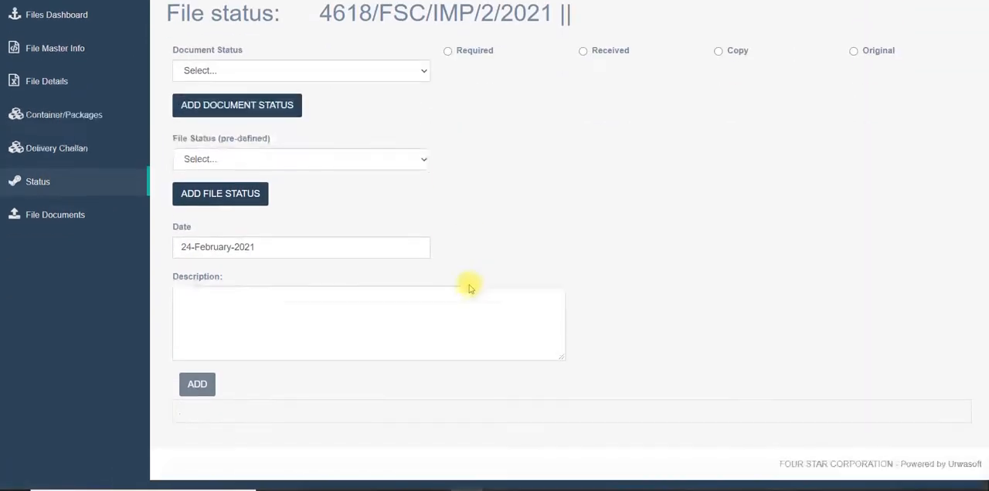
{"action": "scroll", "coordinate": [469, 286], "scroll_direction": "up", "scroll_amount": 2}
{"action": "scroll", "coordinate": [468, 286], "scroll_direction": "down", "scroll_amount": 2}
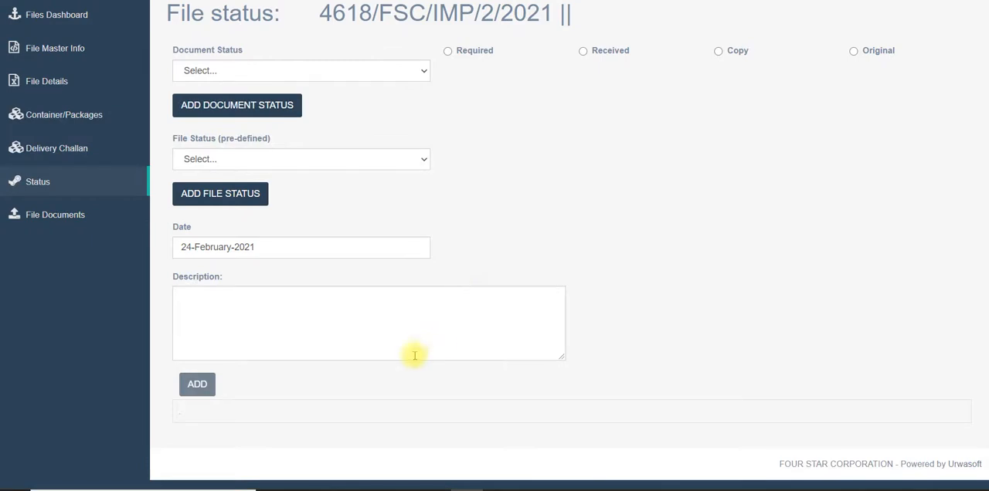
{"action": "scroll", "coordinate": [413, 356], "scroll_direction": "up", "scroll_amount": 2}
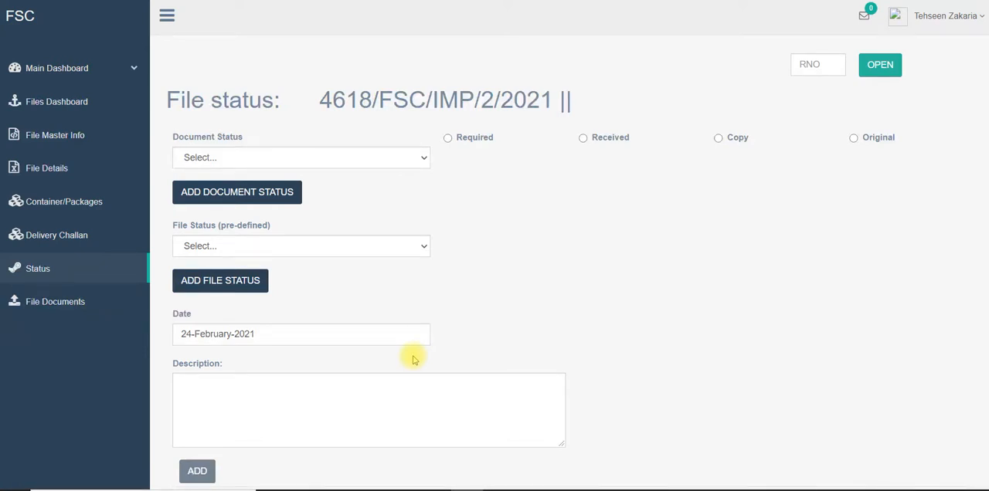
Open the file's documents page and review its PDF upload and description fields.
{"action": "scroll", "coordinate": [412, 355], "scroll_direction": "down", "scroll_amount": 1}
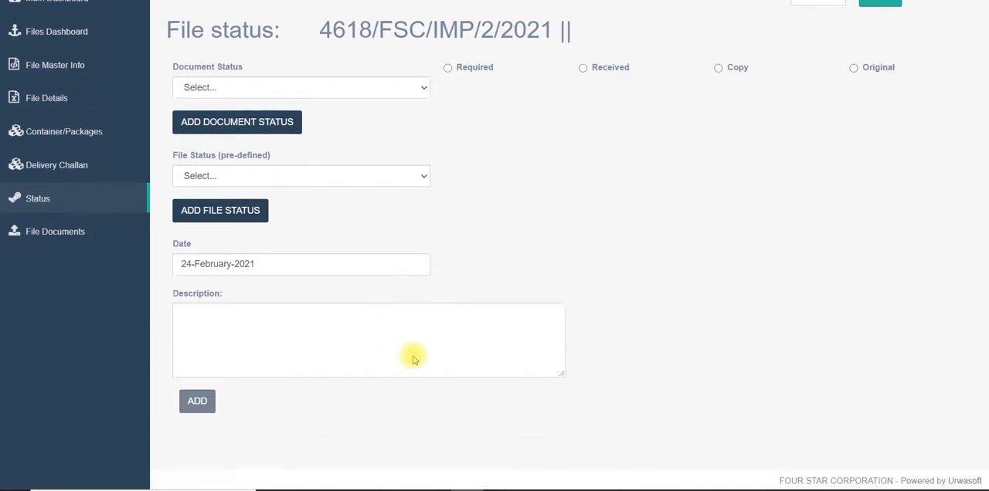
{"action": "left_click", "coordinate": [58, 233]}
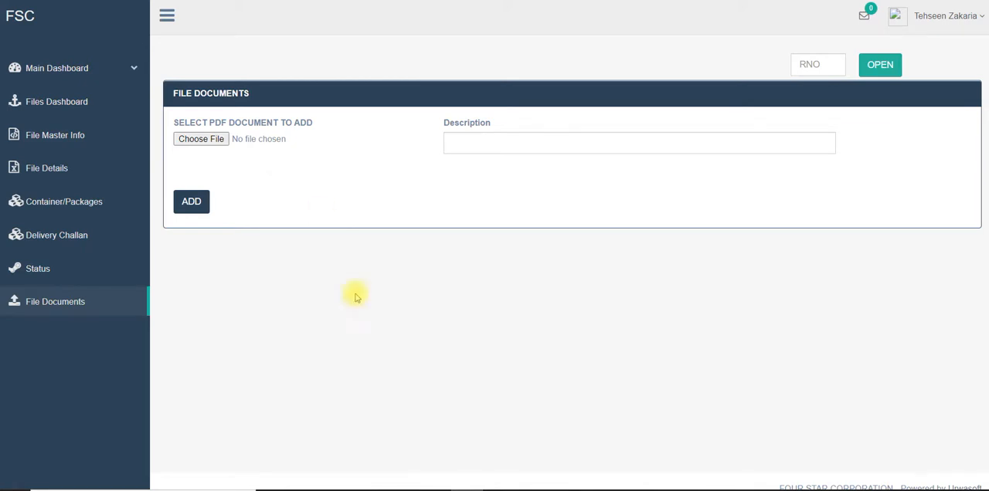
Switch to the Urwasoft accounting dashboard in the browser and open the direct payment form.
{"action": "left_click", "coordinate": [433, 490]}
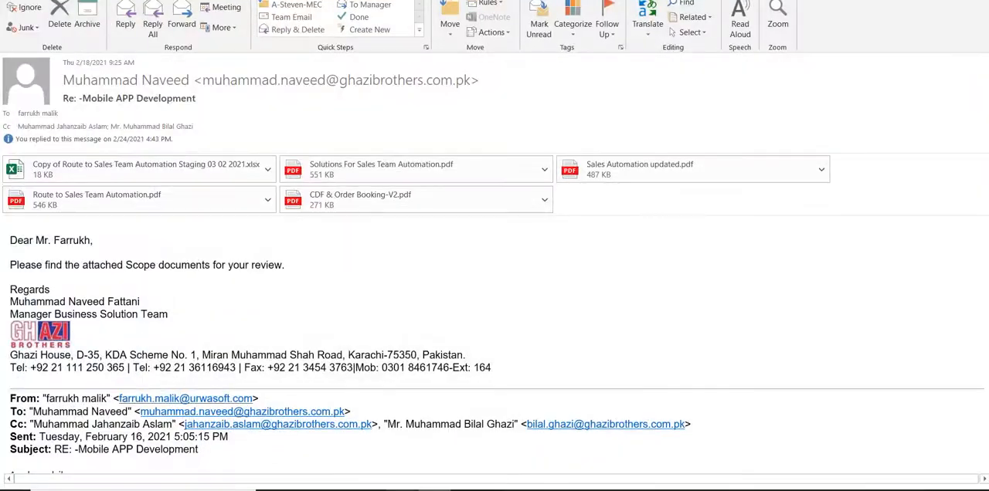
{"action": "mouse_move", "coordinate": [421, 487]}
{"action": "left_click", "coordinate": [420, 464]}
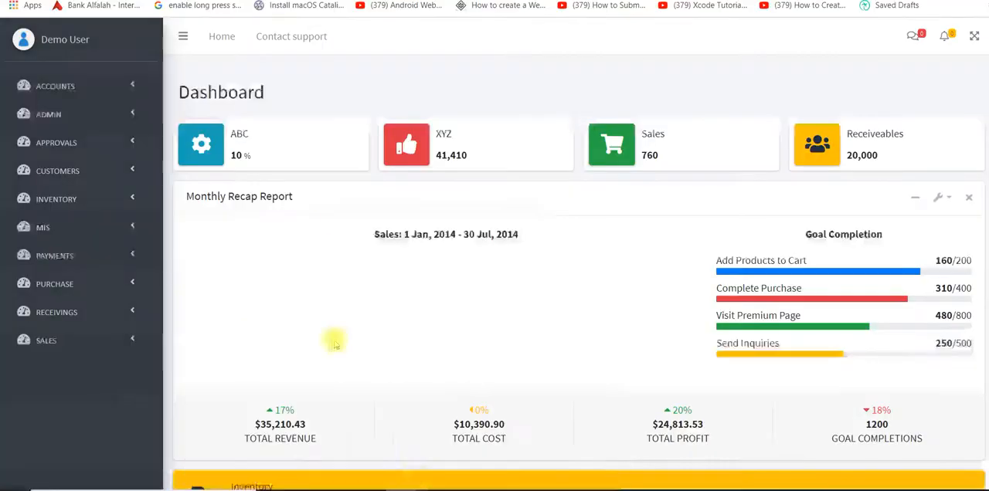
{"action": "left_click", "coordinate": [126, 253]}
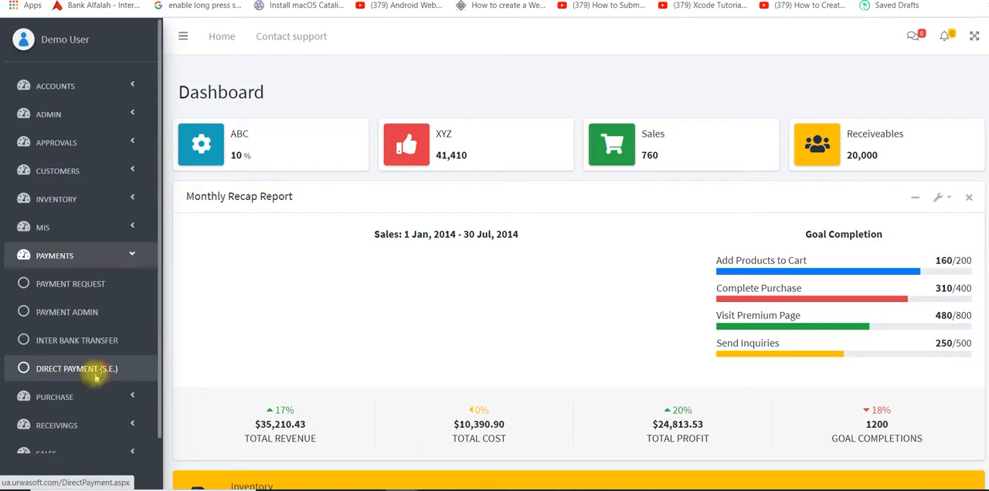
{"action": "left_click", "coordinate": [77, 369]}
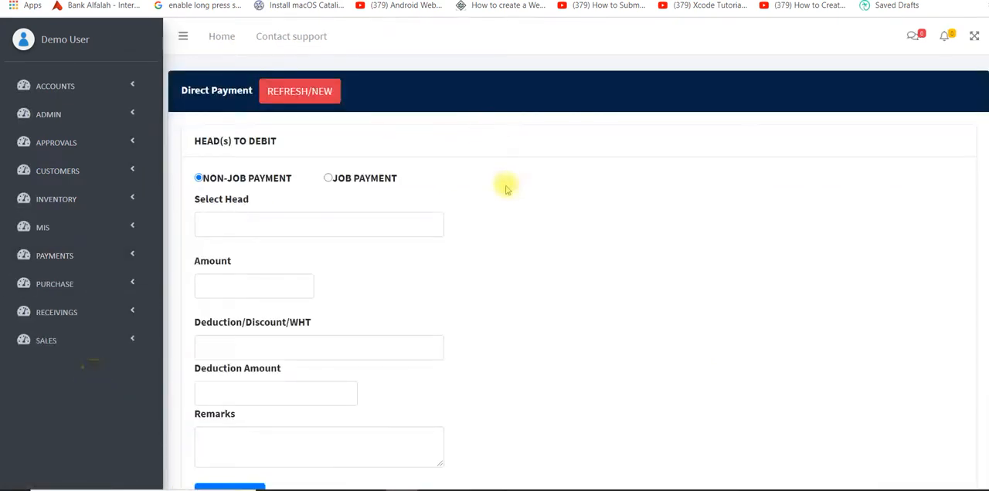
Add a non-job debit entry to the list for OFFICE EXPENSES with amount 5000 and remarks "test".
{"action": "scroll", "coordinate": [506, 189], "scroll_direction": "down", "scroll_amount": 1}
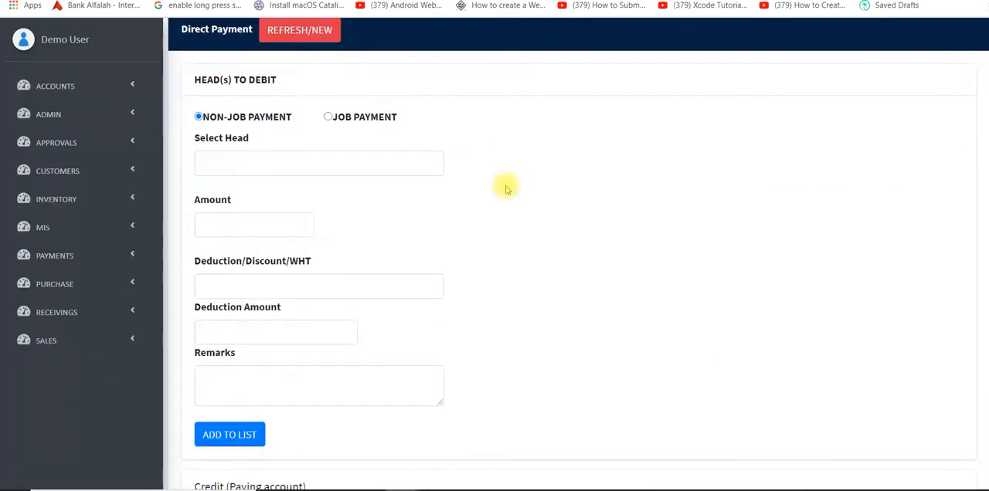
{"action": "left_click", "coordinate": [431, 167]}
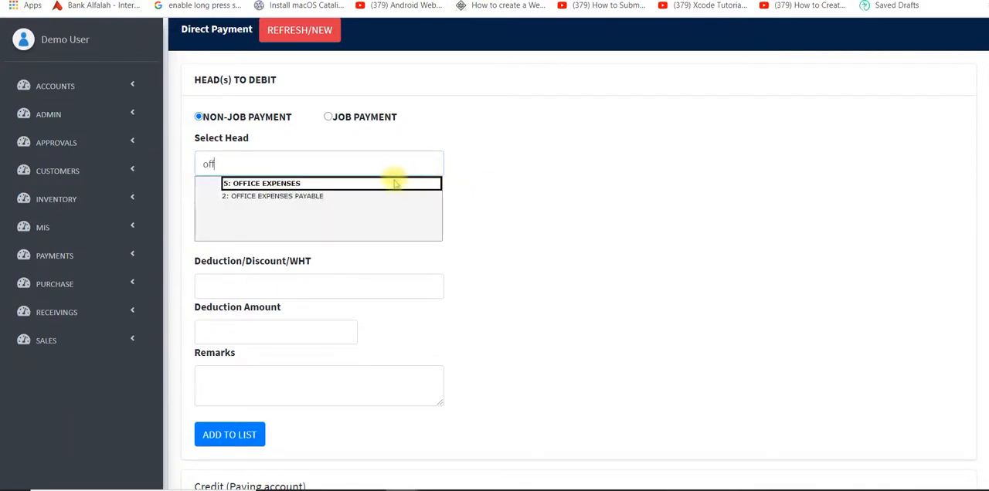
{"action": "left_click", "coordinate": [393, 179]}
{"action": "left_click", "coordinate": [300, 223]}
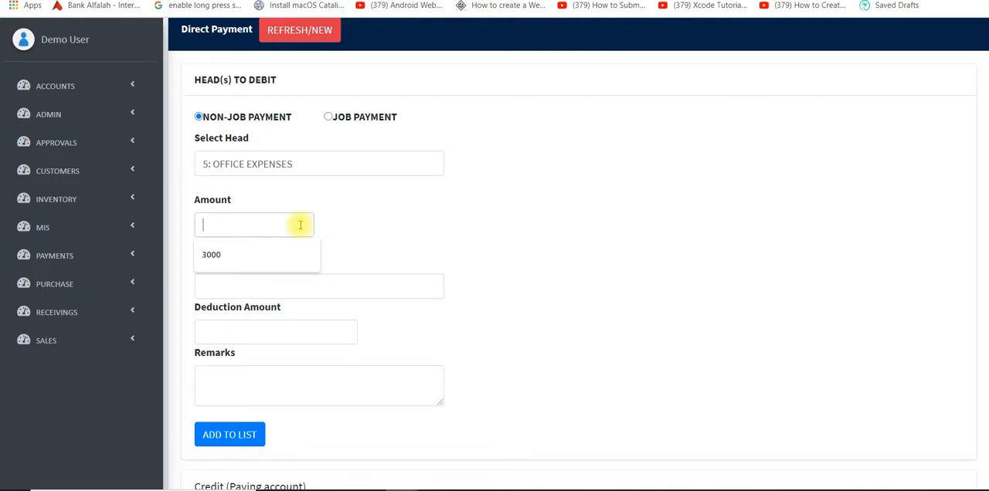
{"action": "type", "text": "5000"}
{"action": "left_click", "coordinate": [262, 392]}
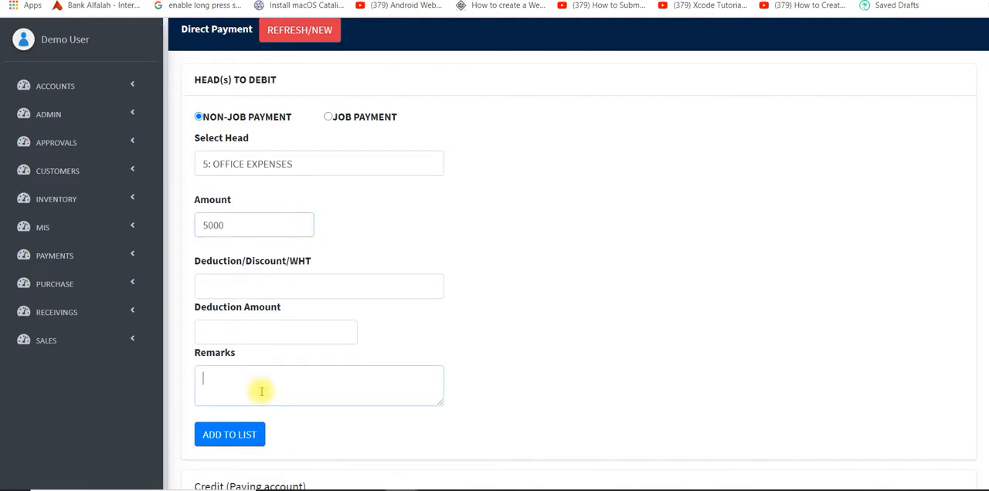
{"action": "type", "text": "test"}
{"action": "scroll", "coordinate": [261, 392], "scroll_direction": "down", "scroll_amount": 1}
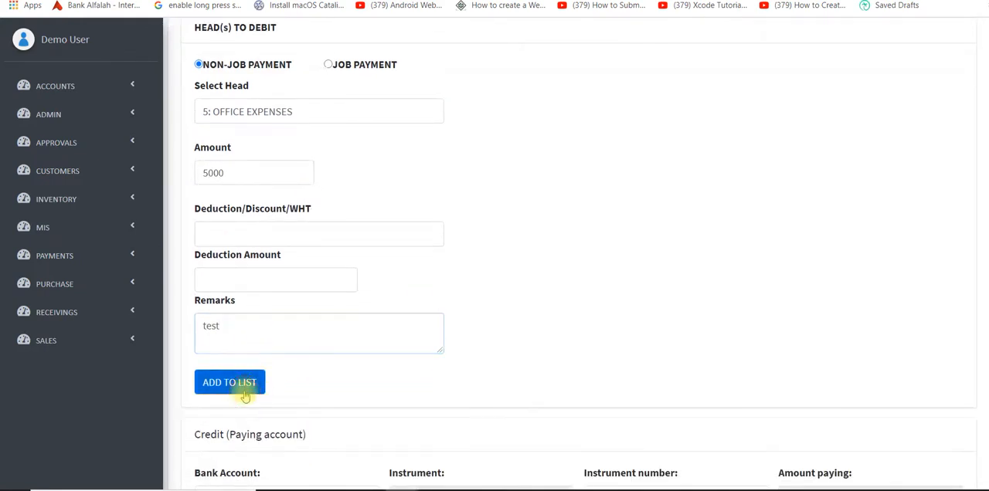
{"action": "left_click", "coordinate": [246, 382]}
Add a second debit entry to the list for FOOD AND GROCERIES with amount 300.
{"action": "left_click", "coordinate": [326, 116]}
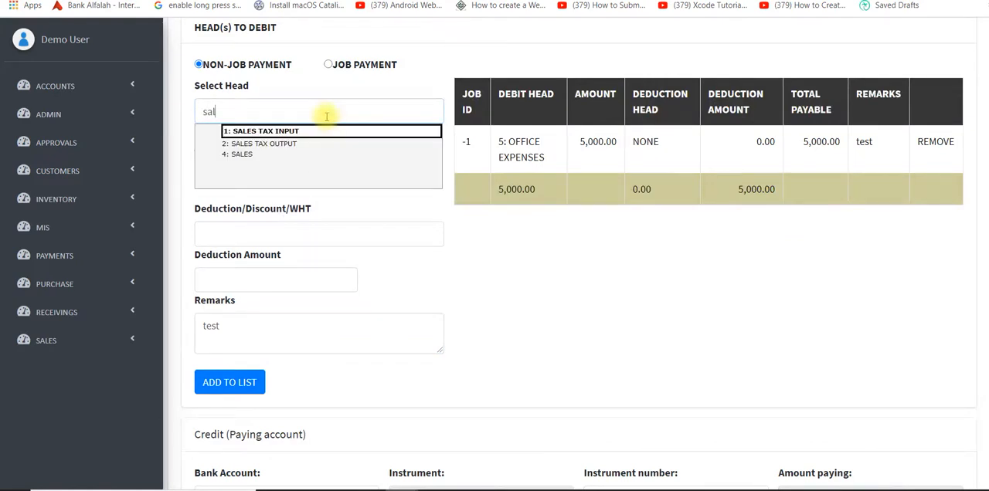
{"action": "key", "text": "BackSpace"}
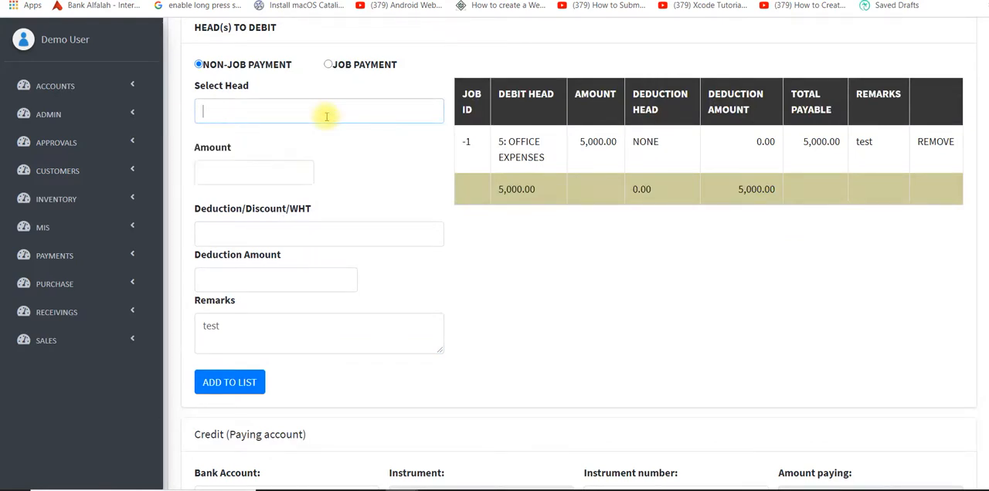
{"action": "type", "text": "5"}
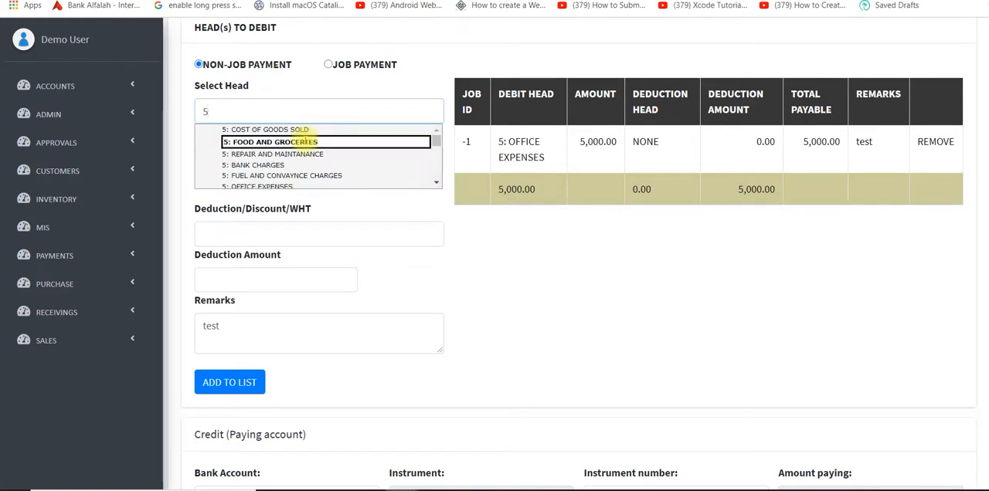
{"action": "left_click", "coordinate": [313, 140]}
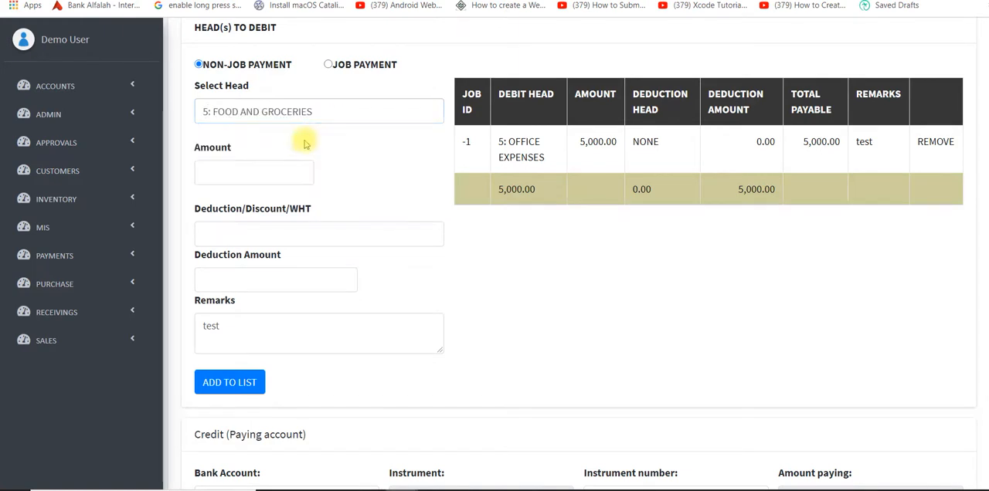
{"action": "left_click", "coordinate": [252, 176]}
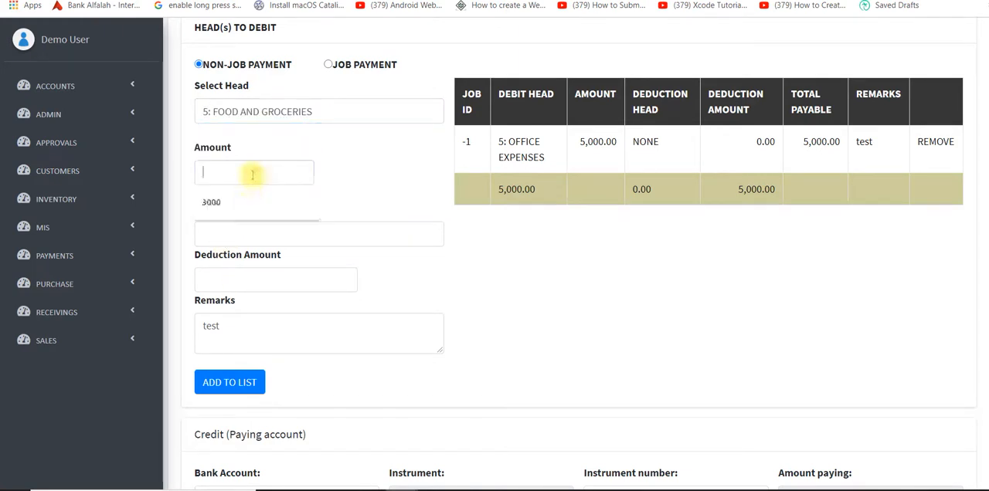
{"action": "left_click", "coordinate": [232, 381]}
Set the paying bank account to CASH IN HAND and the instrument to Cash.
{"action": "scroll", "coordinate": [587, 363], "scroll_direction": "down", "scroll_amount": 4}
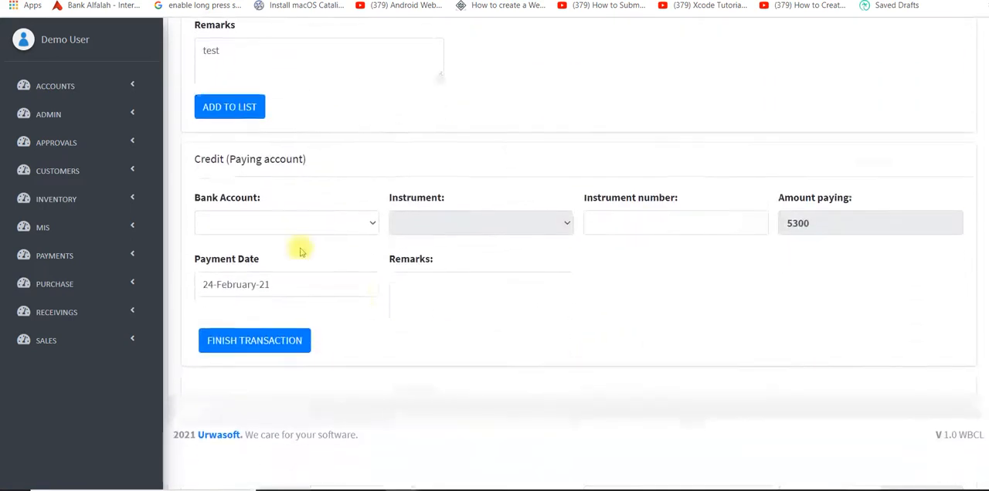
{"action": "left_click", "coordinate": [296, 223]}
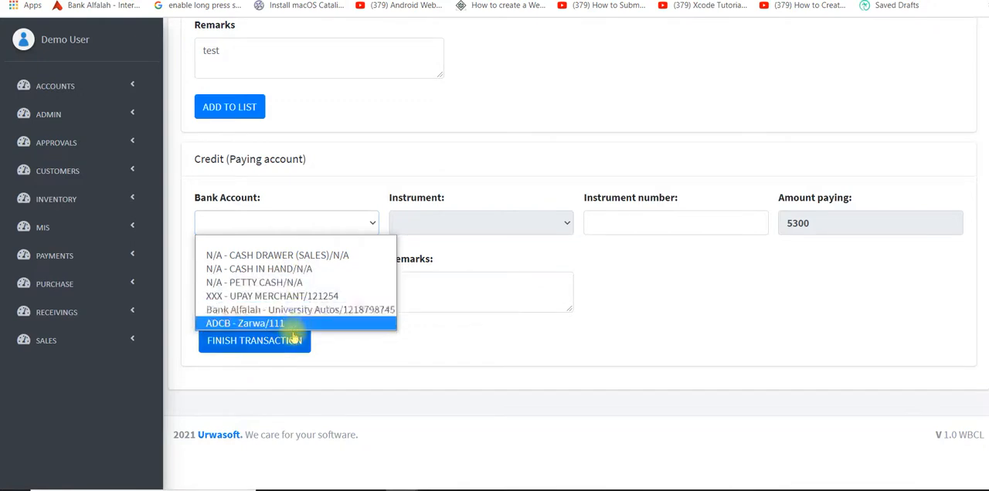
{"action": "left_click", "coordinate": [294, 269]}
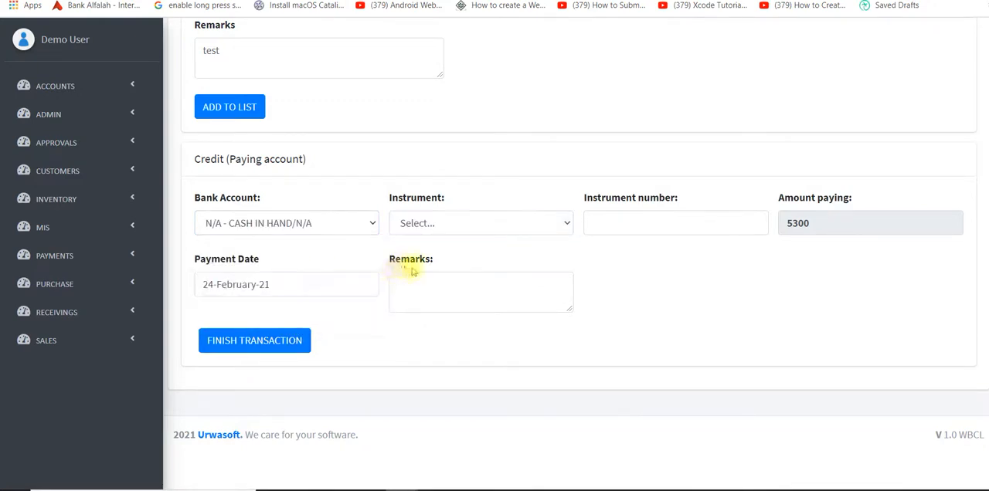
{"action": "left_click", "coordinate": [436, 227]}
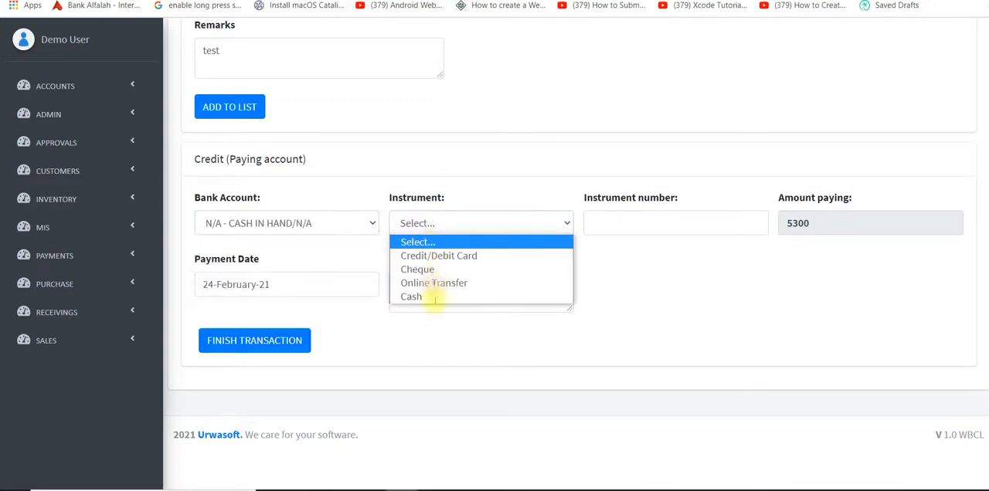
{"action": "left_click", "coordinate": [434, 302]}
{"action": "left_click", "coordinate": [533, 223]}
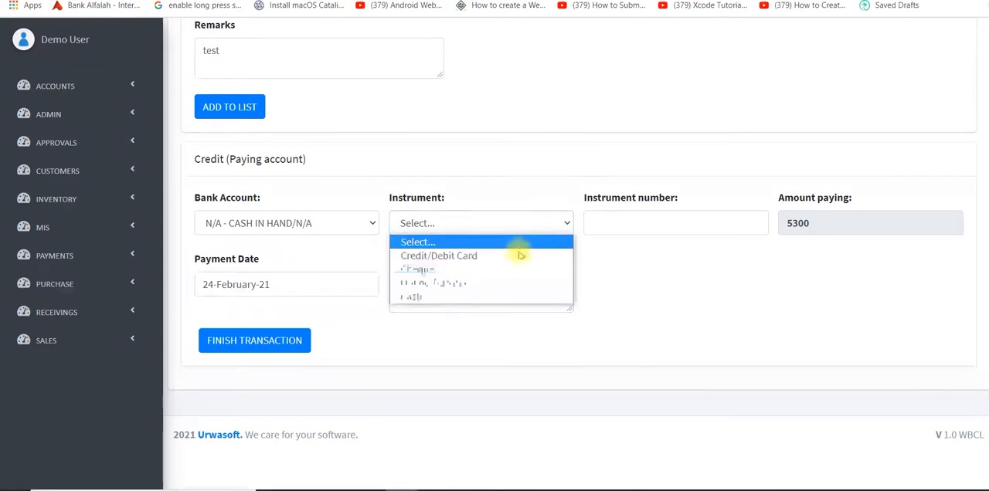
{"action": "left_click", "coordinate": [469, 298]}
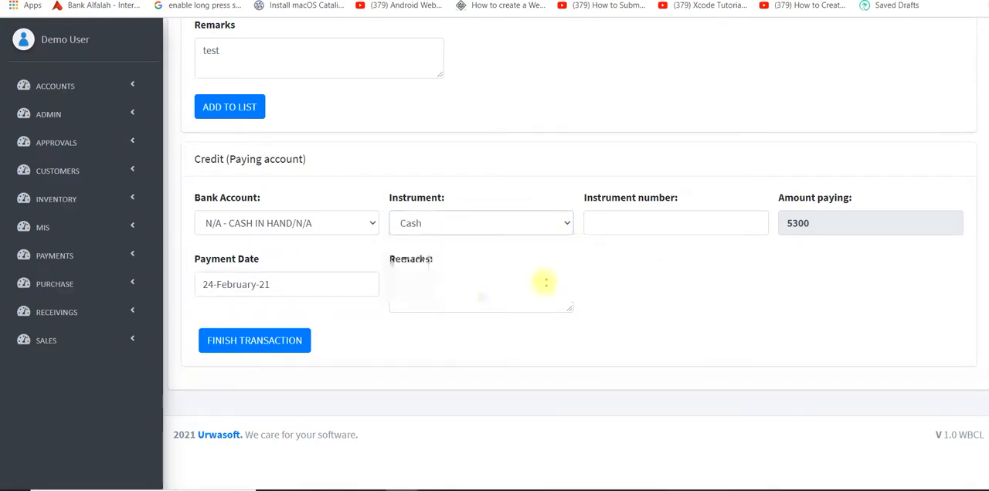
Enter "xxx" as the instrument number and "test" as the payment remarks, and finish the transaction.
{"action": "left_click", "coordinate": [622, 227]}
{"action": "type", "text": "xxx"}
{"action": "key", "text": "Tab"}
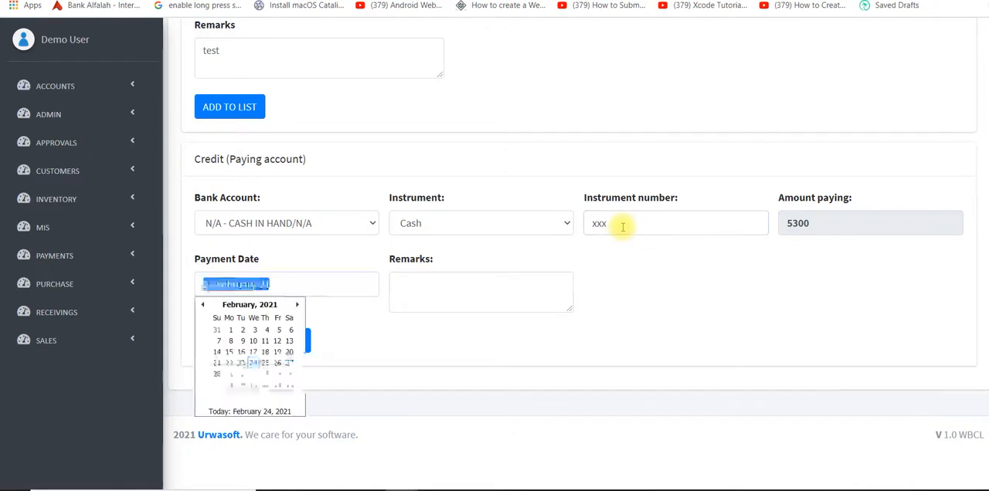
{"action": "left_click", "coordinate": [487, 283]}
{"action": "type", "text": "te"}
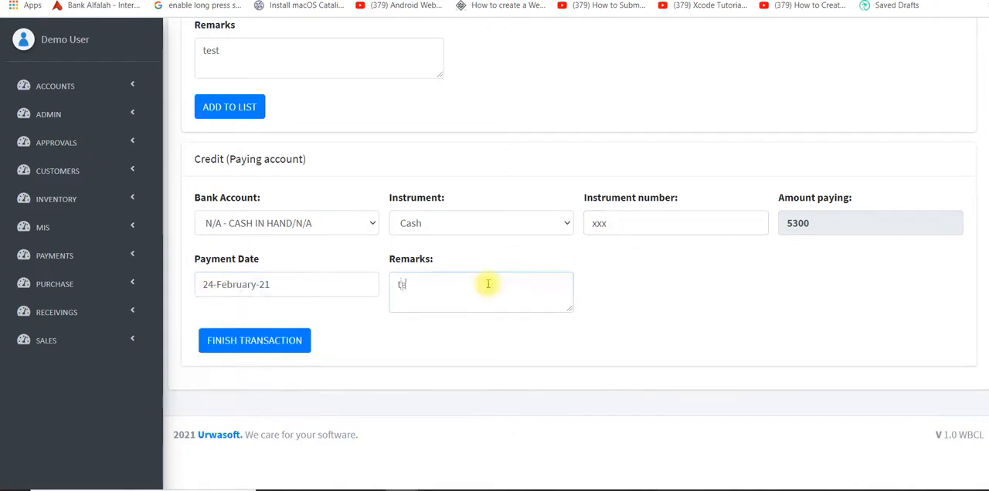
{"action": "type", "text": "st"}
{"action": "left_click", "coordinate": [239, 347]}
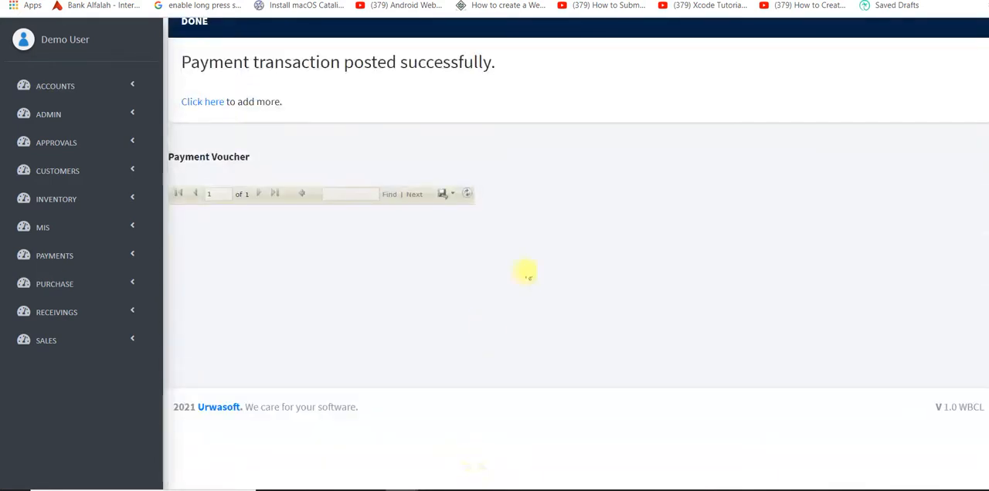
Review the payment voucher, and open the add payment request form to examine its debit and credit head fields.
{"action": "scroll", "coordinate": [533, 272], "scroll_direction": "up", "scroll_amount": 3}
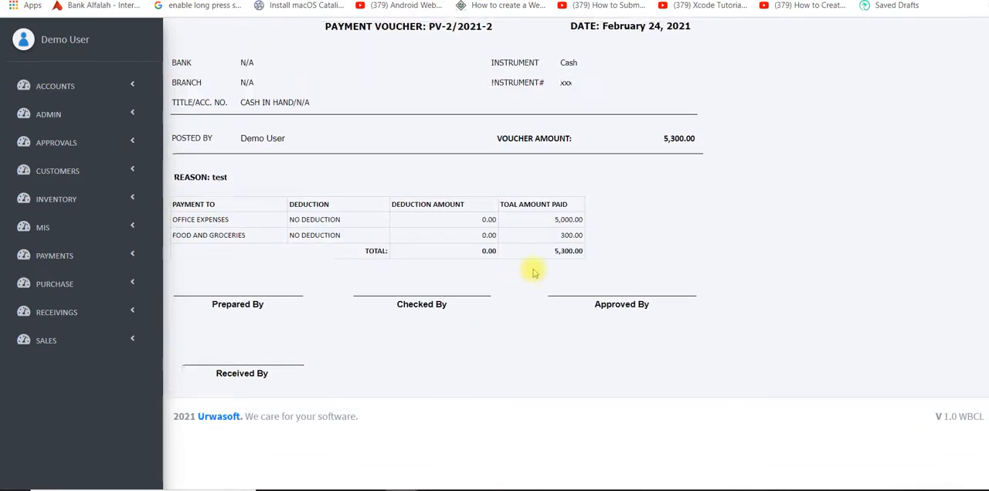
{"action": "scroll", "coordinate": [533, 272], "scroll_direction": "down", "scroll_amount": 1}
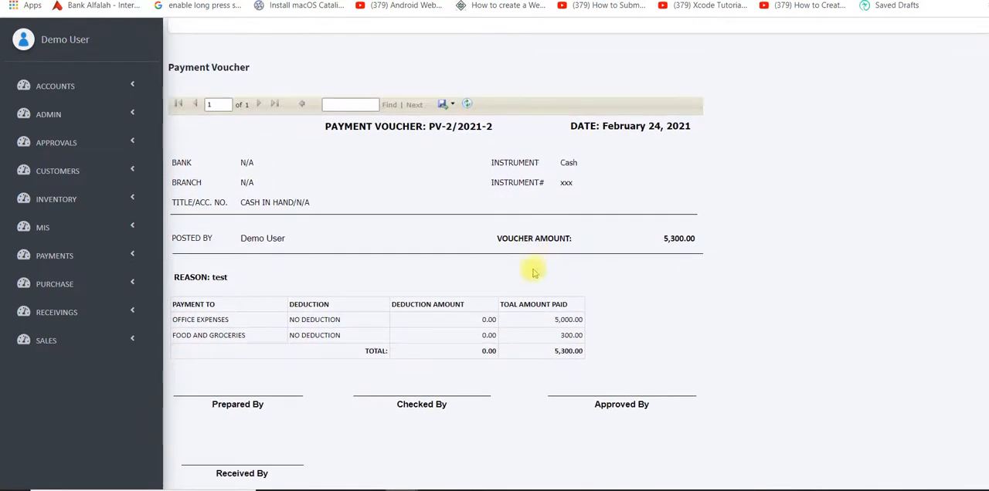
{"action": "left_click", "coordinate": [79, 257]}
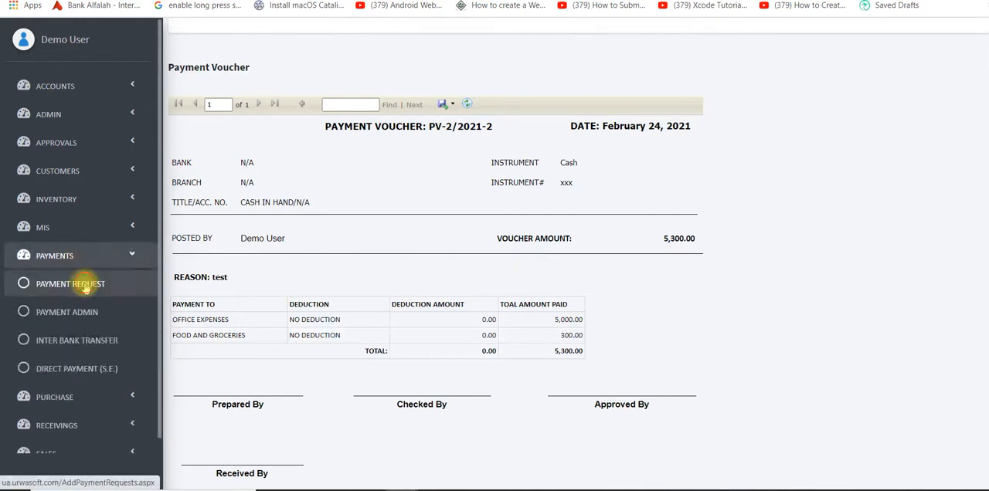
{"action": "left_click", "coordinate": [84, 286]}
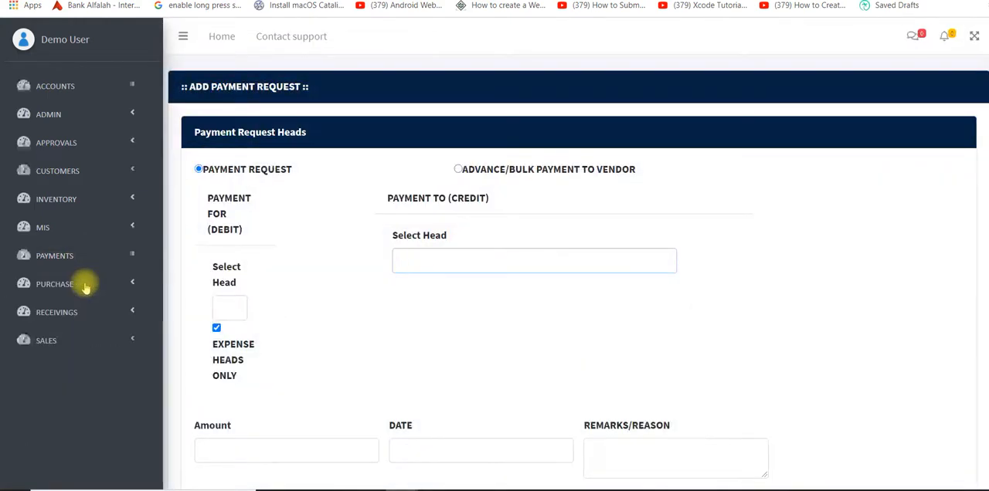
{"action": "scroll", "coordinate": [587, 289], "scroll_direction": "down", "scroll_amount": 1}
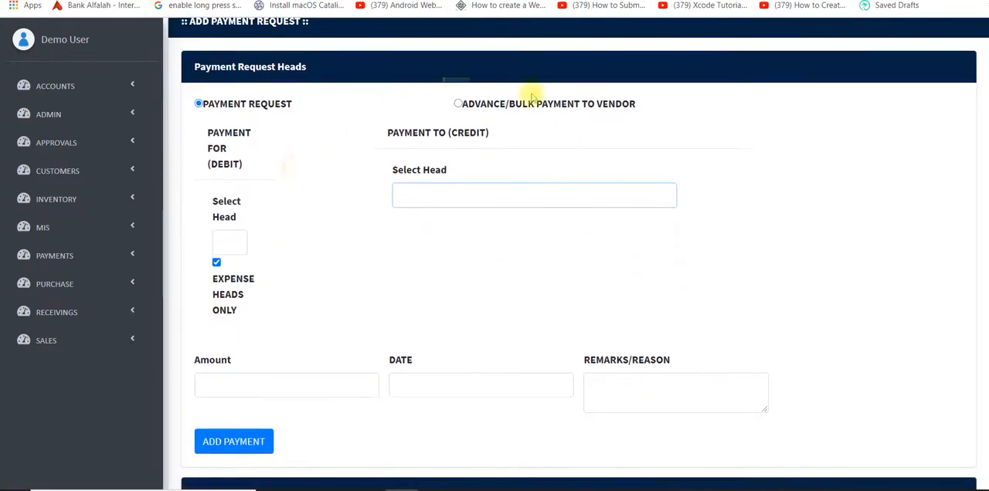
{"action": "left_click", "coordinate": [462, 196]}
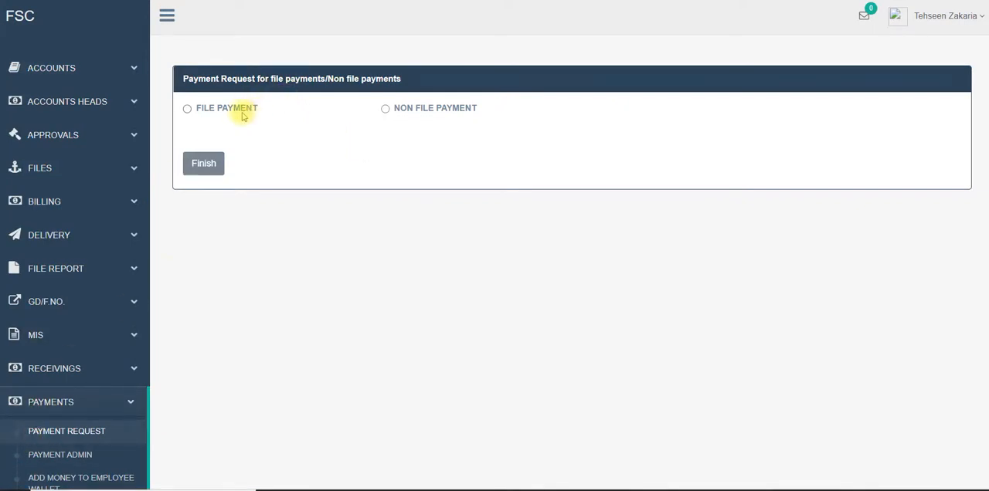
On the FSC payment request page, choose a pay order file payment and retrieve the IB file with RNO 1287.
{"action": "left_click", "coordinate": [241, 114]}
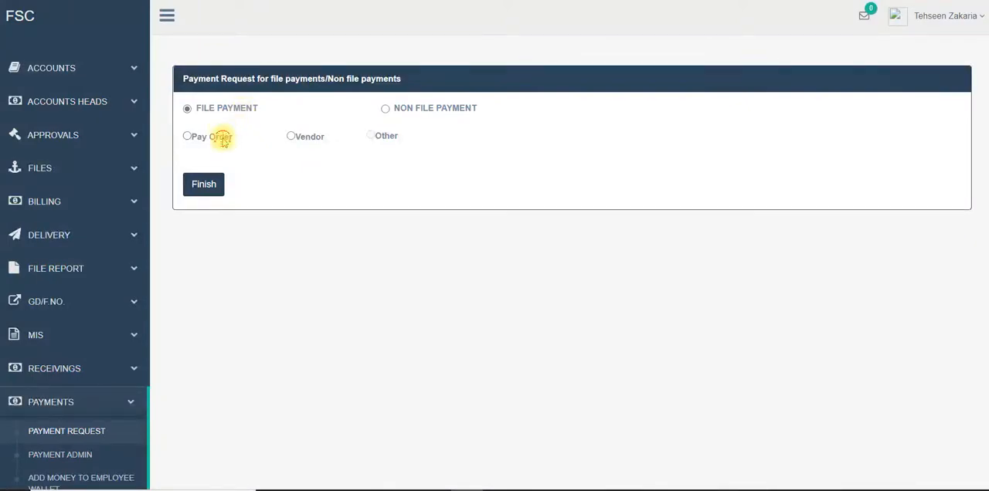
{"action": "left_click", "coordinate": [222, 139]}
{"action": "left_click", "coordinate": [272, 245]}
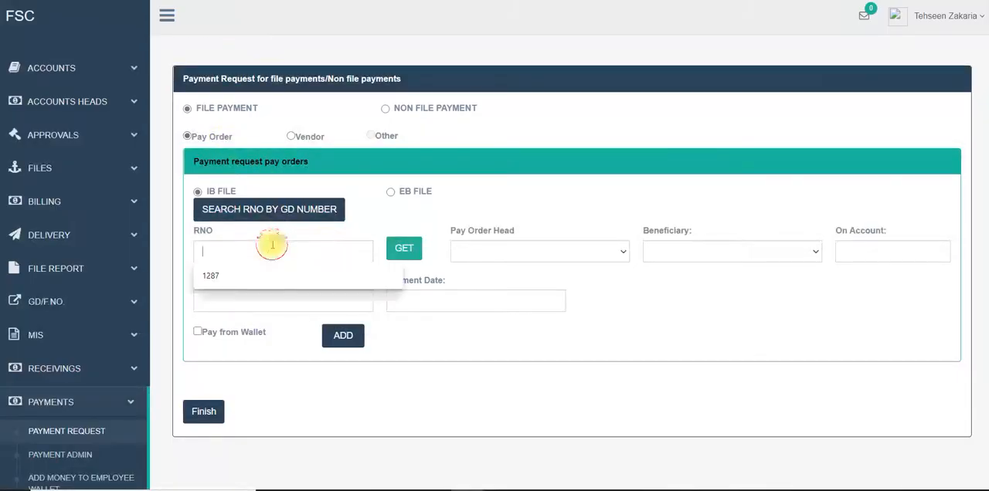
{"action": "left_click", "coordinate": [270, 275]}
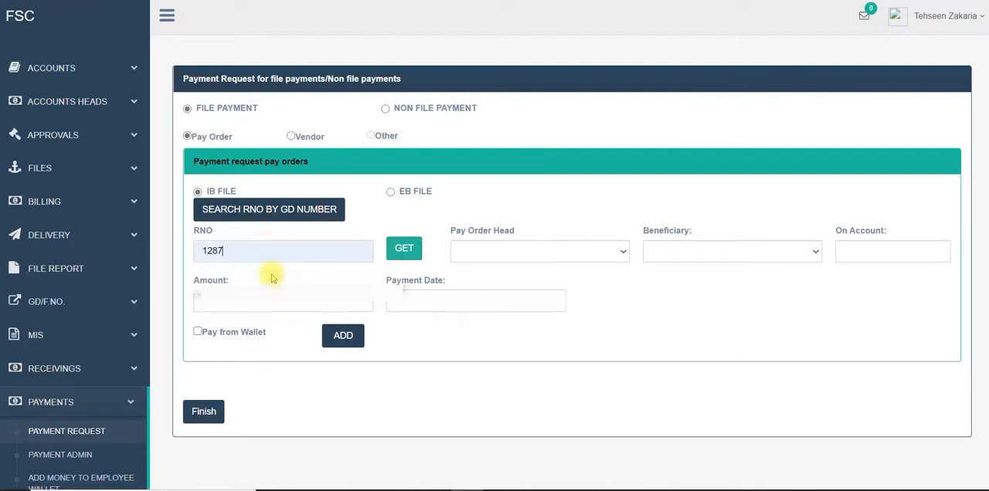
{"action": "left_click", "coordinate": [404, 250]}
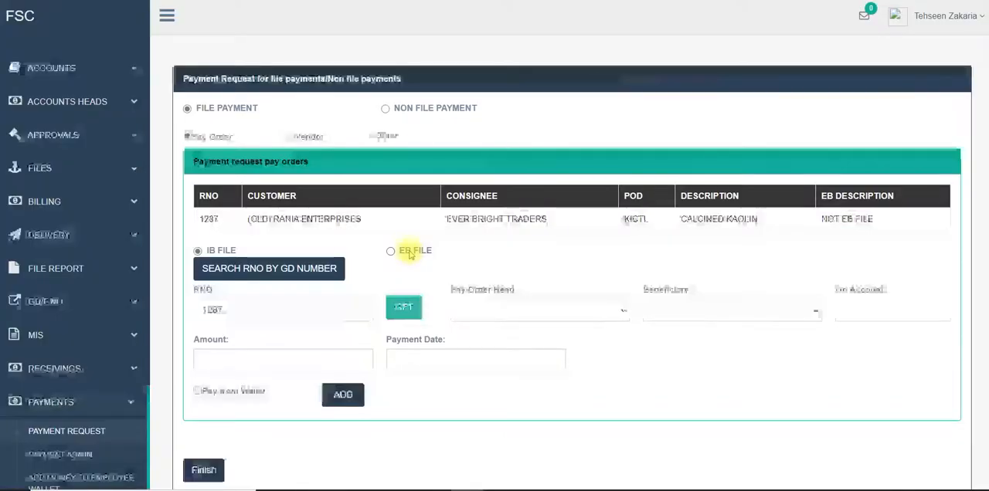
Set the pay order head for file 1287 to ADDITIONAL ETO PAID BY PD.
{"action": "scroll", "coordinate": [663, 239], "scroll_direction": "down", "scroll_amount": 1}
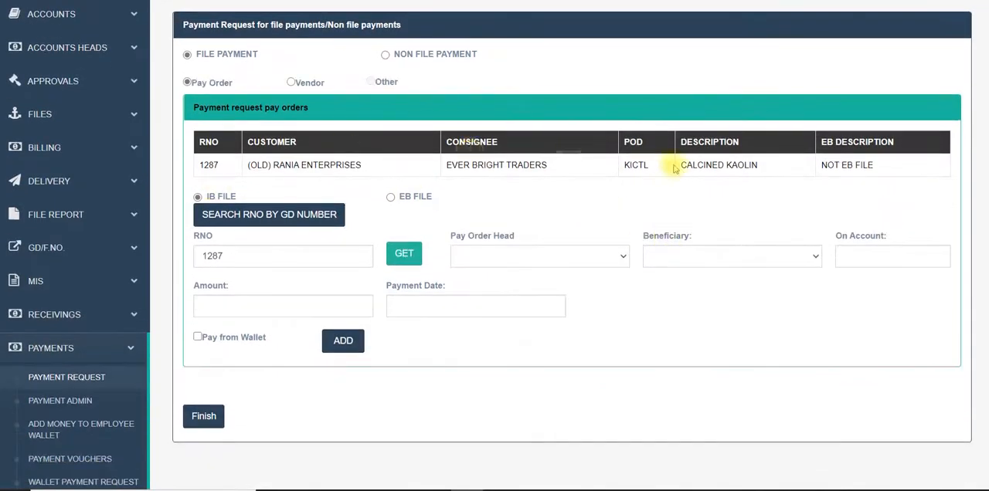
{"action": "left_click", "coordinate": [545, 263]}
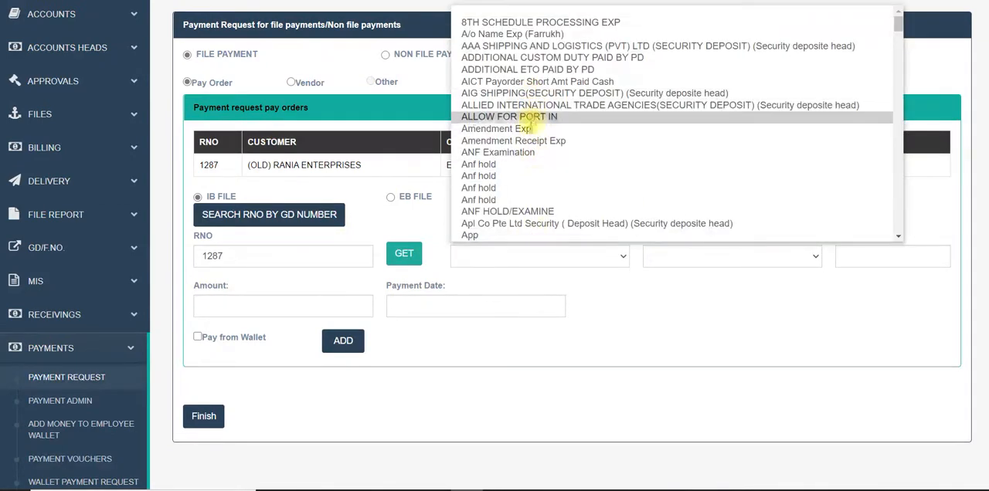
{"action": "left_click", "coordinate": [527, 128]}
{"action": "left_click", "coordinate": [514, 258]}
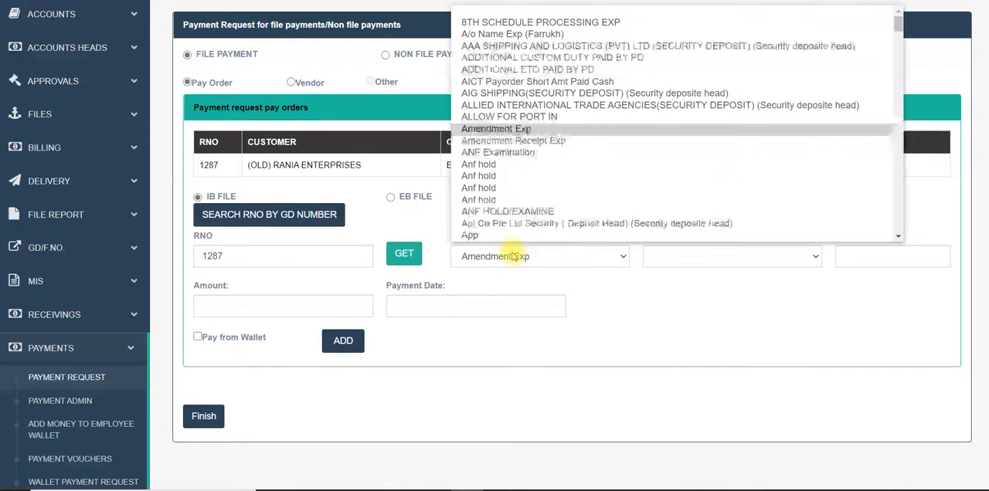
{"action": "scroll", "coordinate": [512, 148], "scroll_direction": "down", "scroll_amount": 1}
{"action": "scroll", "coordinate": [512, 150], "scroll_direction": "up", "scroll_amount": 1}
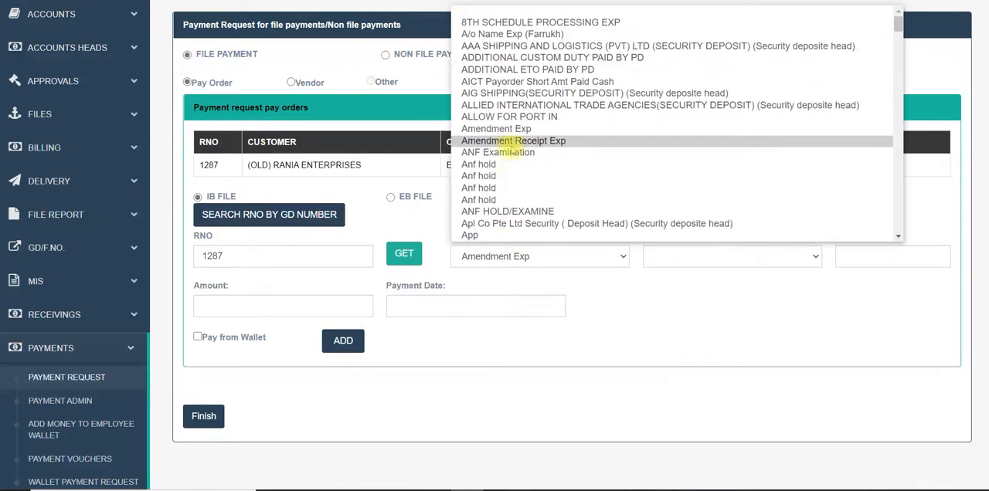
{"action": "left_click", "coordinate": [543, 70]}
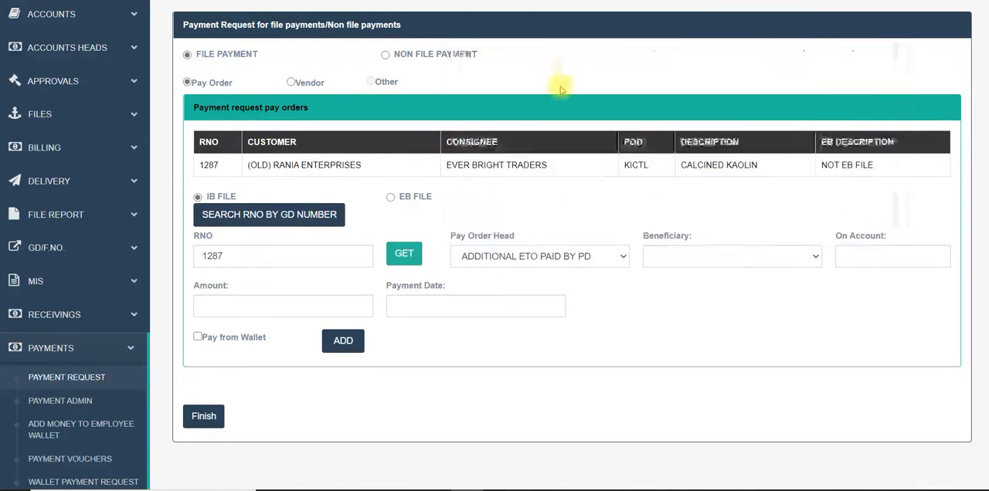
Choose CHAIRMAN PRA as the beneficiary of the pay order request.
{"action": "left_click", "coordinate": [666, 261]}
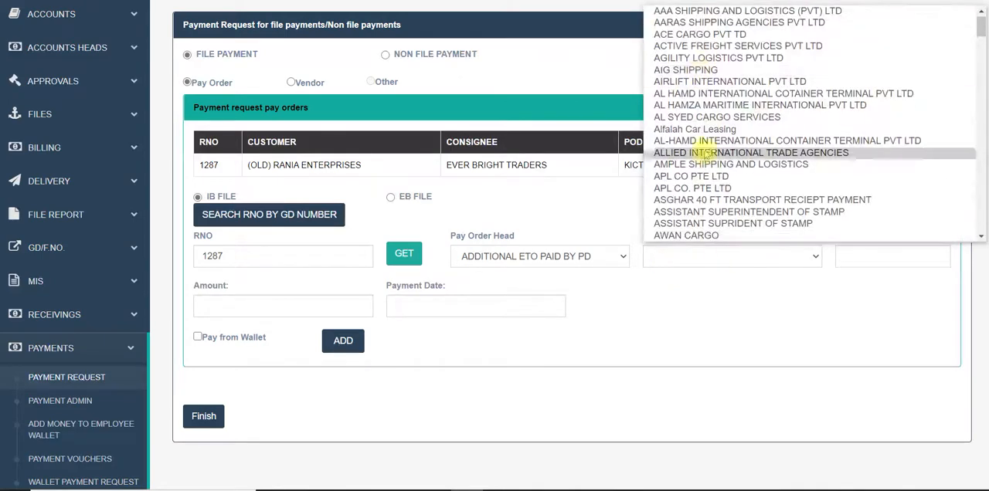
{"action": "scroll", "coordinate": [722, 159], "scroll_direction": "down", "scroll_amount": 3}
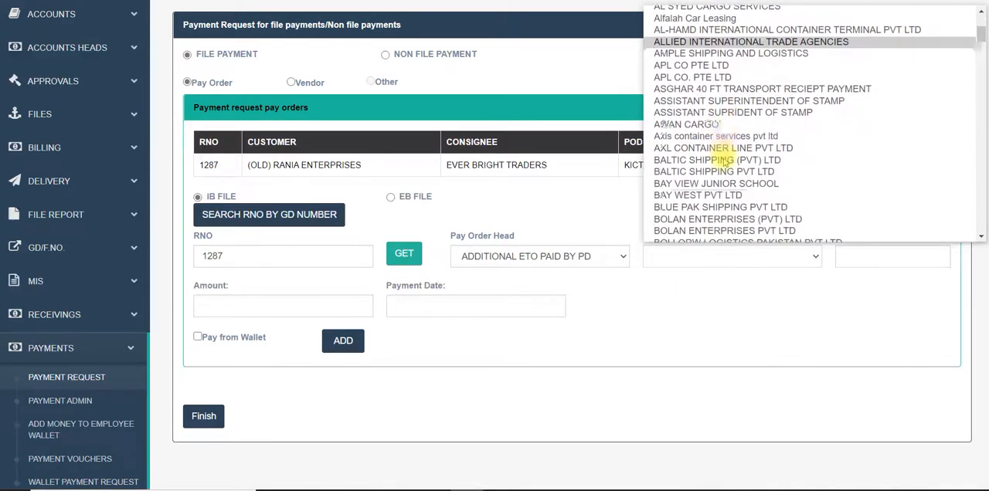
{"action": "scroll", "coordinate": [722, 158], "scroll_direction": "down", "scroll_amount": 6}
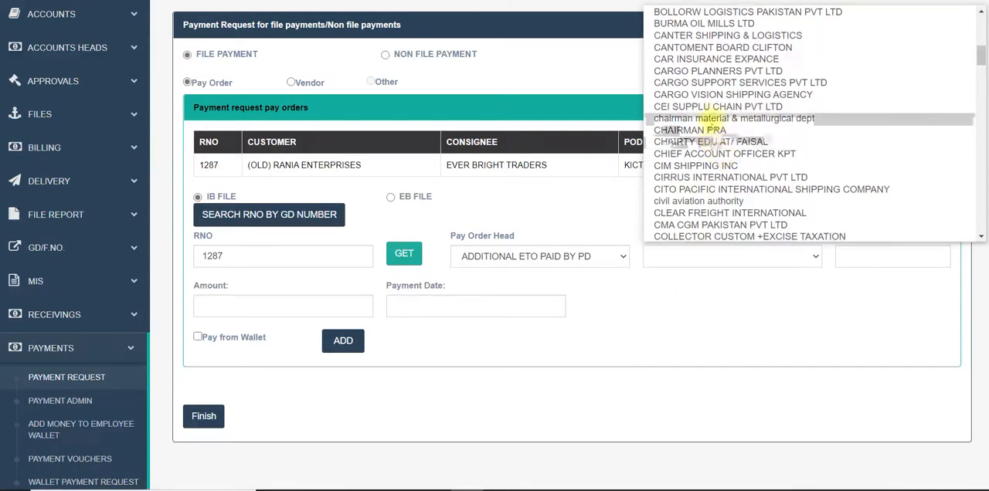
{"action": "left_click", "coordinate": [709, 130]}
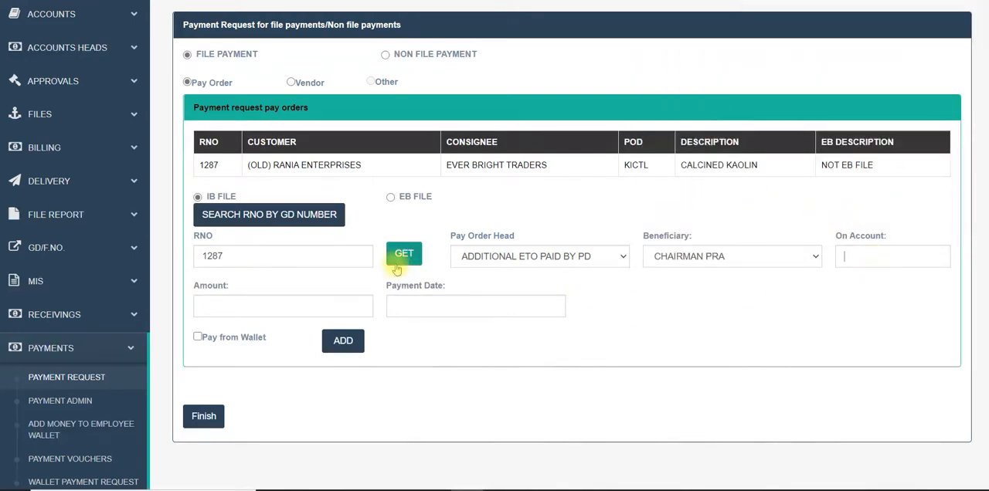
Open the pending approvals for P.O./file expenses and examine the file and non-file pay order payment requests.
{"action": "left_click", "coordinate": [46, 79]}
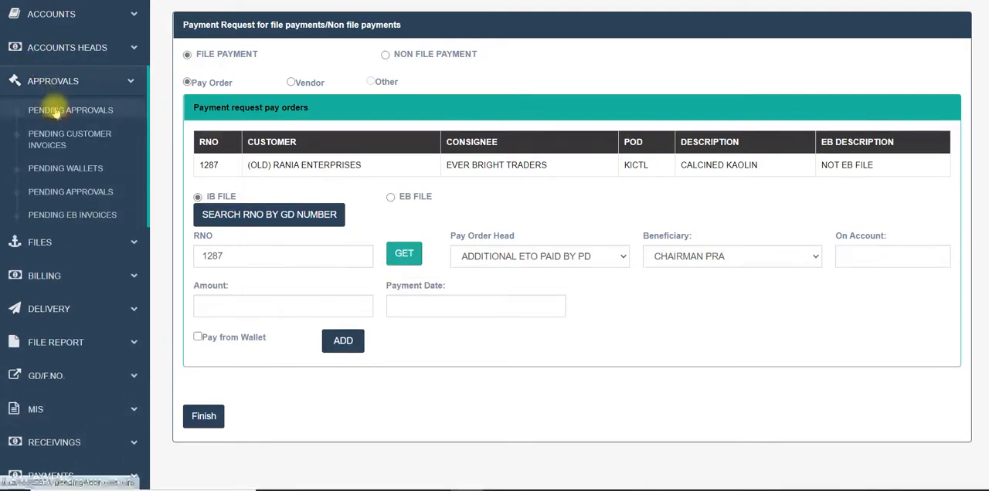
{"action": "left_click", "coordinate": [59, 110]}
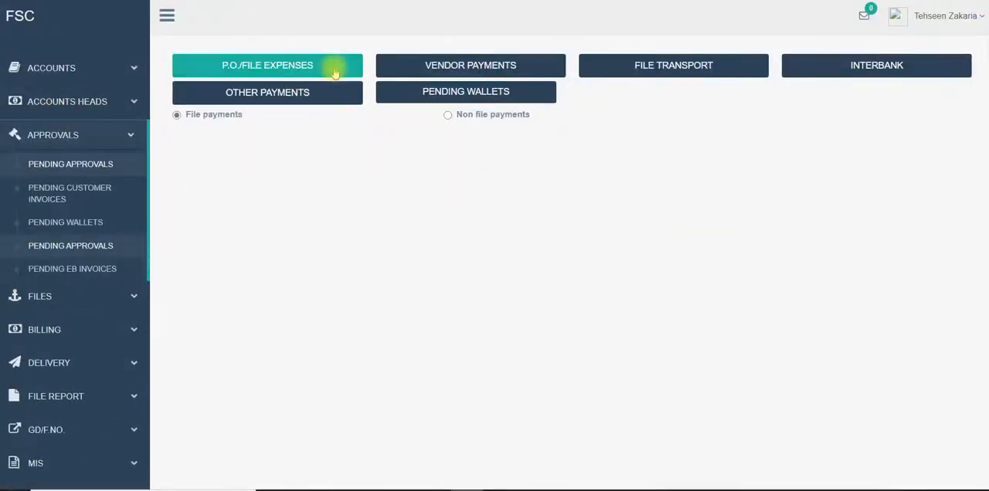
{"action": "left_click", "coordinate": [334, 70]}
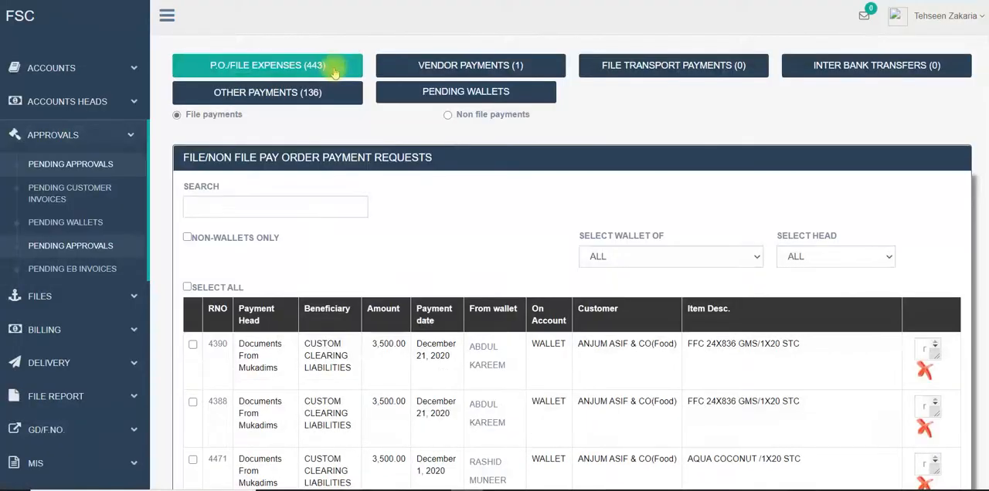
{"action": "scroll", "coordinate": [375, 212], "scroll_direction": "down", "scroll_amount": 2}
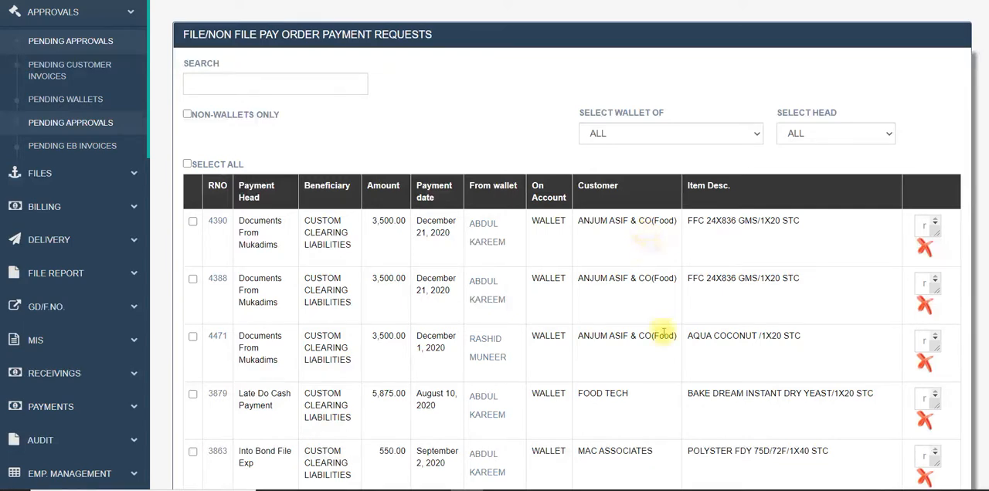
{"action": "scroll", "coordinate": [662, 331], "scroll_direction": "down", "scroll_amount": 1}
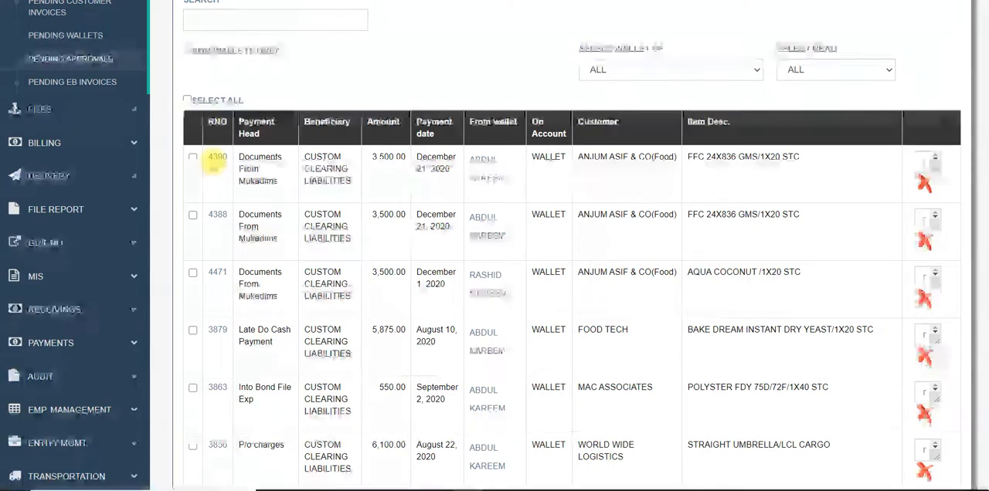
{"action": "scroll", "coordinate": [215, 164], "scroll_direction": "up", "scroll_amount": 3}
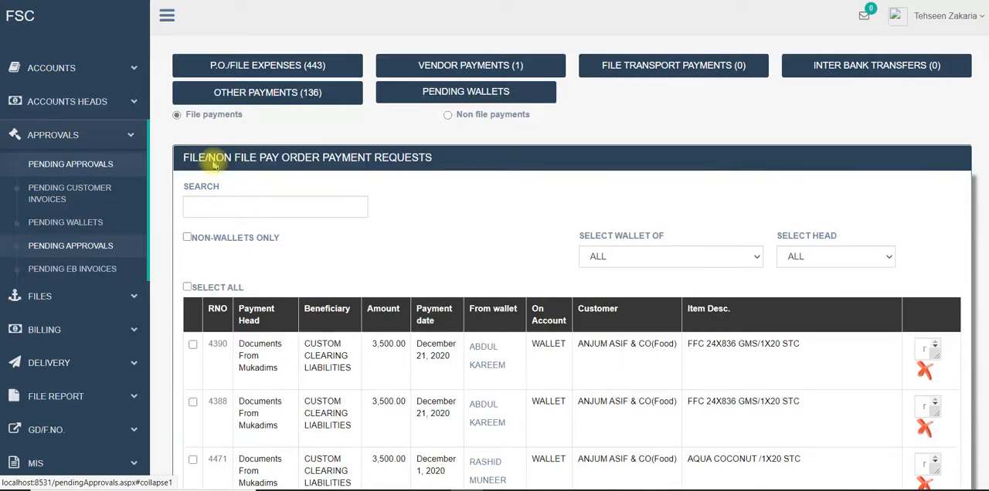
Switch to the Urwasoft accounting system and open its direct payment page.
{"action": "key", "text": "alt+Tab"}
{"action": "key", "text": "alt+Tab"}
{"action": "key", "text": "alt+Tab"}
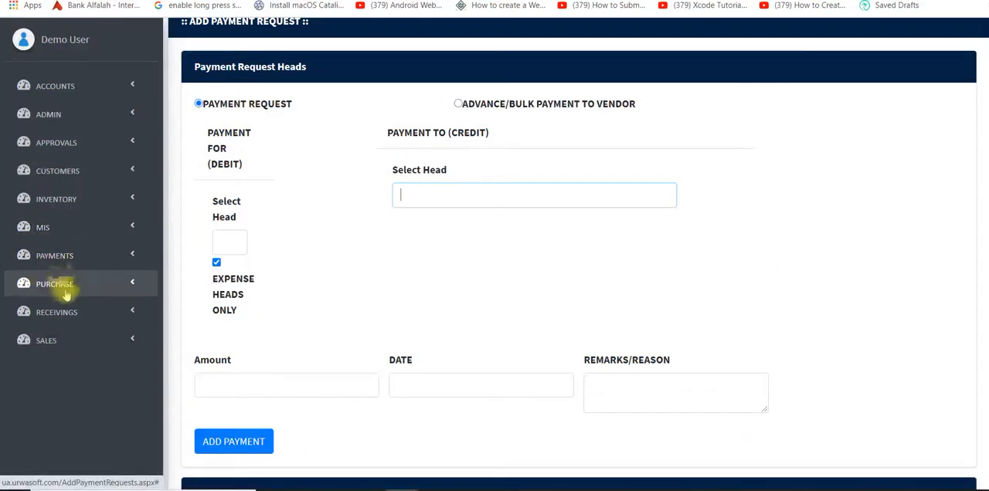
{"action": "left_click", "coordinate": [70, 257]}
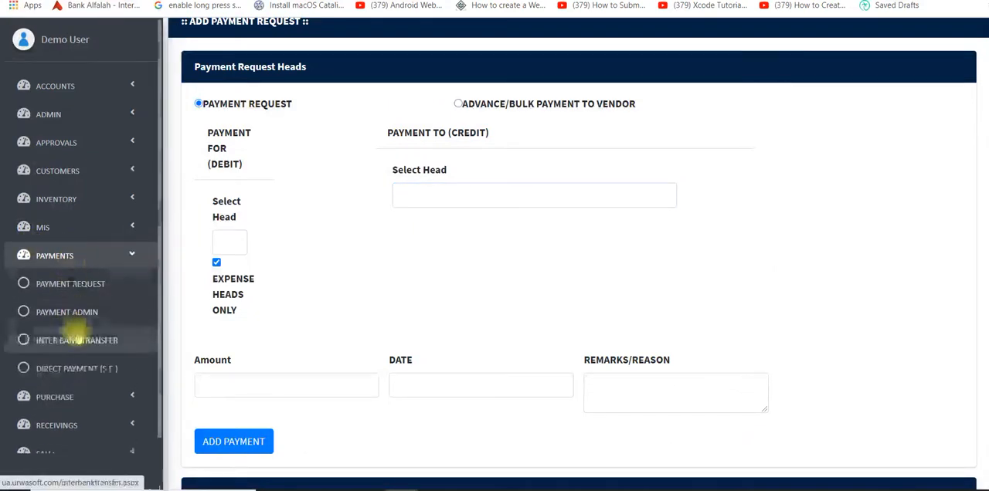
{"action": "left_click", "coordinate": [77, 369]}
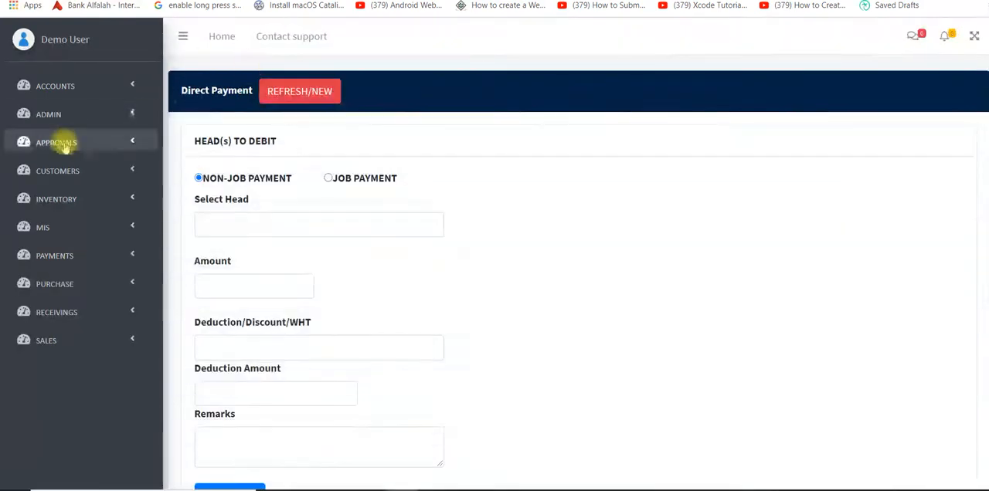
Open the ledger report by head and select CASH IN HAND as the accounting head.
{"action": "left_click", "coordinate": [95, 225]}
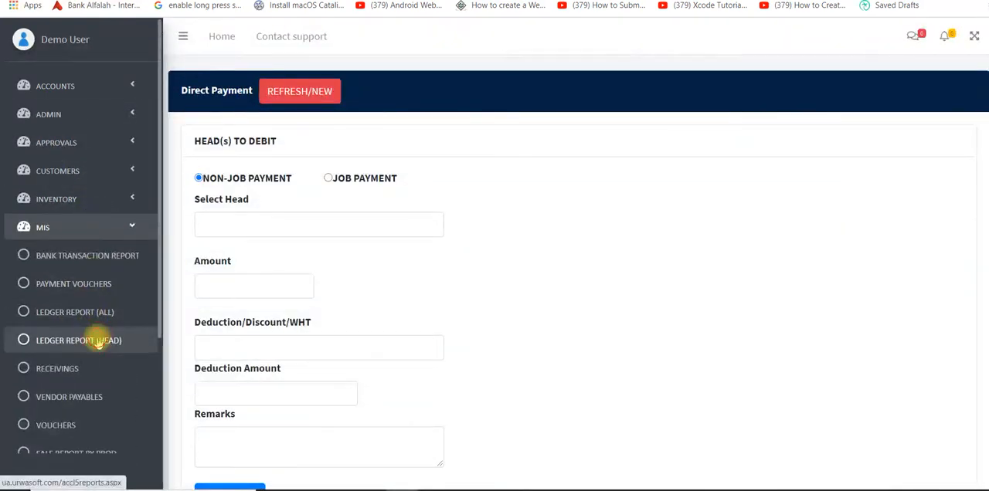
{"action": "left_click", "coordinate": [99, 343]}
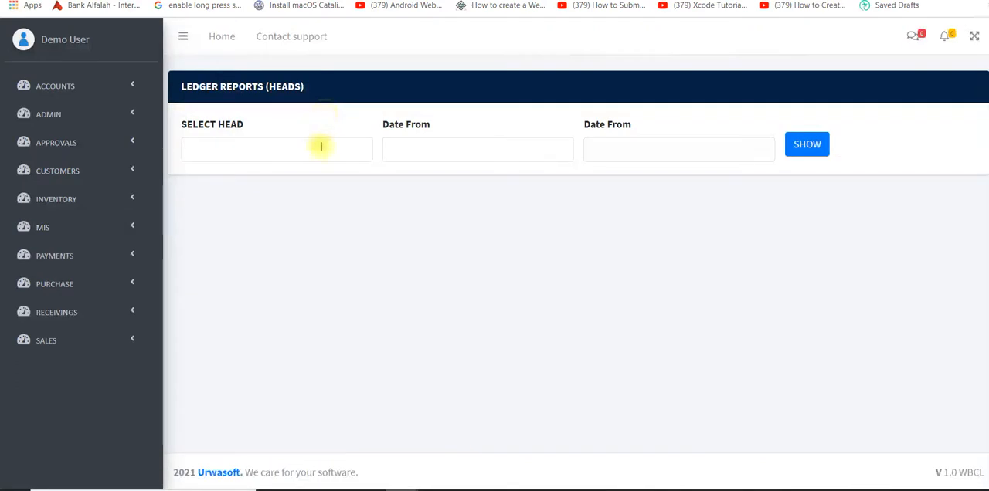
{"action": "left_click", "coordinate": [321, 147]}
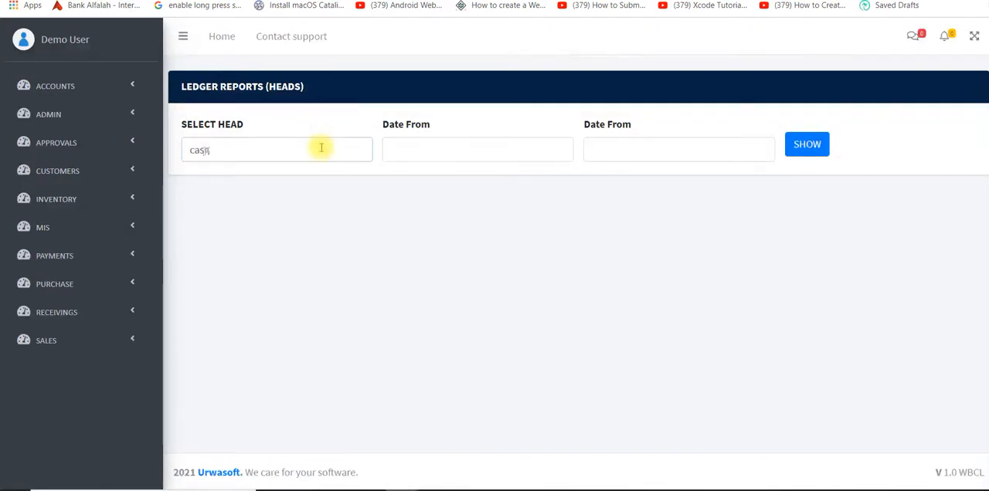
{"action": "left_click", "coordinate": [305, 168]}
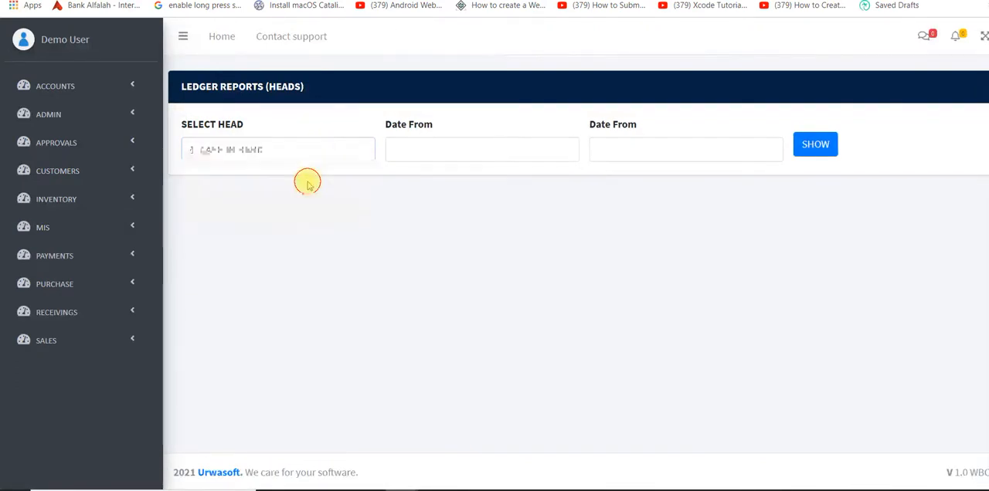
Set the ledger period from 01-December-20 to 24-February-21 and generate the report.
{"action": "left_click", "coordinate": [435, 147]}
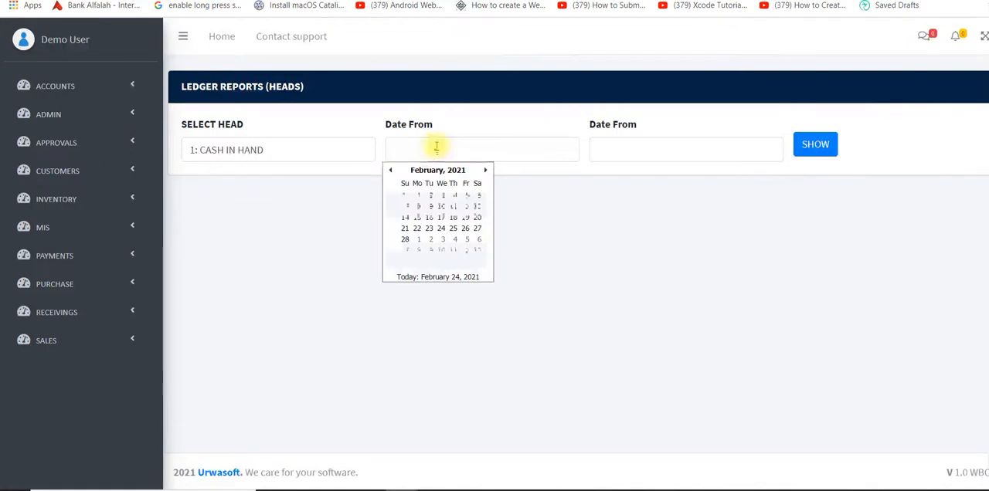
{"action": "left_click", "coordinate": [392, 171]}
{"action": "left_click", "coordinate": [392, 171]}
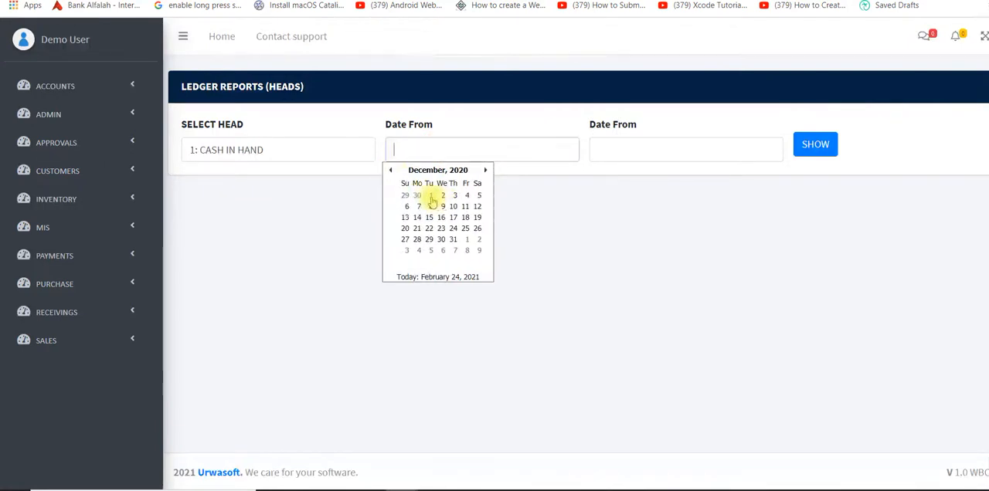
{"action": "left_click", "coordinate": [430, 196]}
{"action": "left_click", "coordinate": [685, 146]}
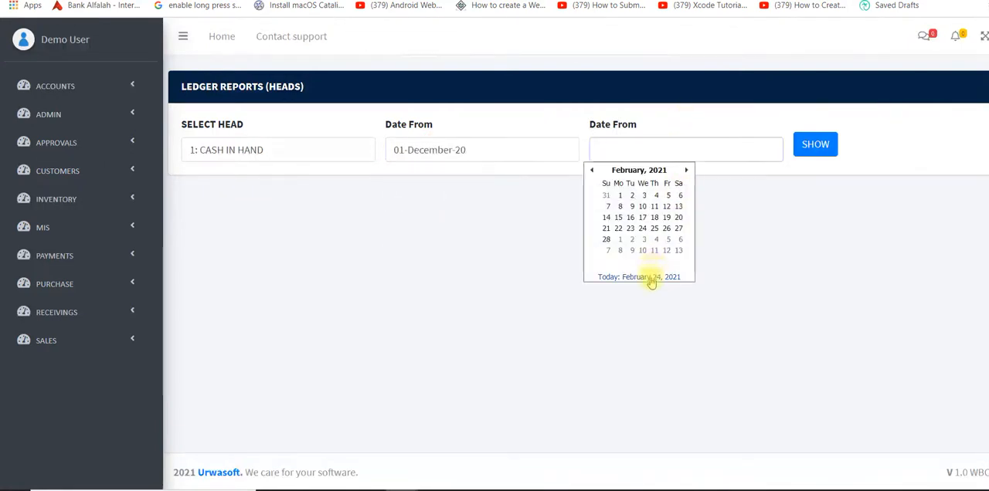
{"action": "left_click", "coordinate": [652, 277]}
{"action": "left_click", "coordinate": [811, 145]}
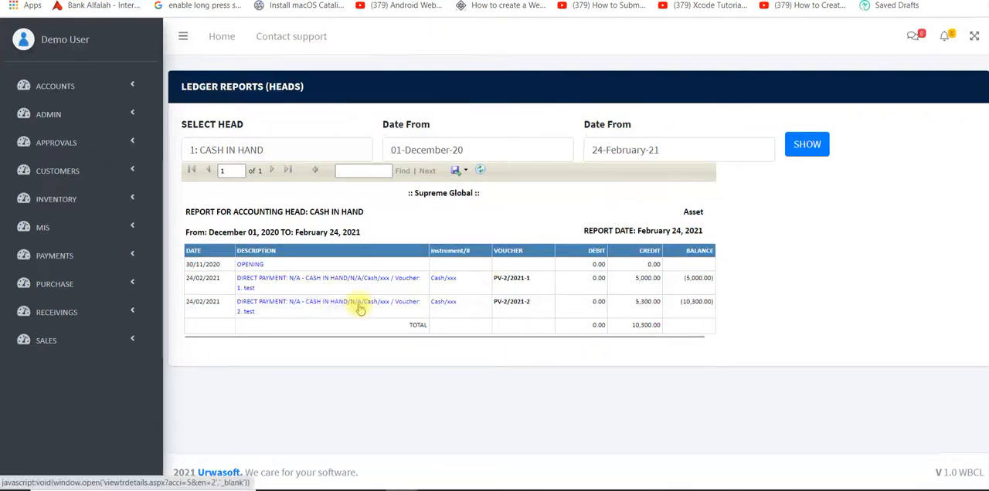
Export the cash in hand ledger report as a PDF and open the downloaded textledger.pdf.
{"action": "left_click", "coordinate": [465, 171]}
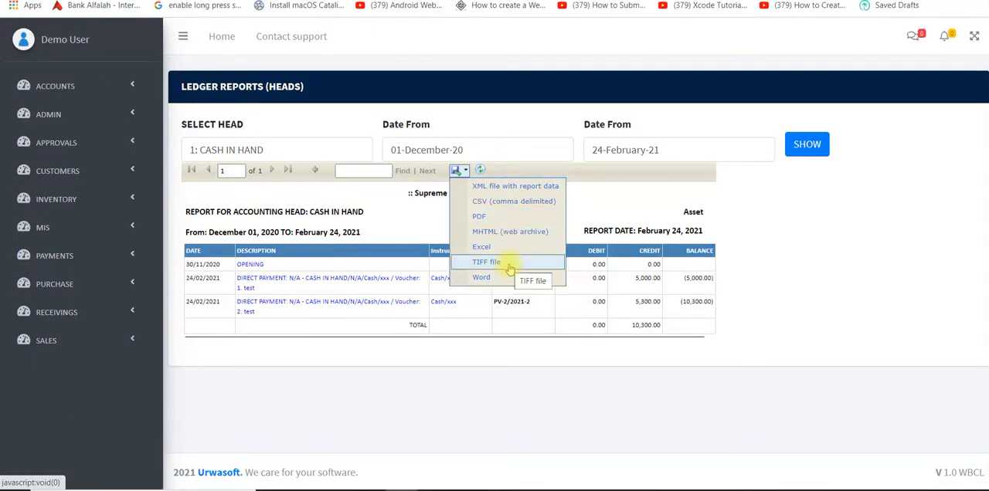
{"action": "left_click", "coordinate": [342, 418]}
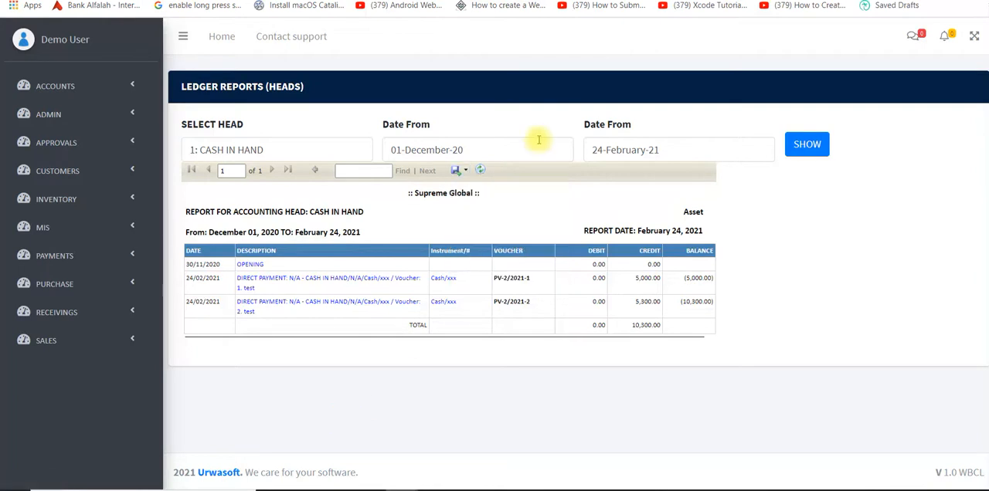
{"action": "left_click", "coordinate": [462, 174]}
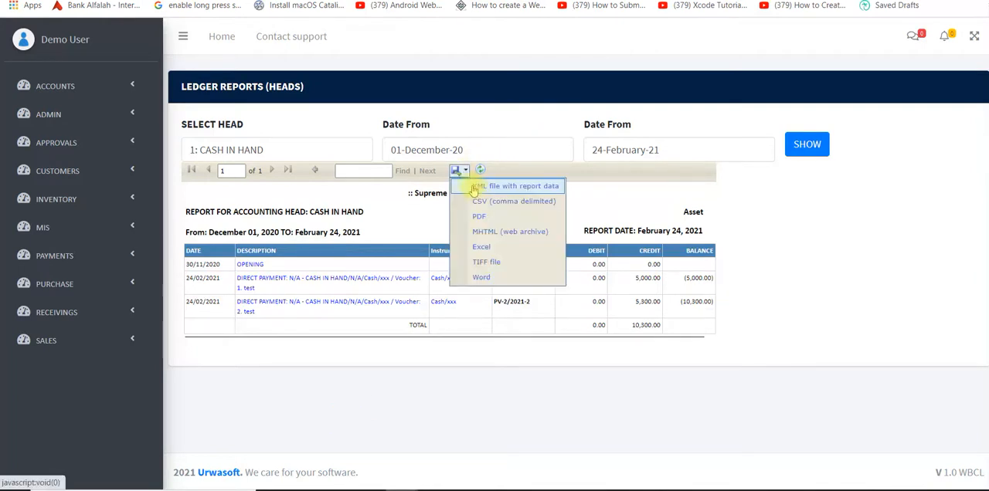
{"action": "left_click", "coordinate": [481, 218]}
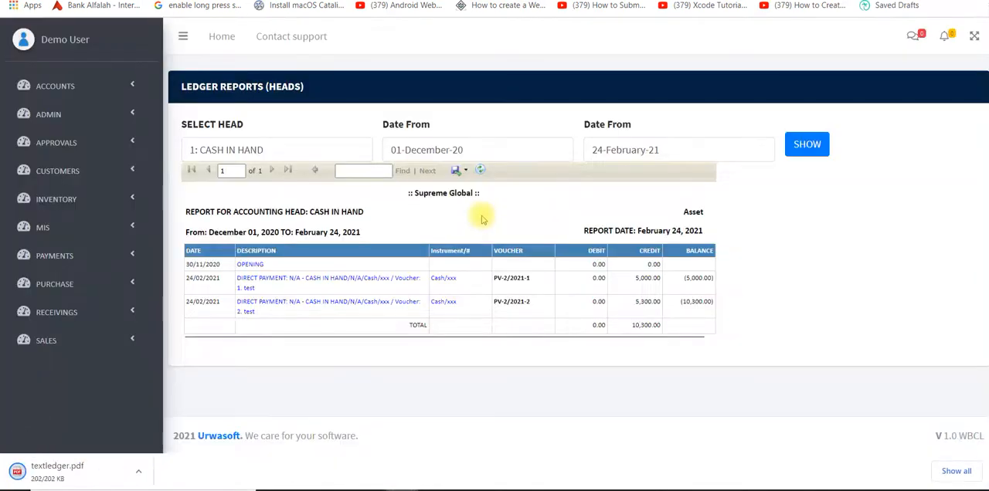
{"action": "left_click", "coordinate": [24, 474]}
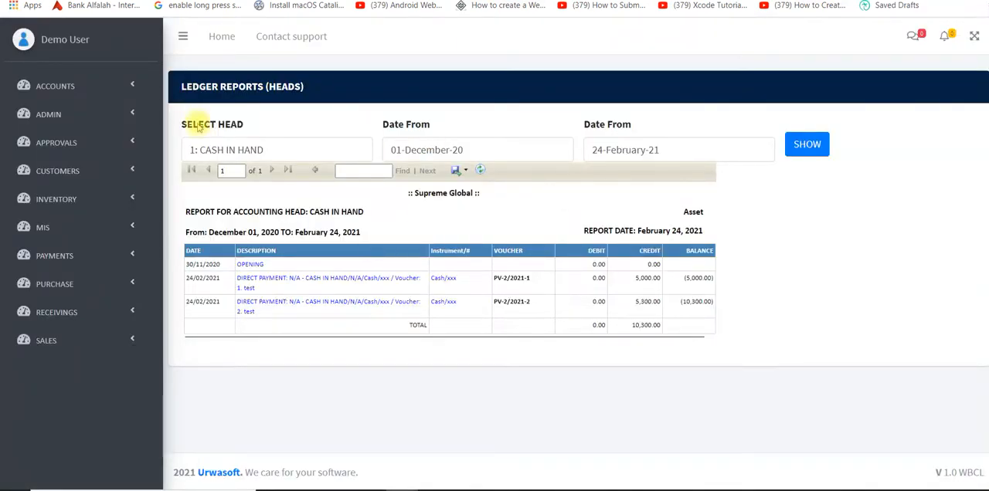
Open the bank/cash accounts management page and review the account types, entry fields and list of existing accounts.
{"action": "left_click", "coordinate": [86, 83]}
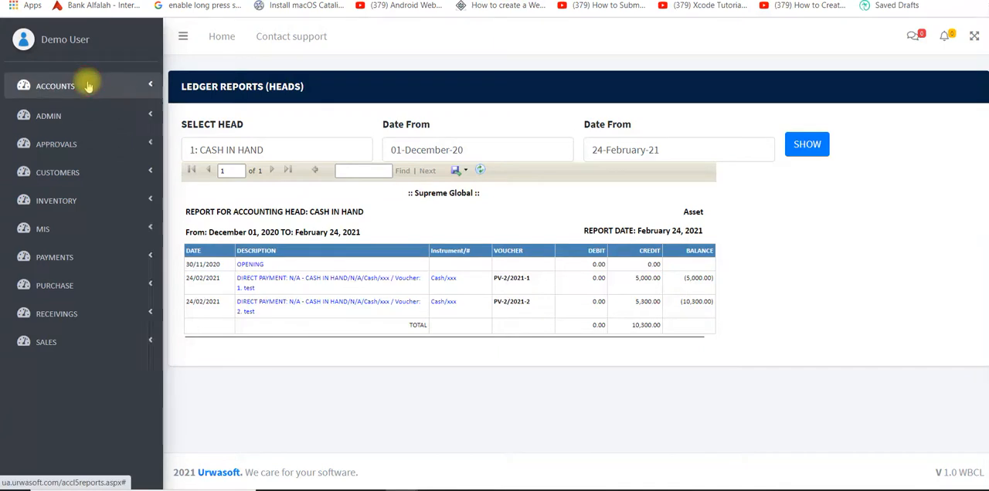
{"action": "left_click", "coordinate": [85, 146]}
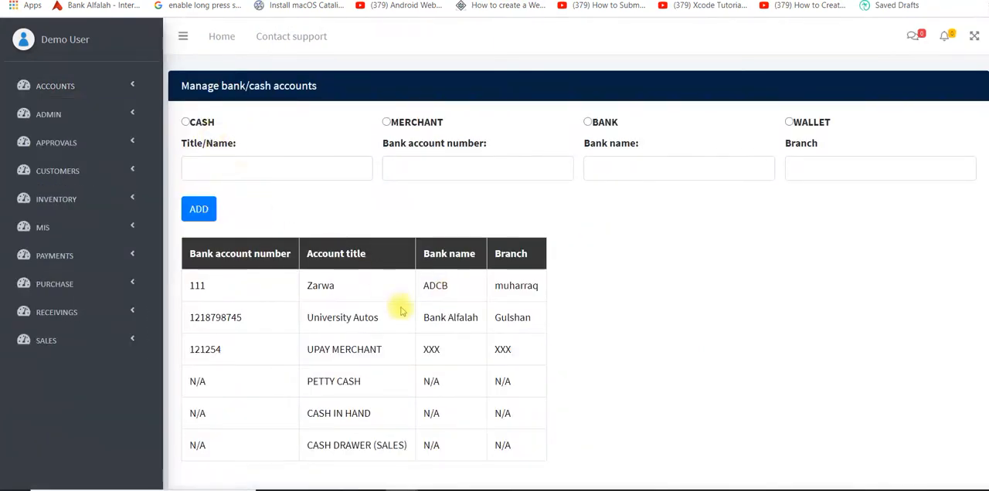
{"action": "scroll", "coordinate": [400, 311], "scroll_direction": "down", "scroll_amount": 2}
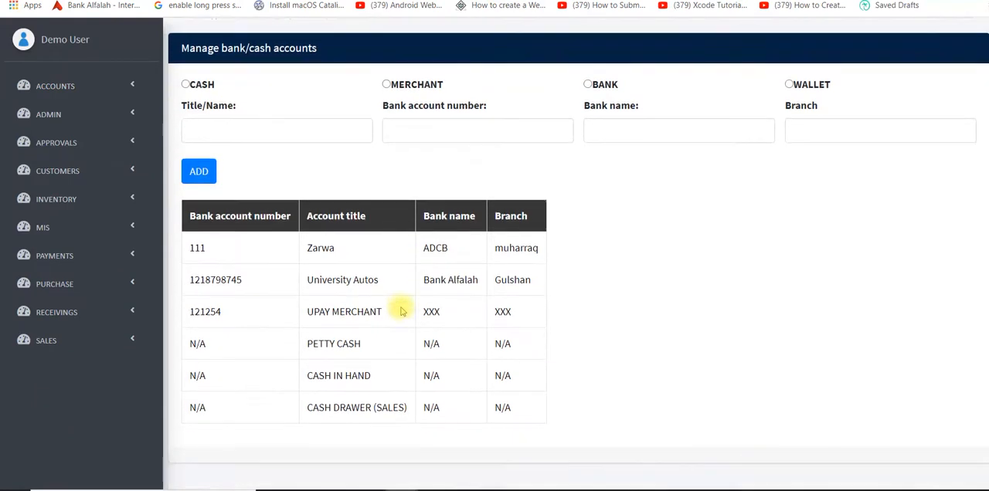
{"action": "scroll", "coordinate": [399, 309], "scroll_direction": "up", "scroll_amount": 2}
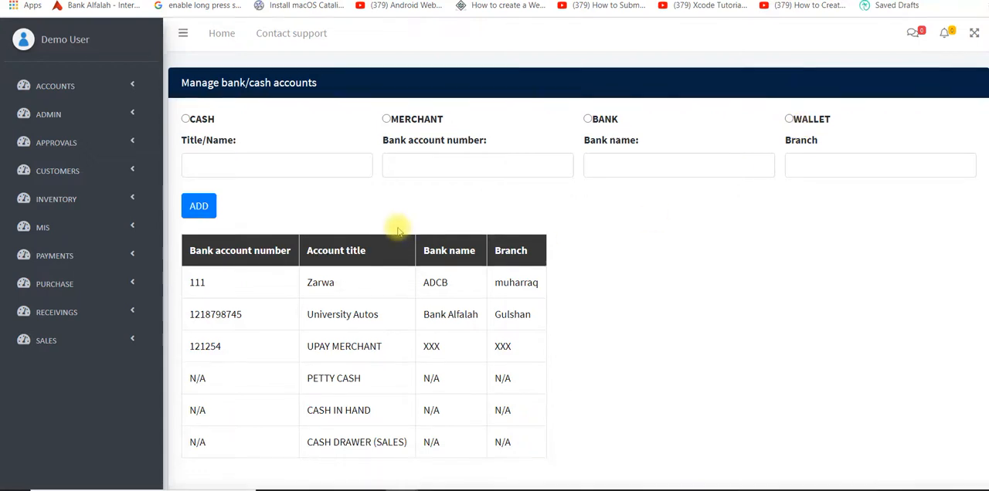
Open the wallet payment request form and set it to a file payment.
{"action": "scroll", "coordinate": [398, 231], "scroll_direction": "down", "scroll_amount": 2}
{"action": "scroll", "coordinate": [397, 230], "scroll_direction": "up", "scroll_amount": 2}
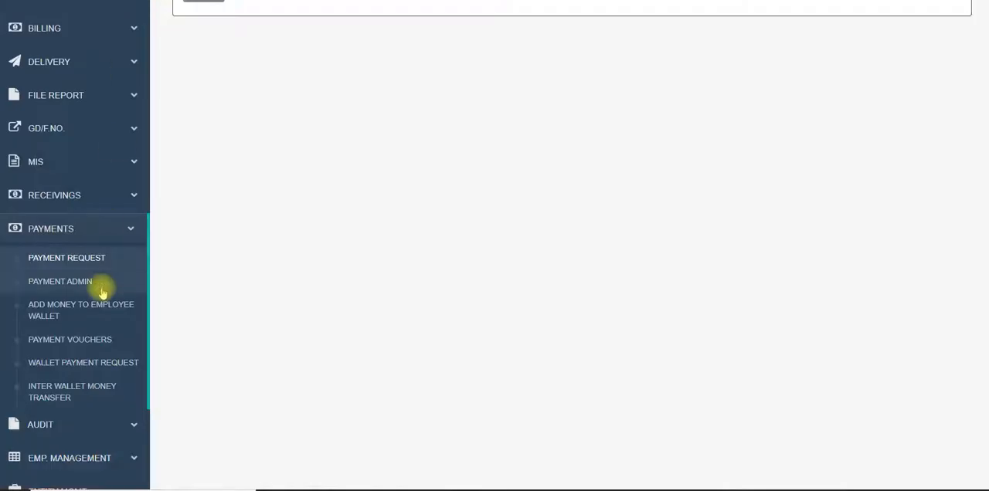
{"action": "left_click", "coordinate": [78, 369]}
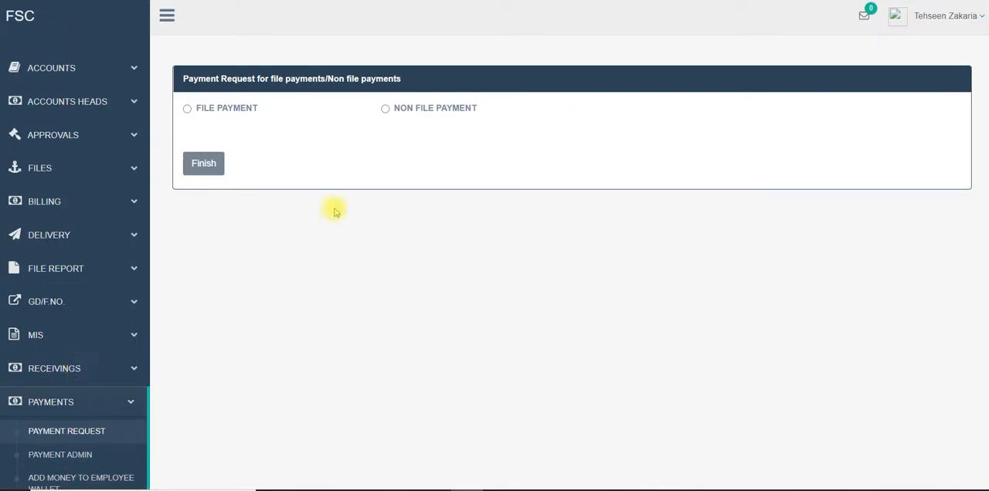
{"action": "left_click", "coordinate": [188, 109]}
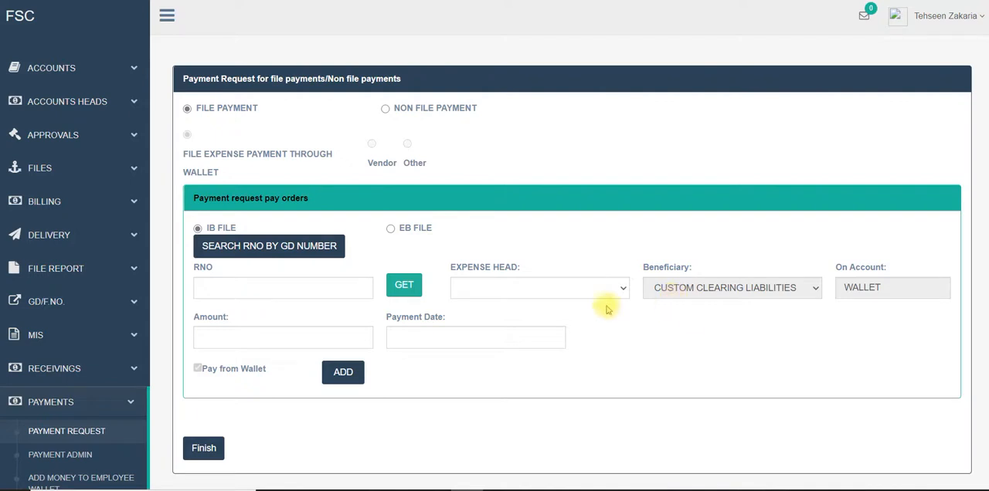
Set the expense head to ANF Examination and retrieve the IB file with RNO 1287.
{"action": "left_click", "coordinate": [559, 294]}
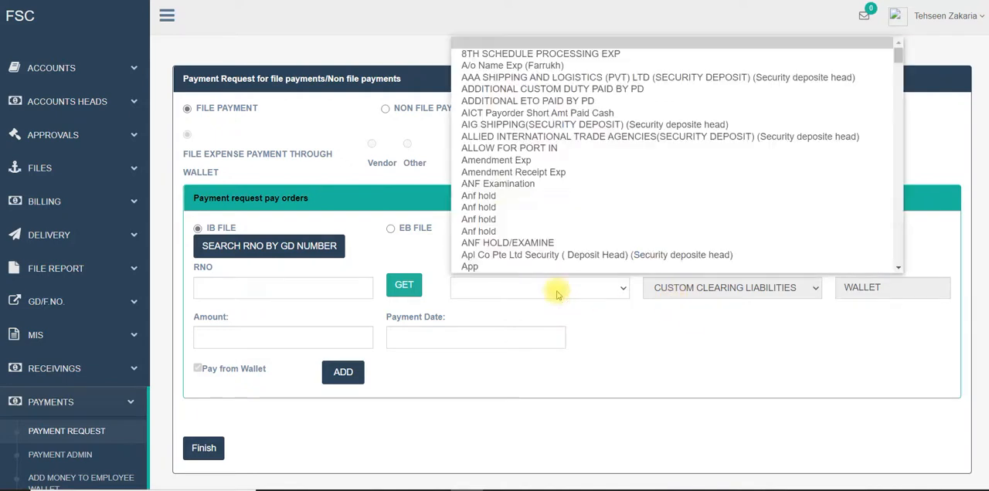
{"action": "left_click", "coordinate": [513, 186]}
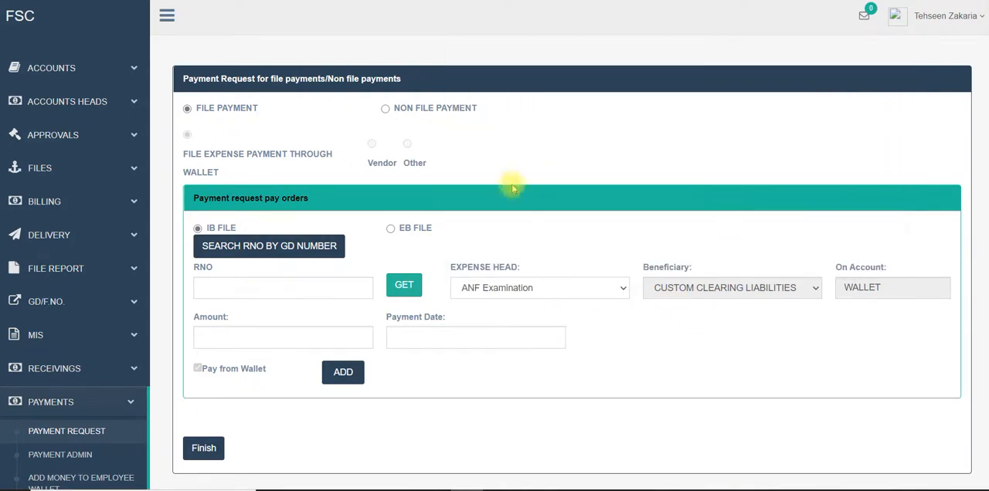
{"action": "left_click", "coordinate": [310, 292]}
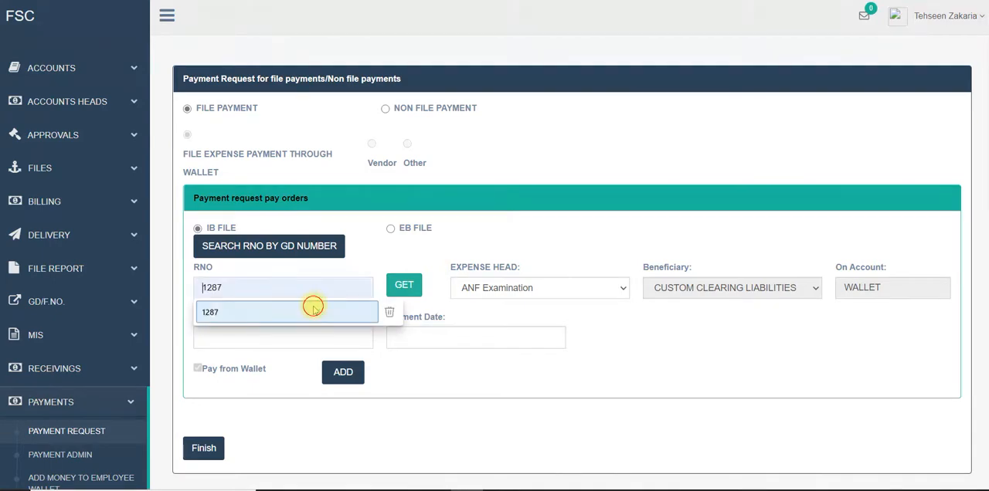
{"action": "left_click", "coordinate": [309, 308]}
{"action": "left_click", "coordinate": [403, 283]}
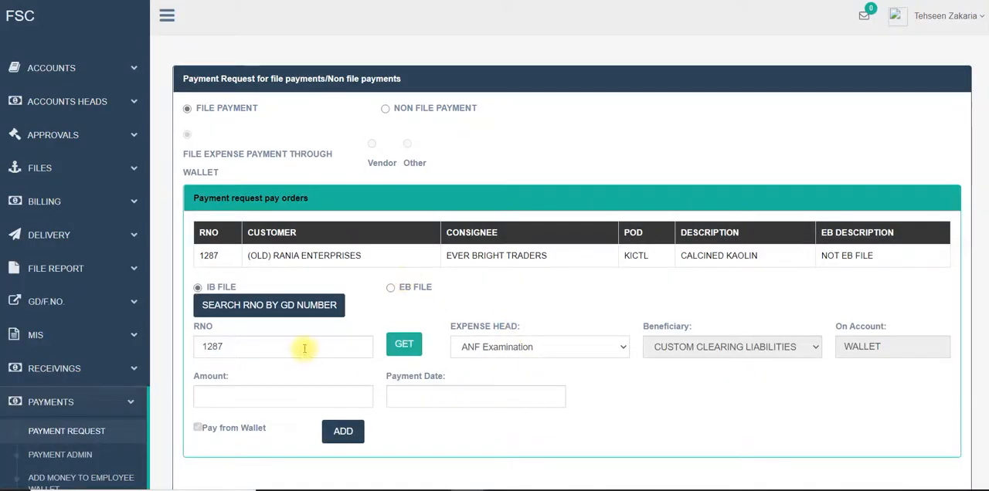
Add a wallet payment entry with amount 300 and payment date 2/4/2021 to the request.
{"action": "scroll", "coordinate": [579, 287], "scroll_direction": "down", "scroll_amount": 2}
{"action": "left_click", "coordinate": [280, 294]}
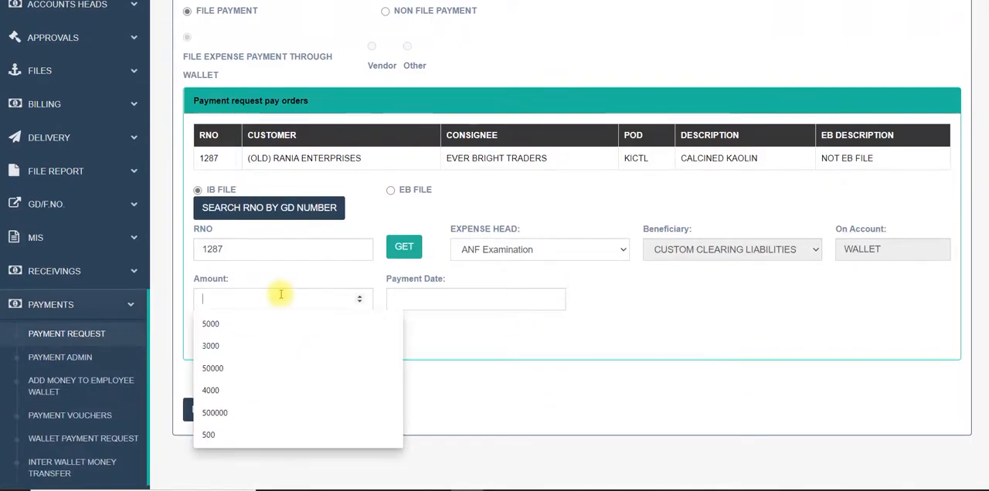
{"action": "type", "text": "300"}
{"action": "key", "text": "Tab"}
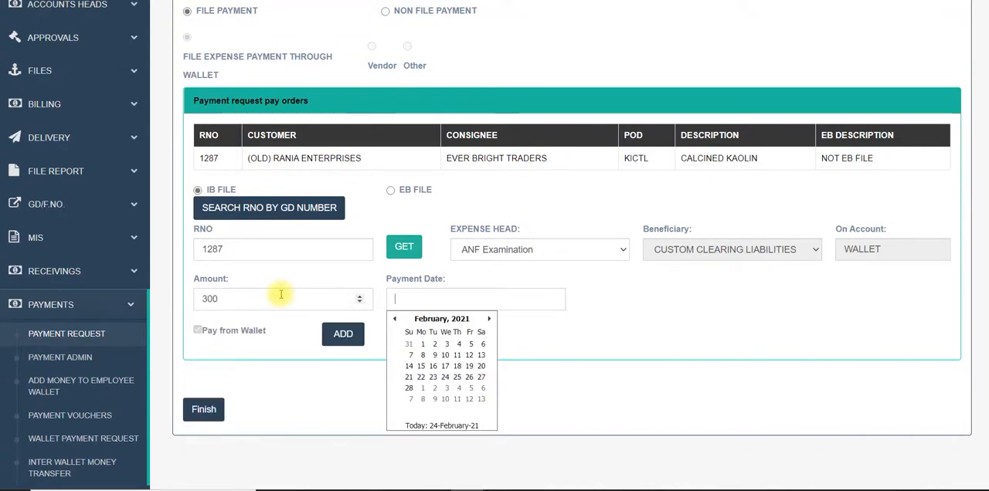
{"action": "left_click", "coordinate": [459, 345]}
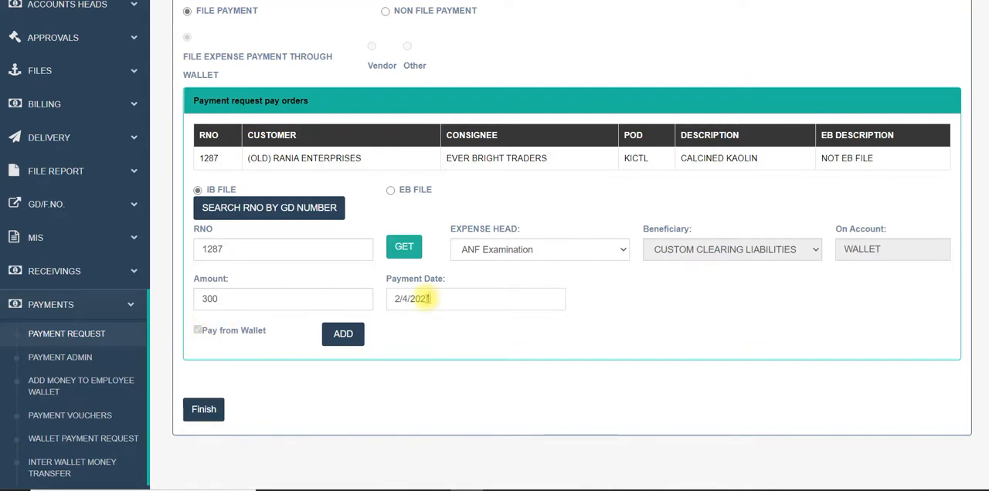
{"action": "left_click", "coordinate": [353, 340]}
Submit the wallet payment request for approval without attaching a document to its entry.
{"action": "scroll", "coordinate": [355, 343], "scroll_direction": "down", "scroll_amount": 2}
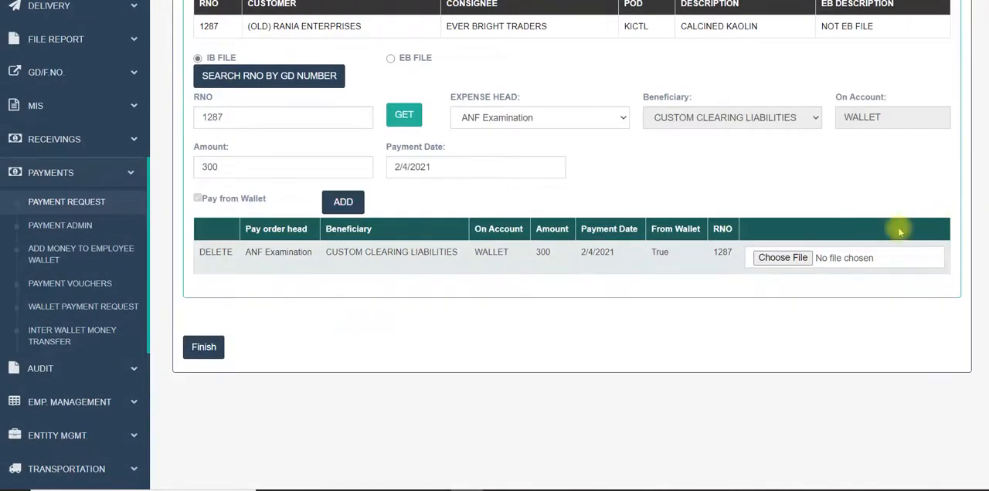
{"action": "left_click", "coordinate": [802, 258]}
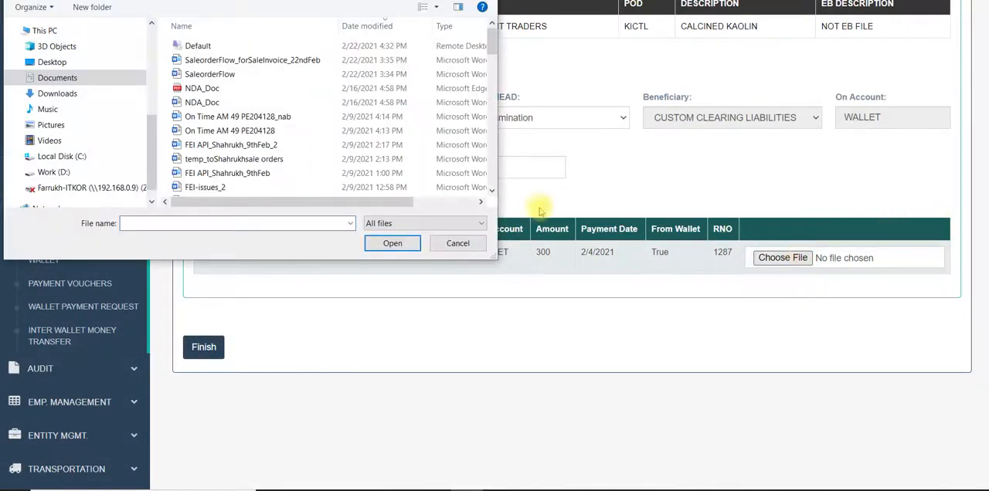
{"action": "left_click", "coordinate": [478, 246]}
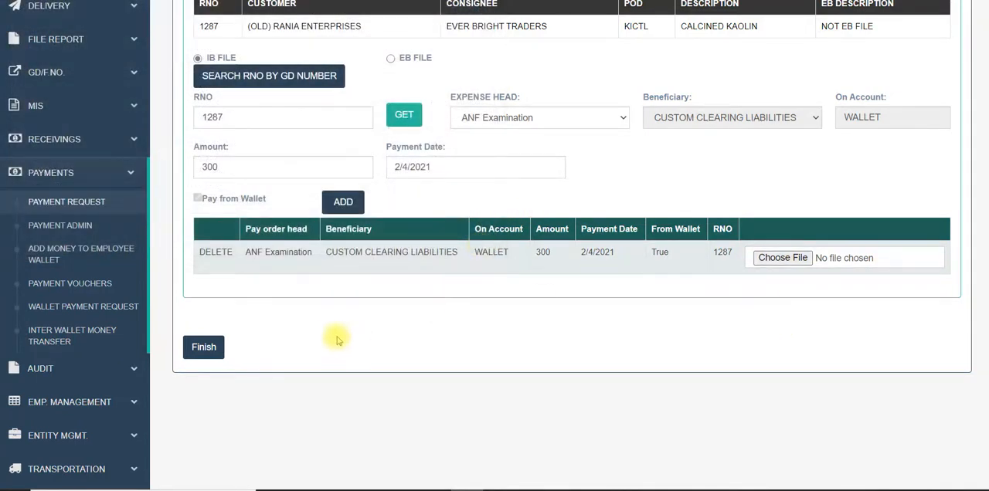
{"action": "left_click", "coordinate": [194, 350]}
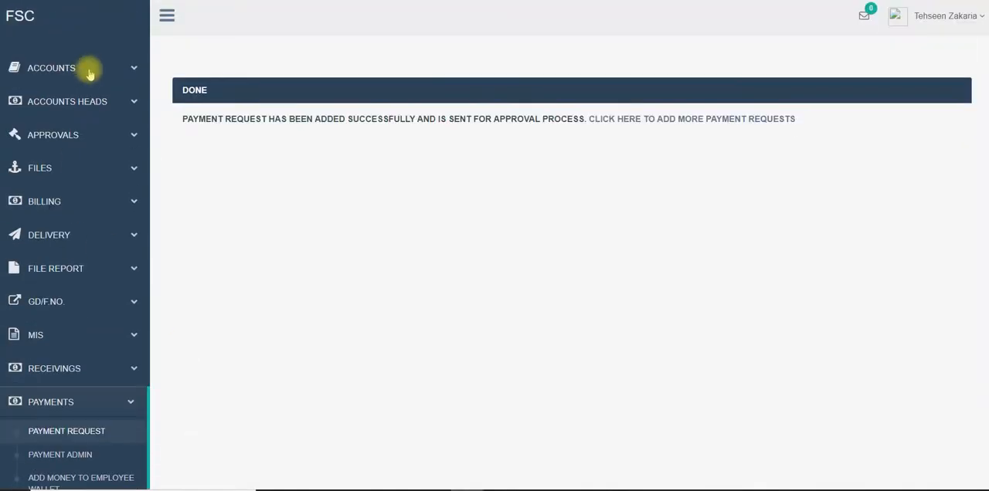
Open the pending approvals page and load the P.O./file expense requests for file payments.
{"action": "left_click", "coordinate": [94, 133]}
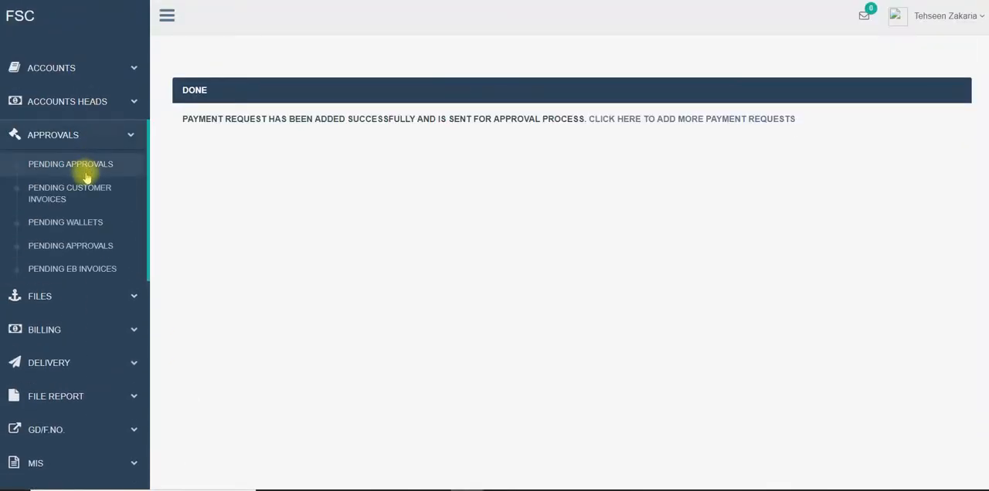
{"action": "left_click", "coordinate": [86, 165]}
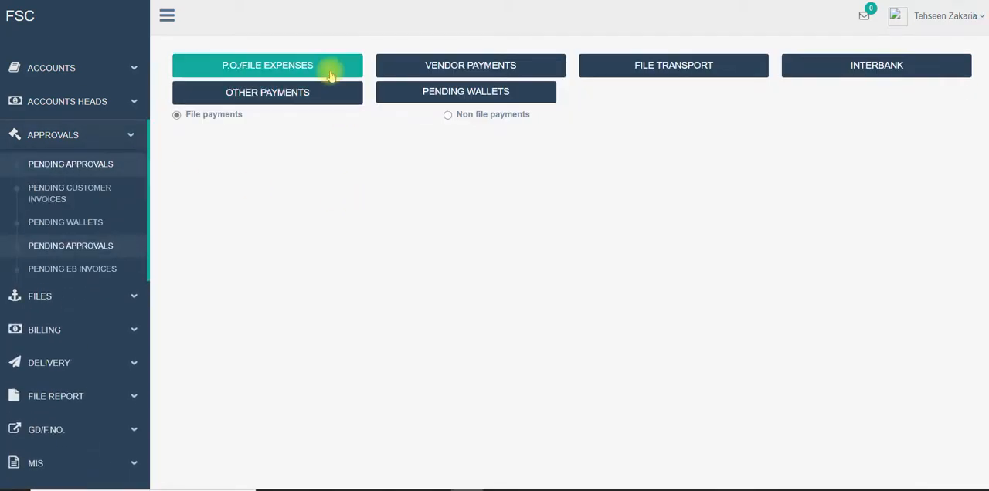
{"action": "left_click", "coordinate": [326, 70]}
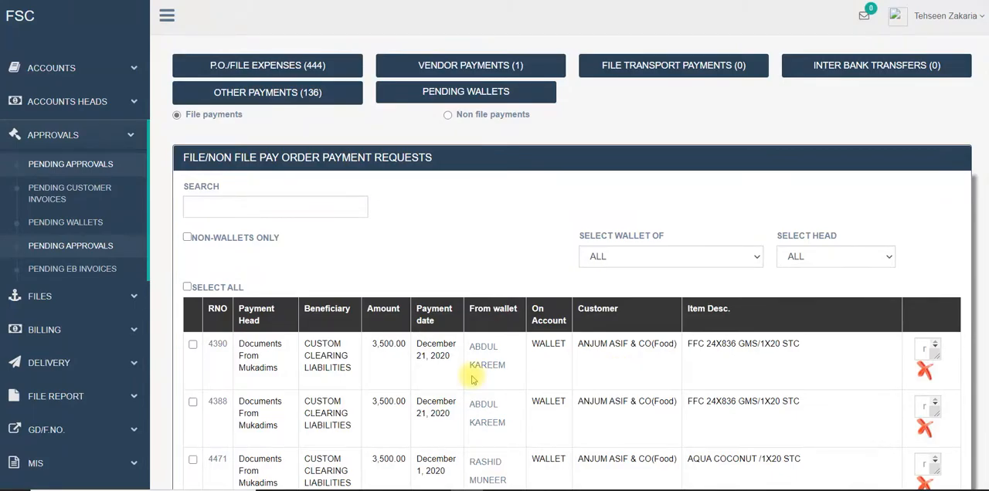
Examine the pending pay order payment requests at 110% page zoom and look for the RNO 1287 request.
{"action": "scroll", "coordinate": [473, 378], "scroll_direction": "down", "scroll_amount": 15}
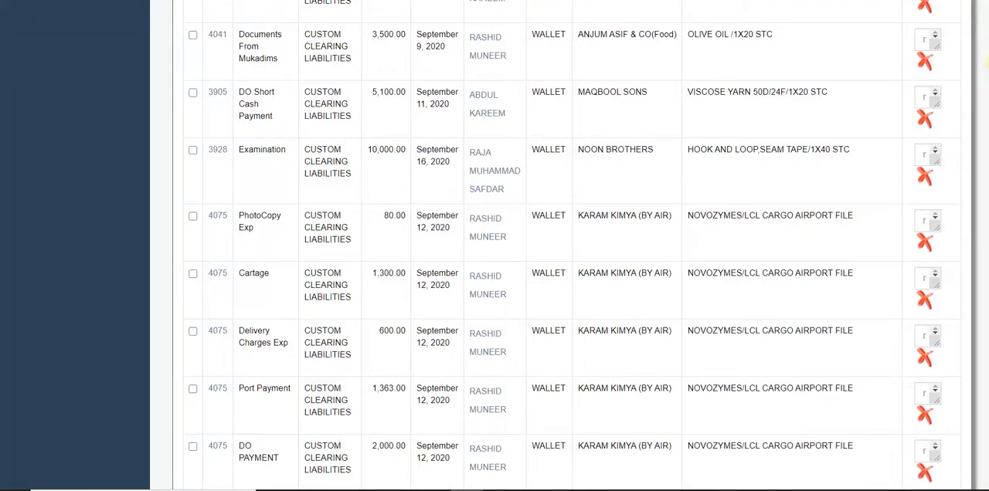
{"action": "scroll", "coordinate": [564, 246], "scroll_direction": "down", "scroll_amount": 20}
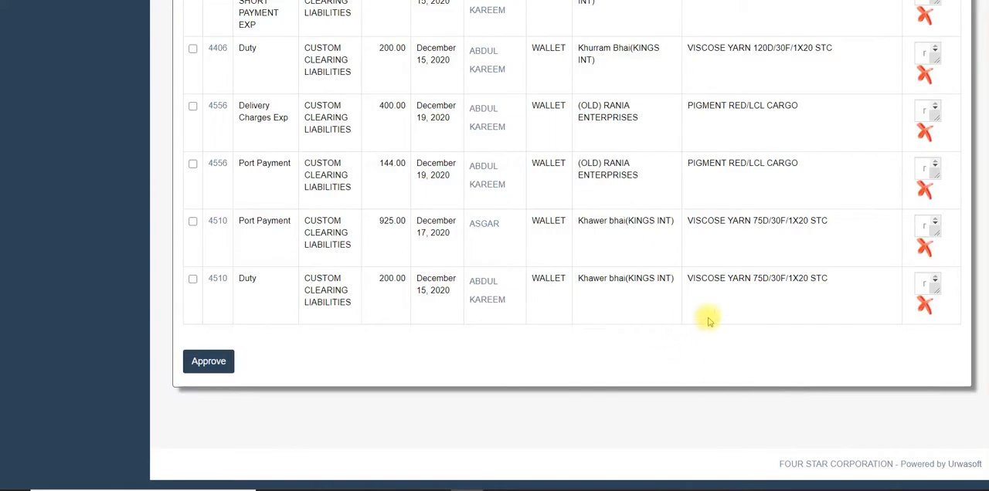
{"action": "scroll", "coordinate": [709, 321], "scroll_direction": "up", "scroll_amount": 2}
{"action": "scroll", "coordinate": [710, 321], "scroll_direction": "up", "scroll_amount": 20}
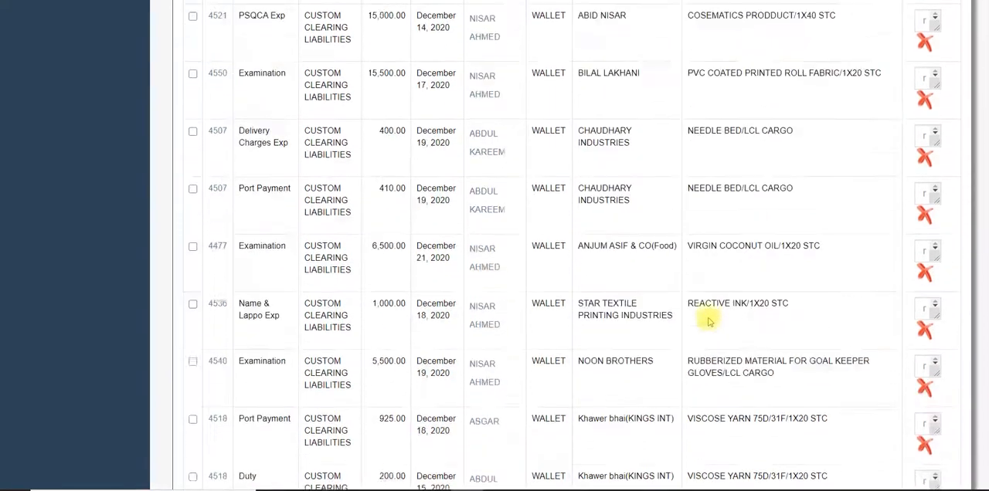
{"action": "scroll", "coordinate": [709, 321], "scroll_direction": "up", "scroll_amount": 15}
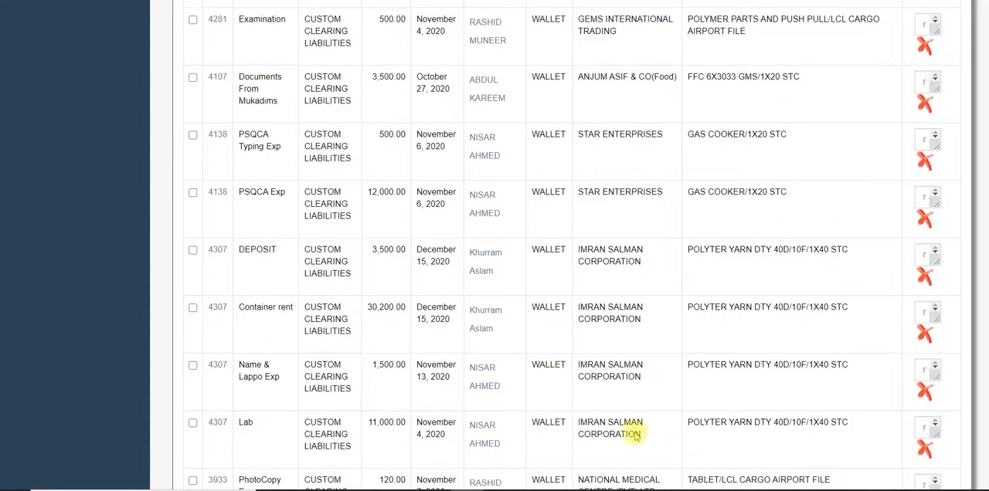
{"action": "key", "text": "ctrl+plus"}
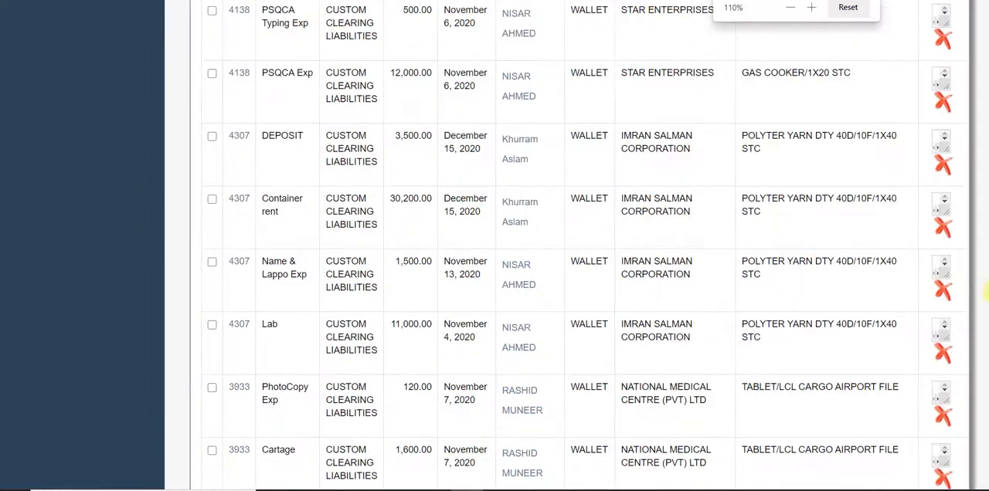
{"action": "left_click_drag", "start_coordinate": [986, 305], "coordinate": [985, 22]}
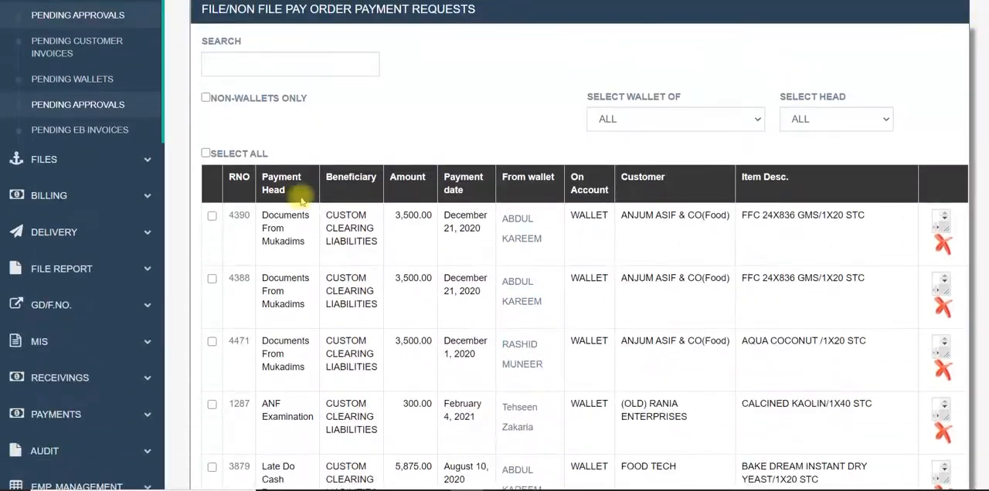
Open the payments admin page in a new browser tab and review the pay order payments list.
{"action": "left_click", "coordinate": [111, 415]}
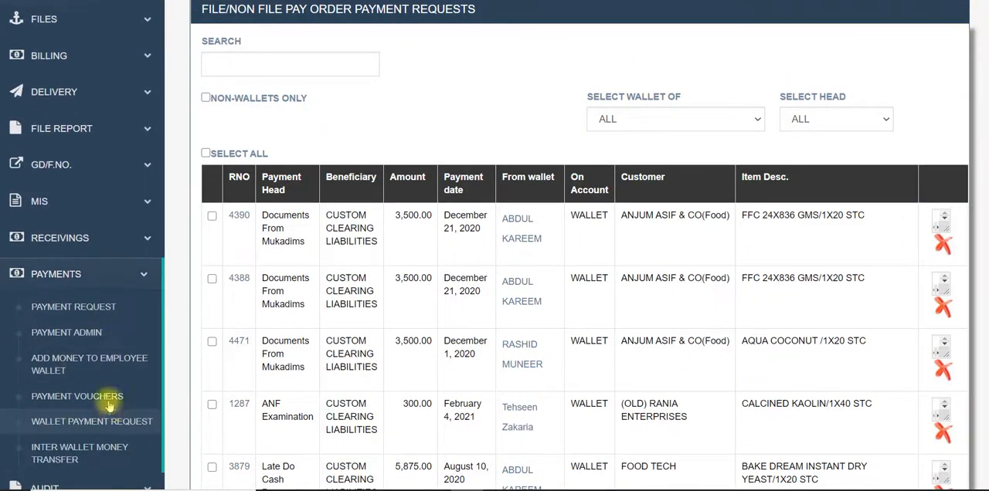
{"action": "right_click", "coordinate": [87, 333]}
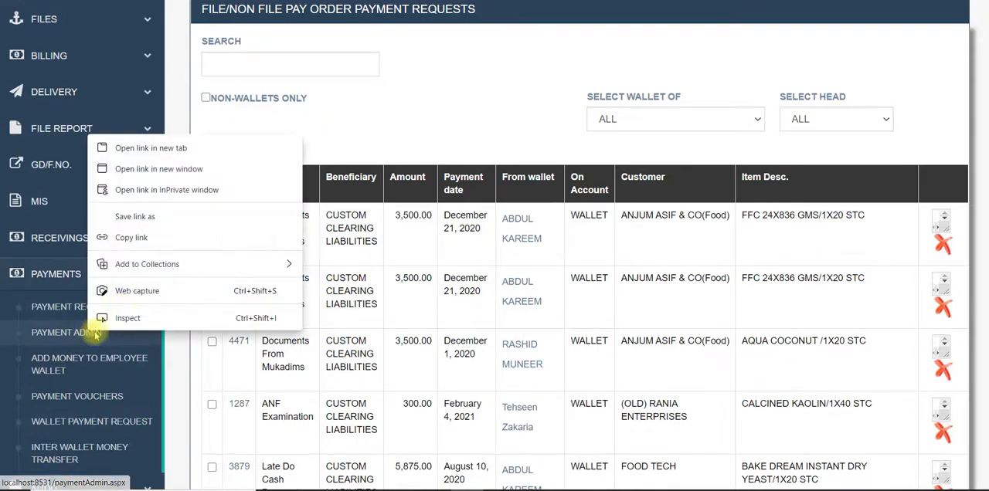
{"action": "left_click", "coordinate": [170, 149]}
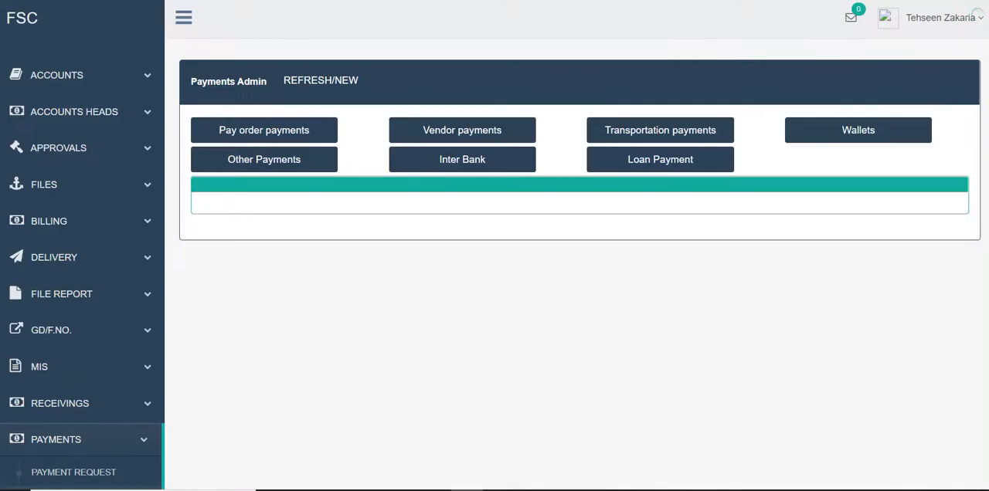
{"action": "left_click", "coordinate": [309, 128]}
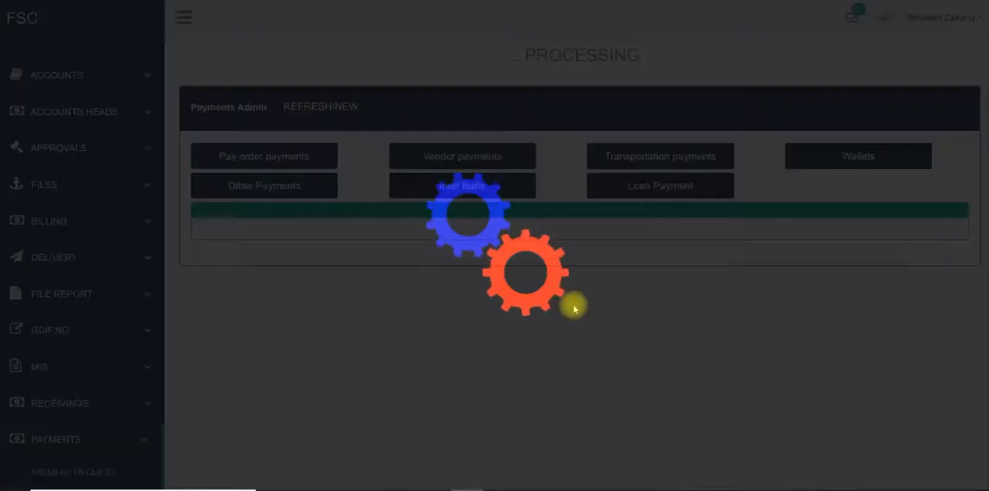
{"action": "scroll", "coordinate": [577, 317], "scroll_direction": "down", "scroll_amount": 8}
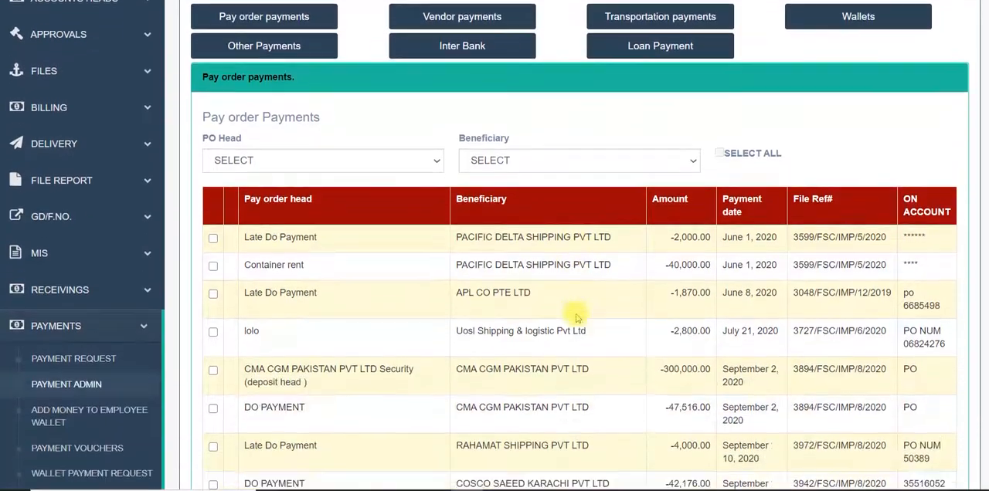
{"action": "scroll", "coordinate": [577, 318], "scroll_direction": "down", "scroll_amount": 20}
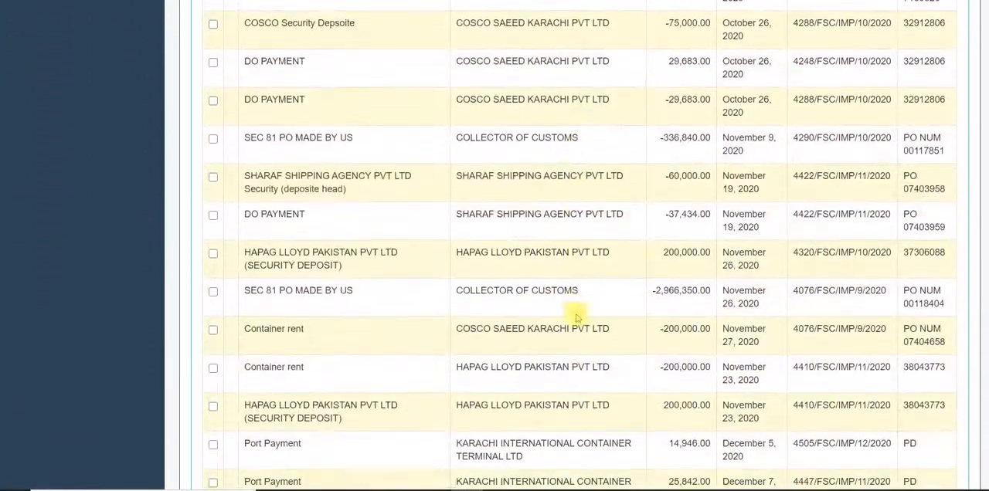
{"action": "scroll", "coordinate": [577, 317], "scroll_direction": "up", "scroll_amount": 20}
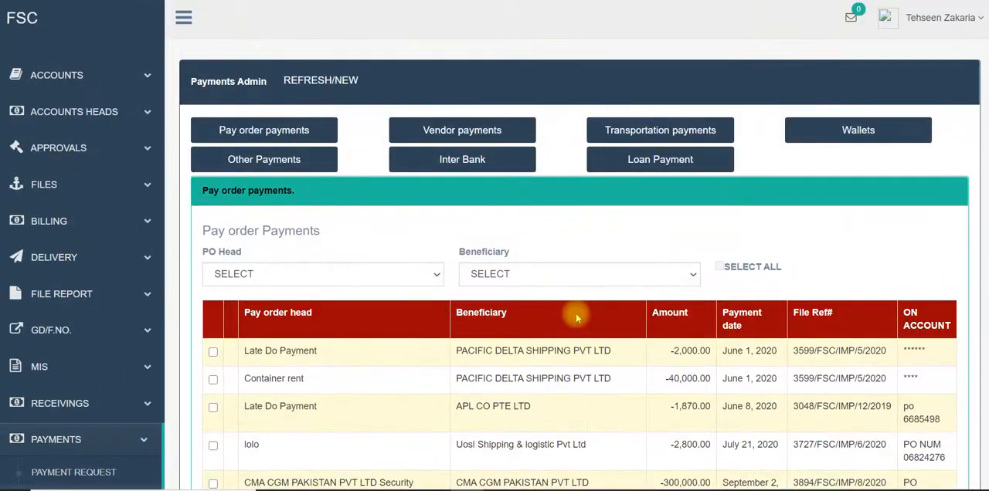
Review the vendor payments and the approved other payments in payments admin.
{"action": "left_click", "coordinate": [410, 128]}
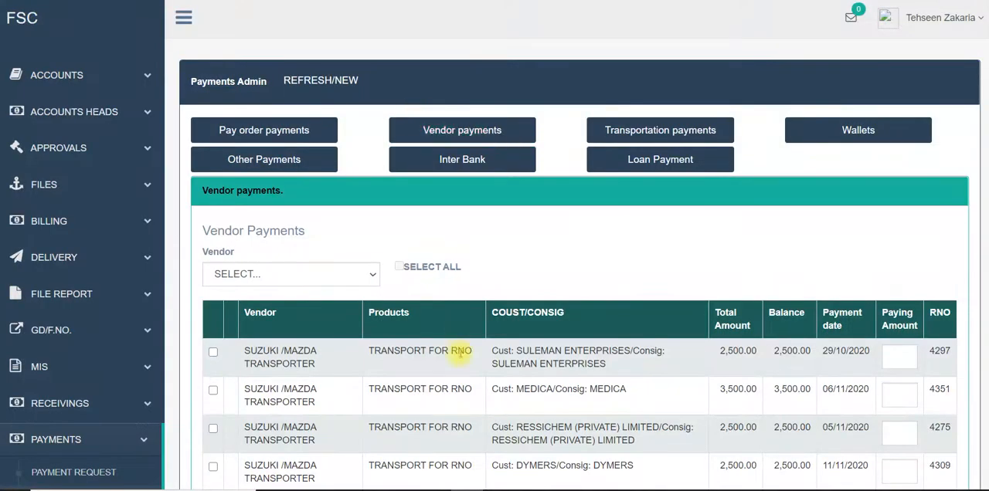
{"action": "scroll", "coordinate": [460, 356], "scroll_direction": "down", "scroll_amount": 2}
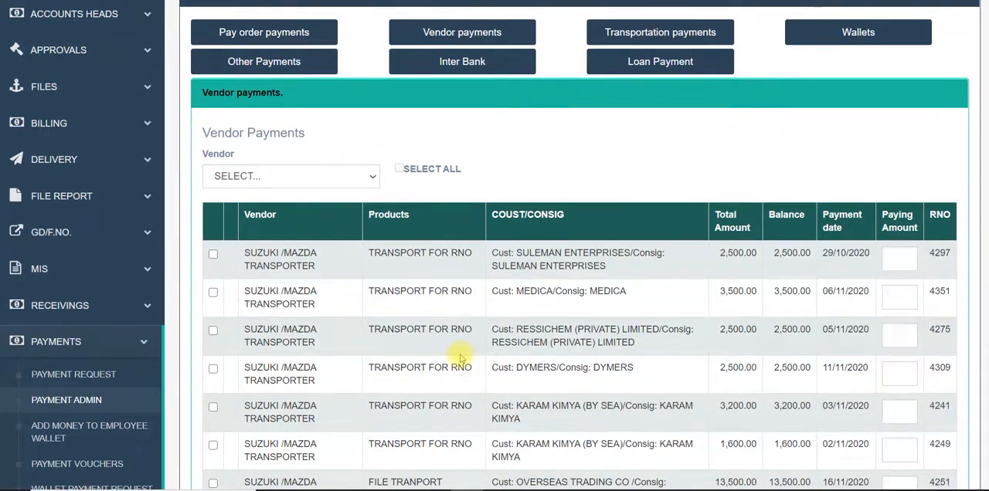
{"action": "scroll", "coordinate": [461, 358], "scroll_direction": "down", "scroll_amount": 4}
{"action": "scroll", "coordinate": [688, 379], "scroll_direction": "up", "scroll_amount": 6}
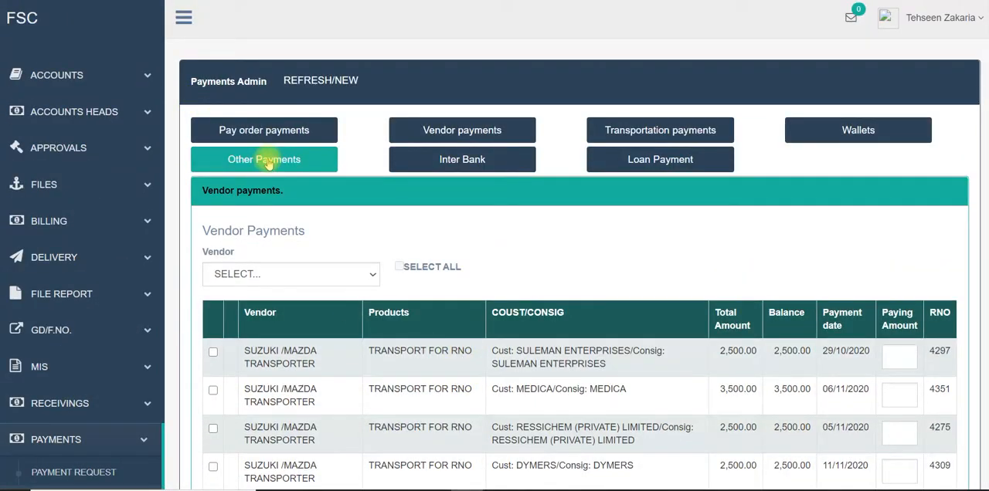
{"action": "left_click", "coordinate": [303, 161]}
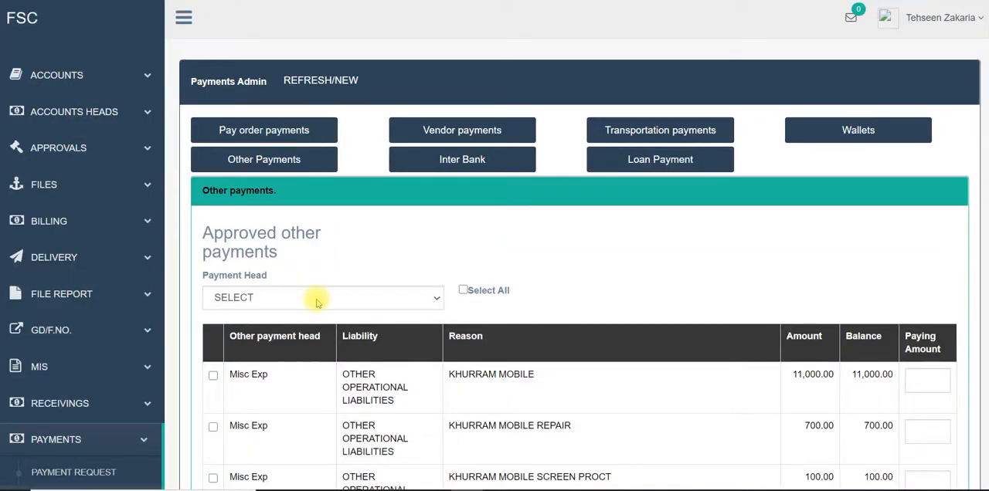
{"action": "scroll", "coordinate": [44, 390], "scroll_direction": "down", "scroll_amount": 1}
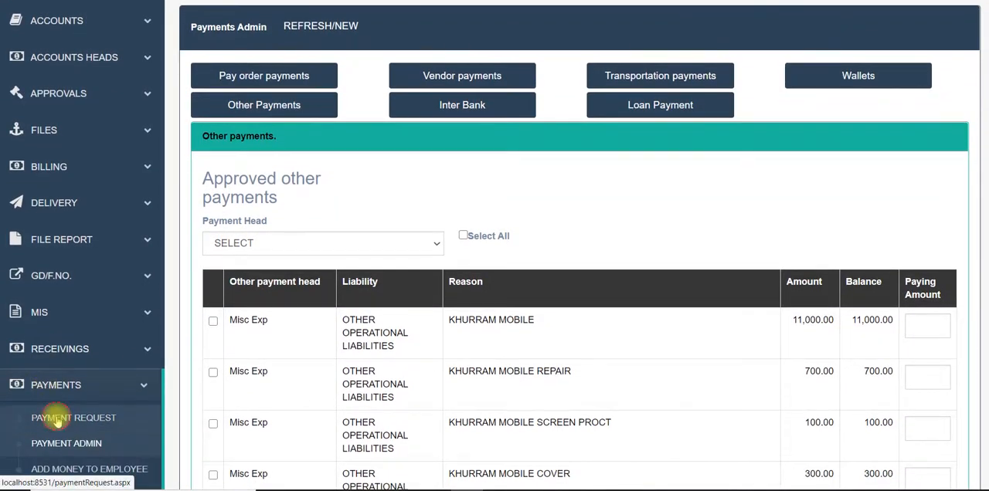
Start a non-file payment request of the Other type and look over its payment head and liability options.
{"action": "left_click", "coordinate": [48, 416]}
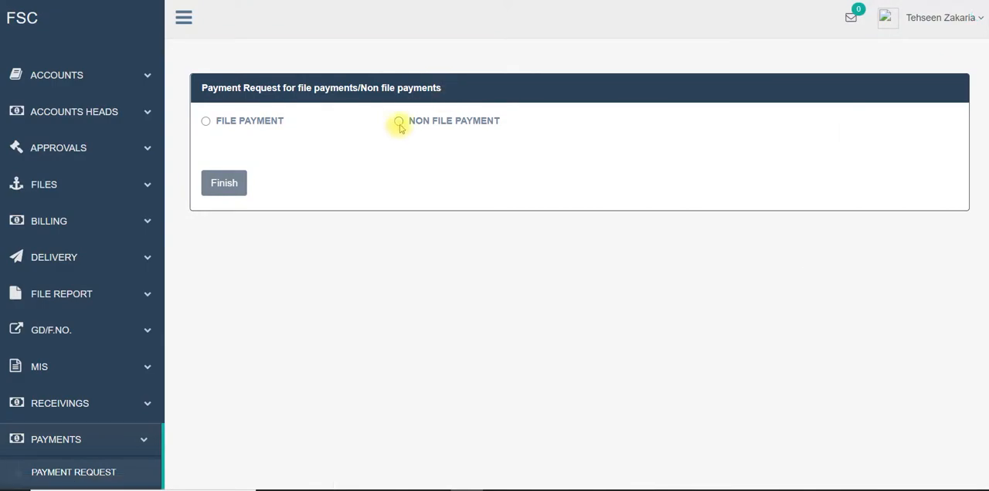
{"action": "left_click", "coordinate": [398, 121]}
{"action": "left_click", "coordinate": [386, 149]}
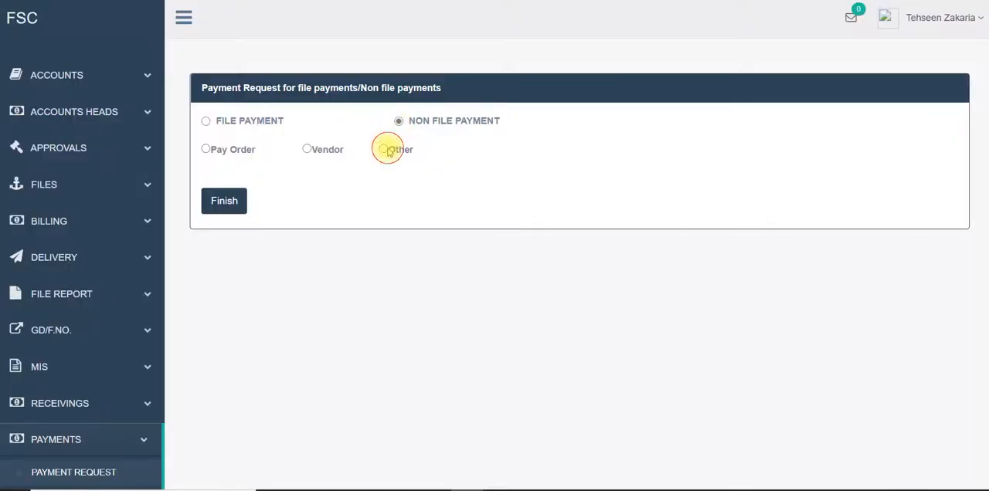
{"action": "left_click", "coordinate": [326, 246]}
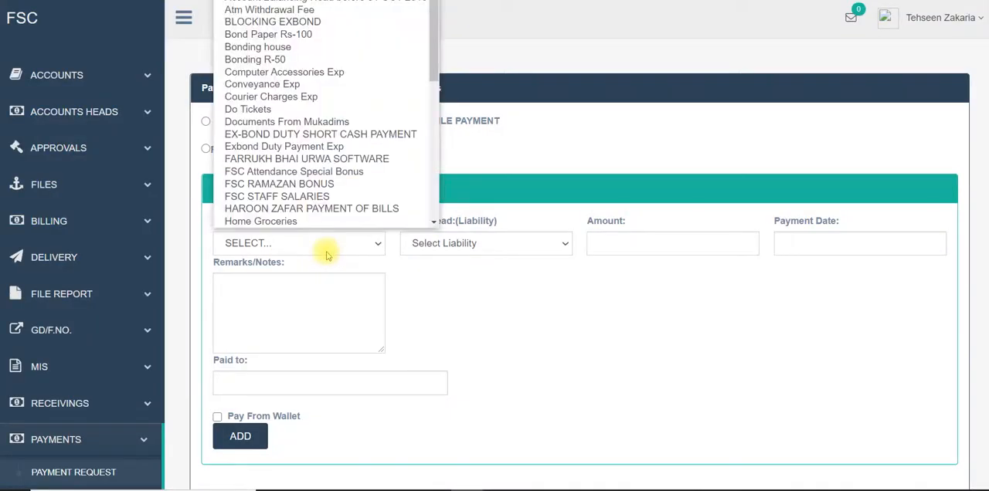
{"action": "left_click", "coordinate": [484, 244]}
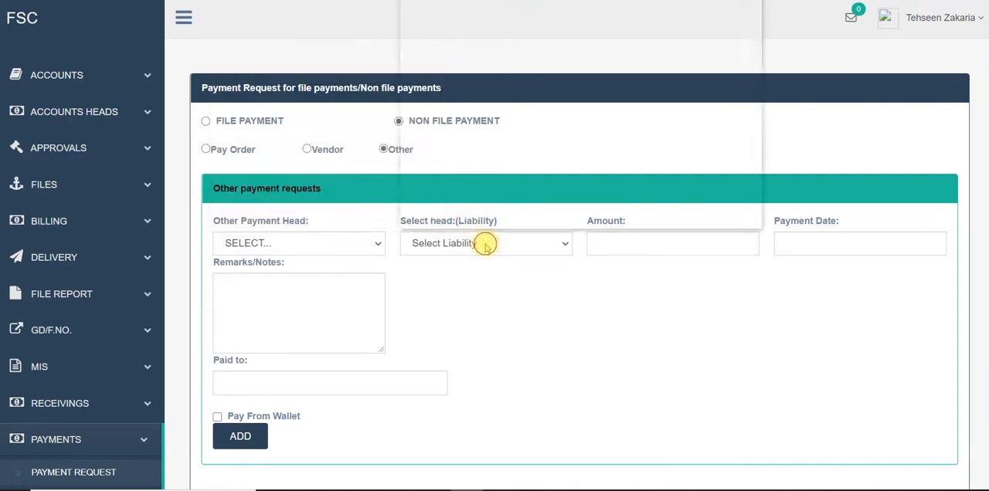
{"action": "left_click", "coordinate": [553, 316]}
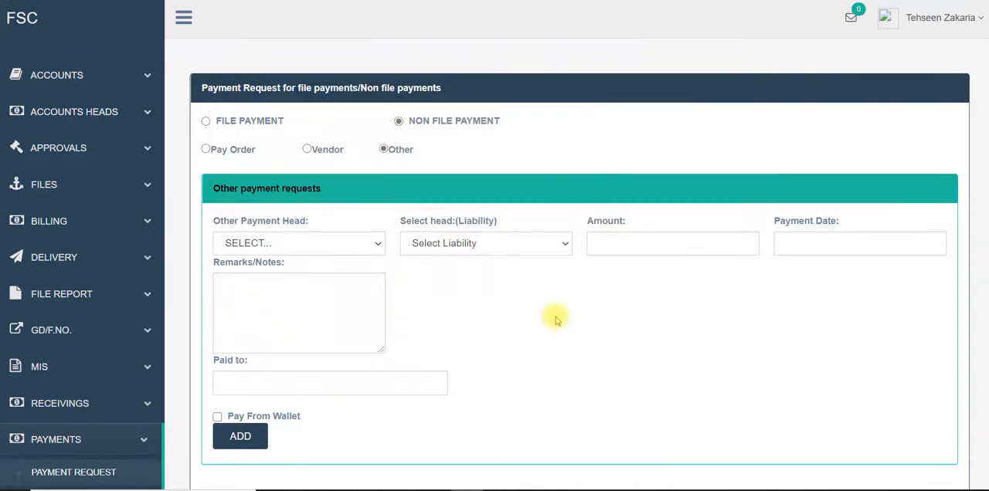
Set the other payment head to OFFICE LUNCH and the liability head to OFFICE EXPENSES.
{"action": "left_click", "coordinate": [347, 244]}
{"action": "key", "text": "o"}
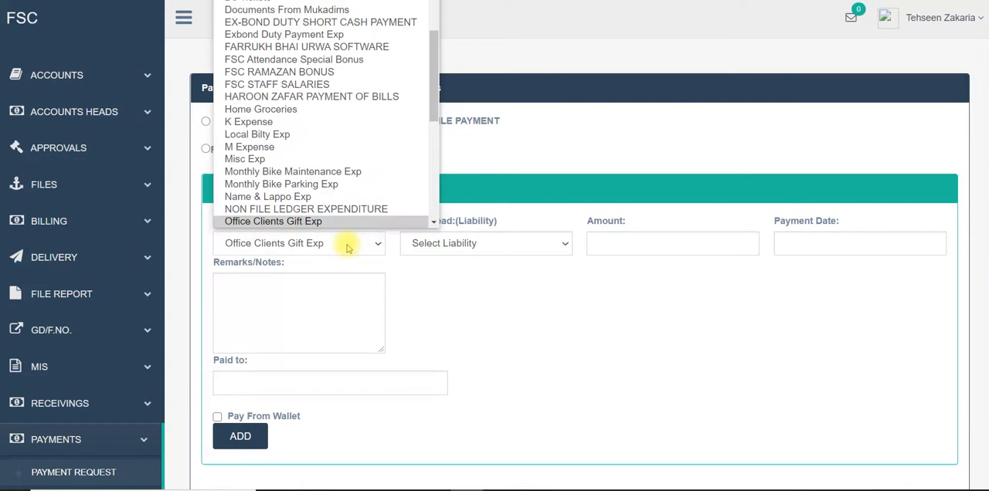
{"action": "scroll", "coordinate": [378, 179], "scroll_direction": "down", "scroll_amount": 1}
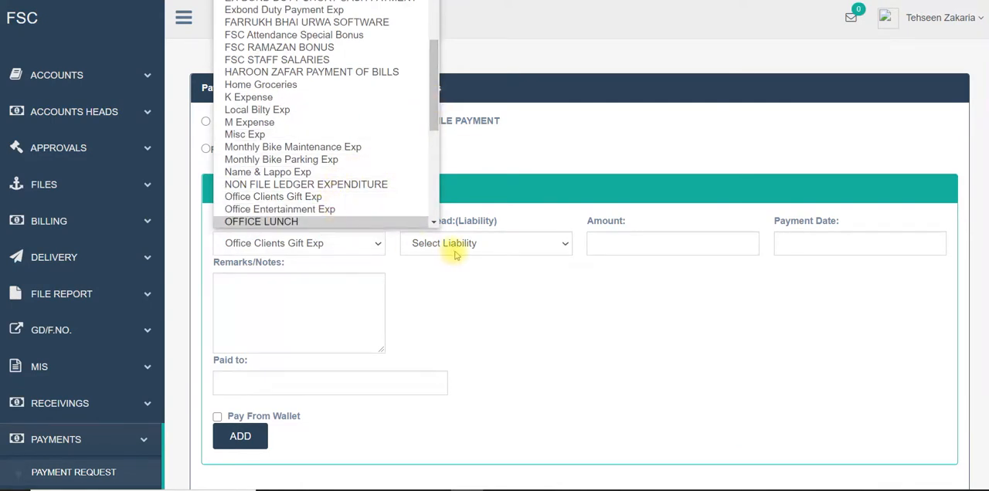
{"action": "left_click", "coordinate": [364, 222]}
{"action": "left_click", "coordinate": [414, 243]}
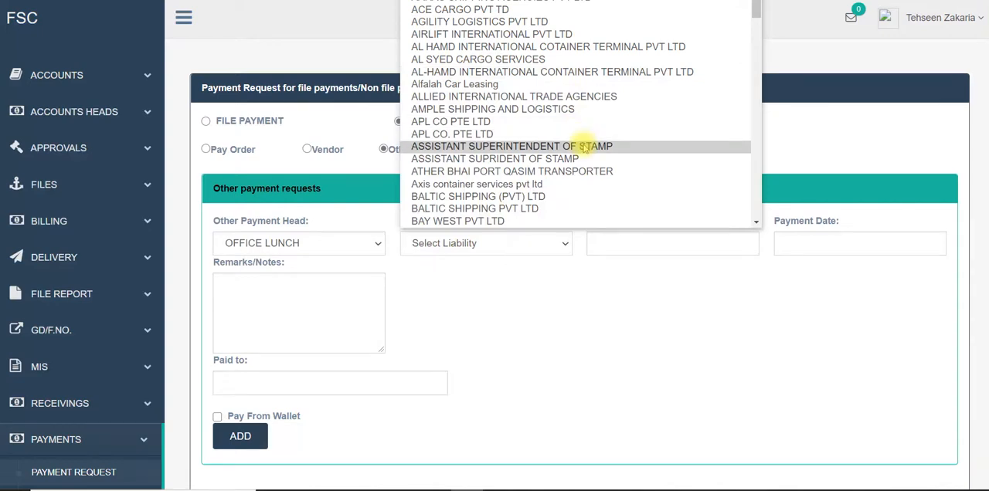
{"action": "type", "text": "of"}
{"action": "key", "text": "Return"}
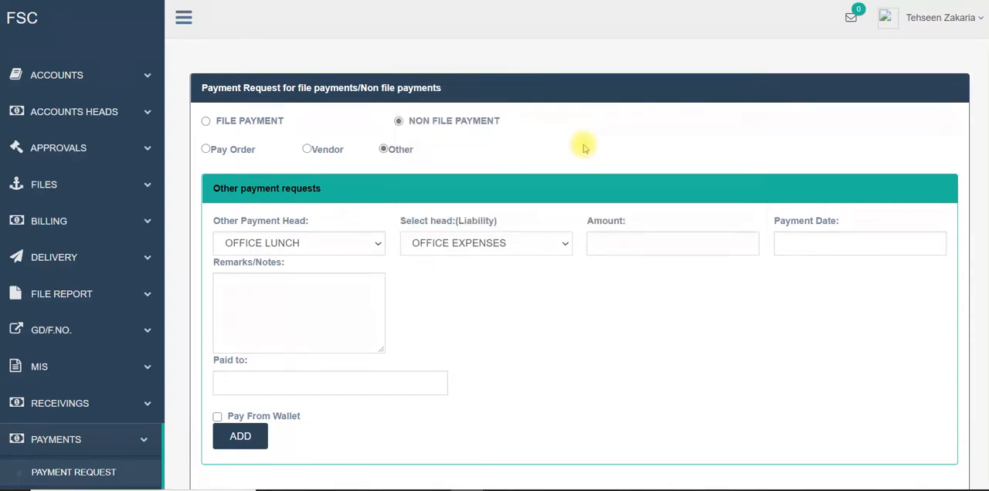
Enter an amount of 1000 and the remark "Lunch expense" in the other payment request.
{"action": "left_click", "coordinate": [639, 243]}
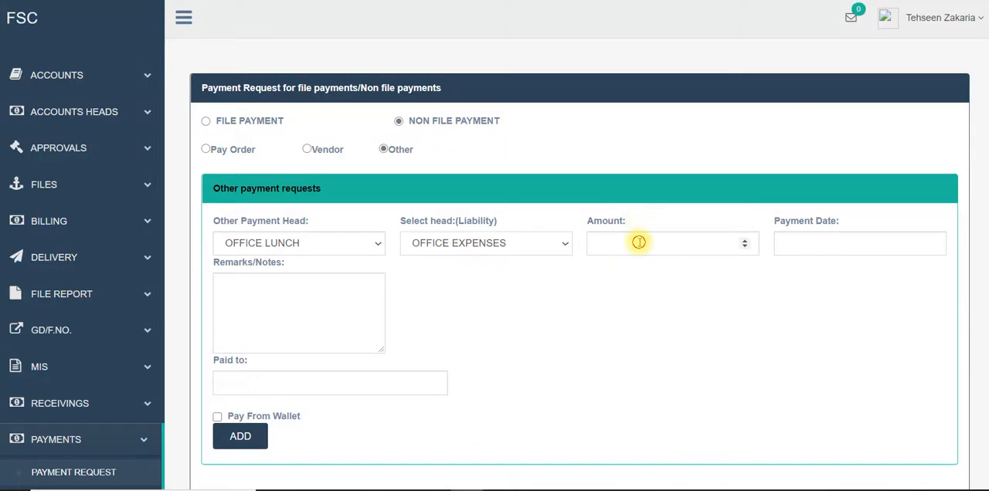
{"action": "type", "text": "1000"}
{"action": "key", "text": "Tab"}
{"action": "key", "text": "Tab"}
{"action": "type", "text": "Luch"}
{"action": "key", "text": "BackSpace"}
{"action": "key", "text": "BackSpace"}
{"action": "type", "text": "nch expense"}
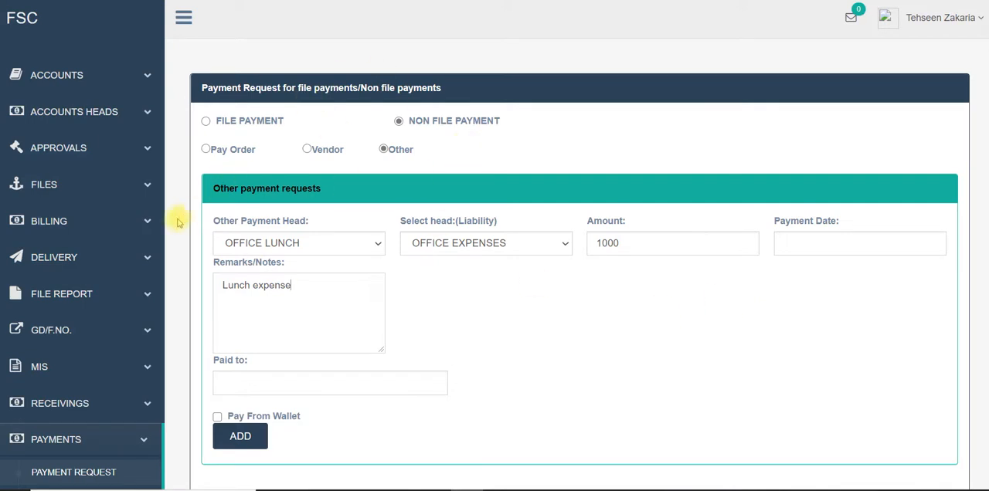
Open the customer invoice creation page and look up RNO/FNO 3652.
{"action": "left_click", "coordinate": [132, 228]}
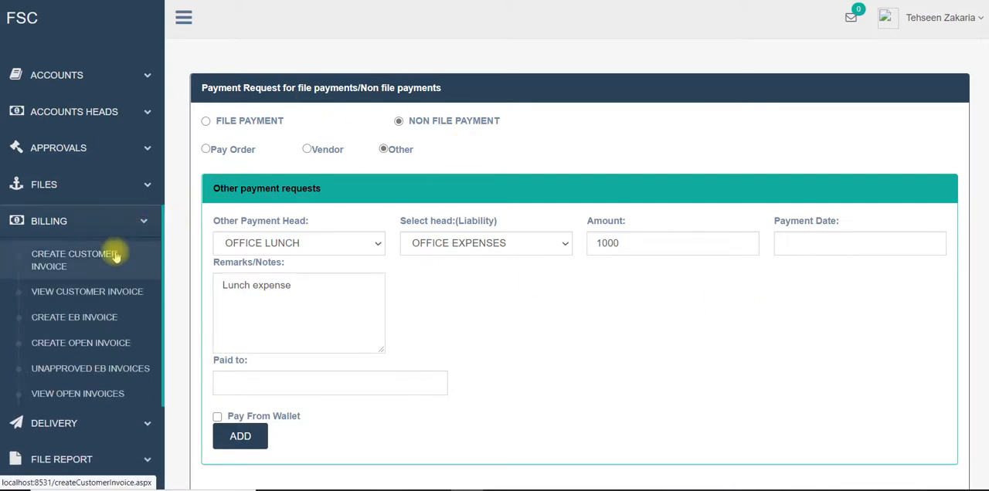
{"action": "left_click", "coordinate": [114, 257]}
{"action": "left_click", "coordinate": [360, 153]}
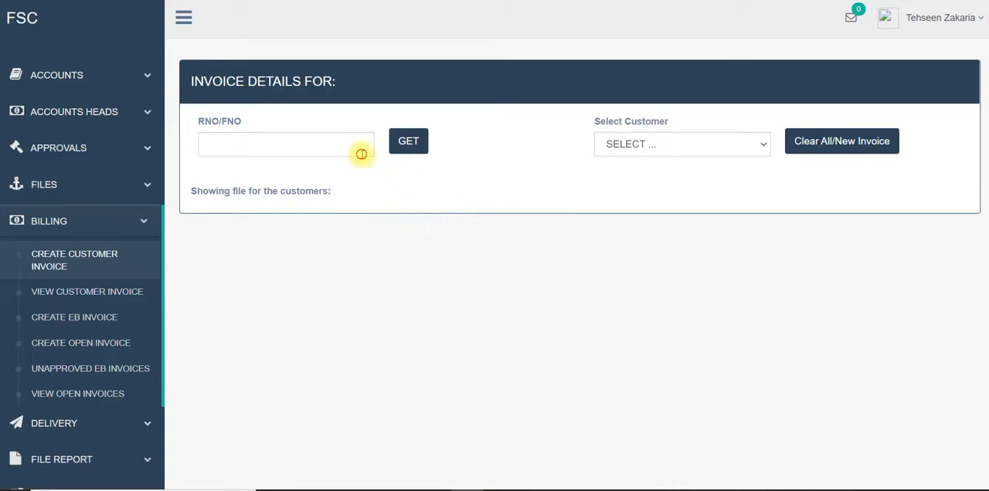
{"action": "left_click", "coordinate": [360, 170]}
{"action": "left_click", "coordinate": [408, 141]}
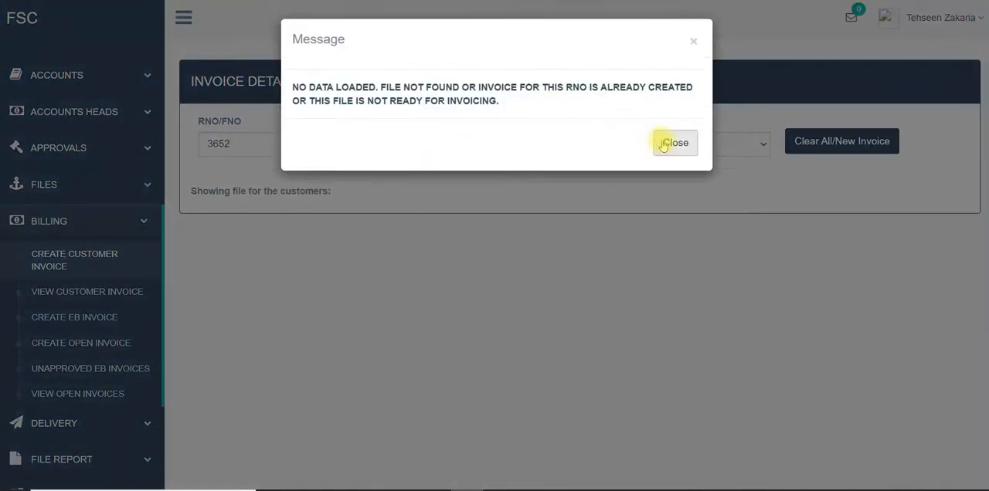
{"action": "left_click", "coordinate": [671, 145]}
Load file 923/FSC/IMP/8/2018 of customer (OLD) RANIA ENTERPRISES for invoicing and review its charges.
{"action": "left_click", "coordinate": [676, 146]}
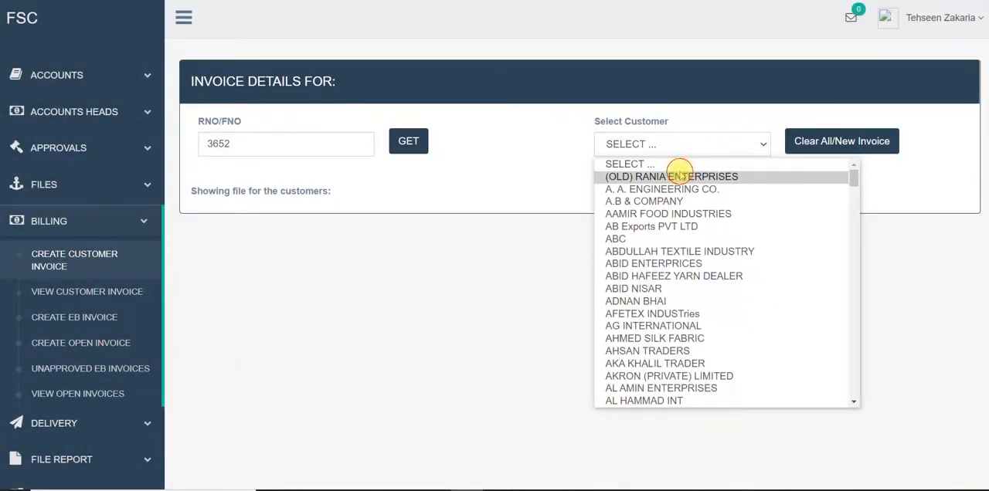
{"action": "left_click", "coordinate": [680, 171]}
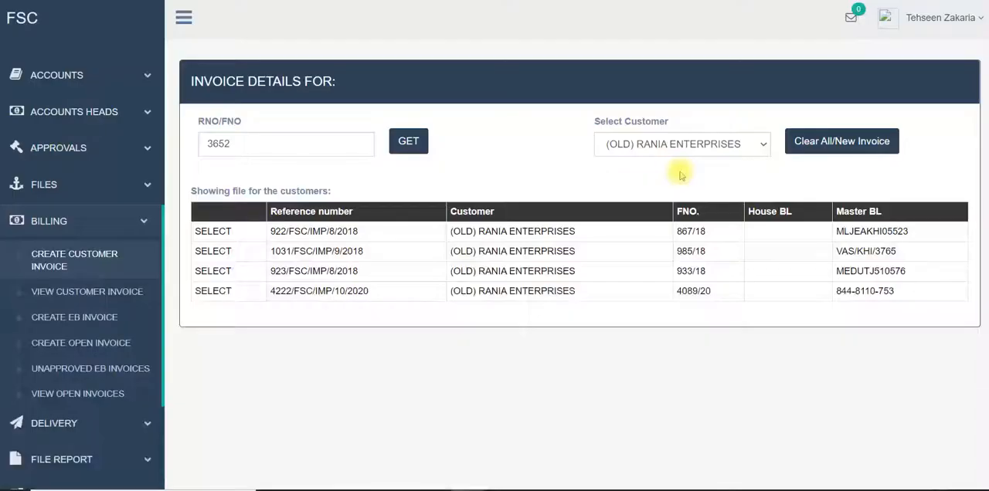
{"action": "left_click", "coordinate": [213, 278]}
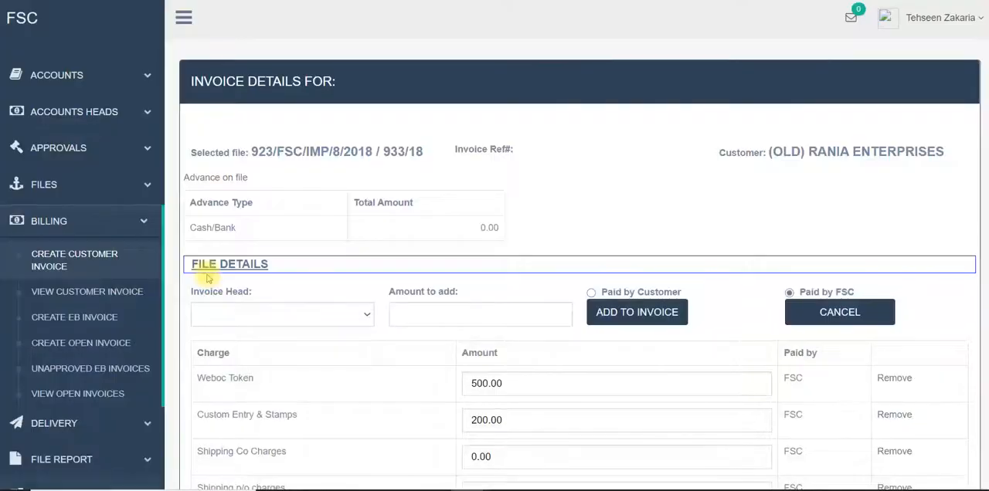
{"action": "scroll", "coordinate": [440, 338], "scroll_direction": "down", "scroll_amount": 6}
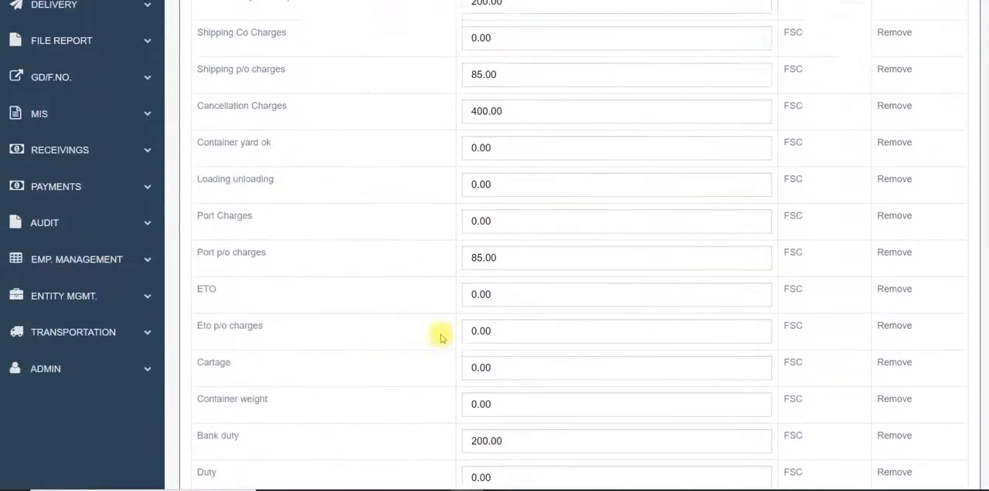
{"action": "scroll", "coordinate": [726, 202], "scroll_direction": "up", "scroll_amount": 6}
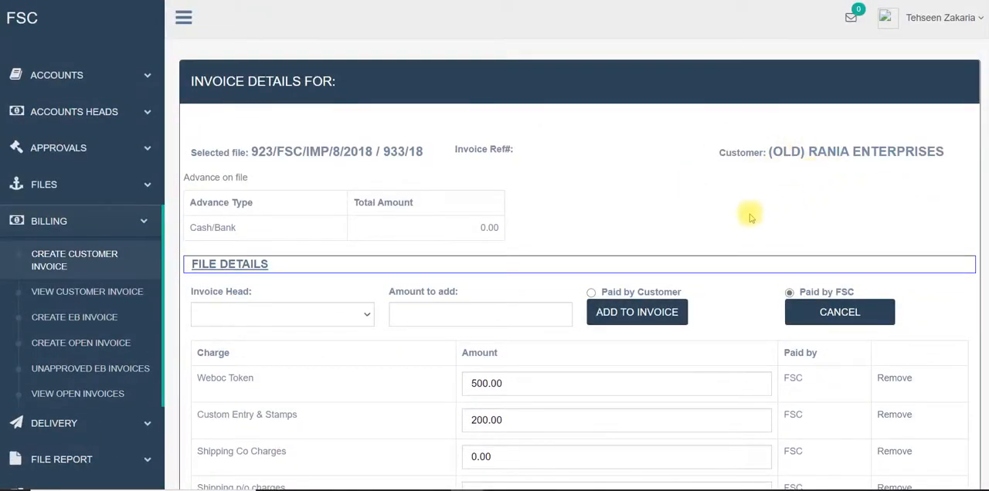
{"action": "scroll", "coordinate": [746, 212], "scroll_direction": "down", "scroll_amount": 6}
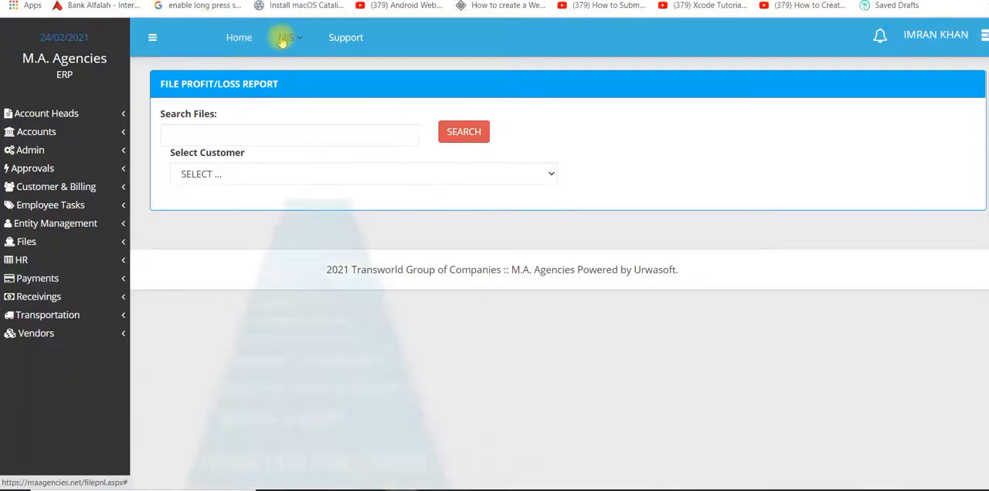
In the M.A. Agencies ERP, open the file profit/loss report for CMDS FOIL PVT LTD. and view the P&L of file 14662/21.
{"action": "left_click", "coordinate": [298, 217]}
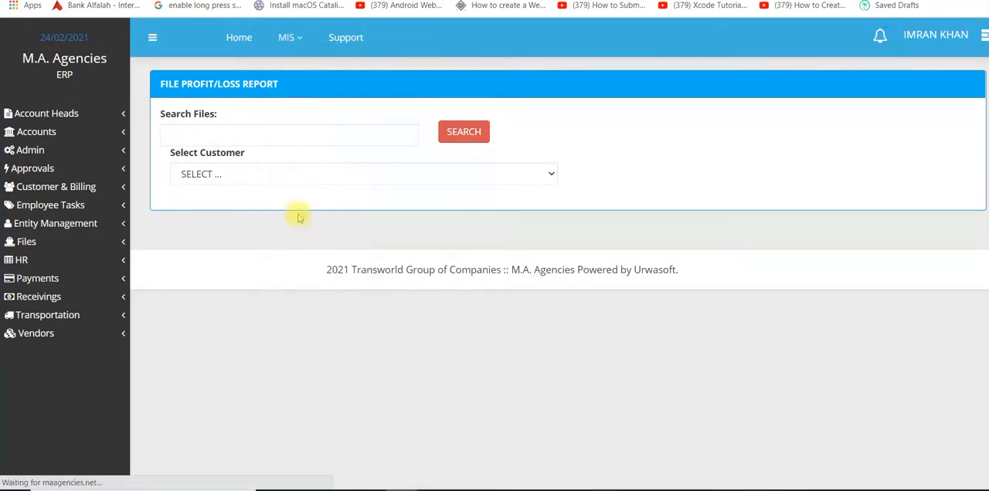
{"action": "left_click", "coordinate": [280, 174]}
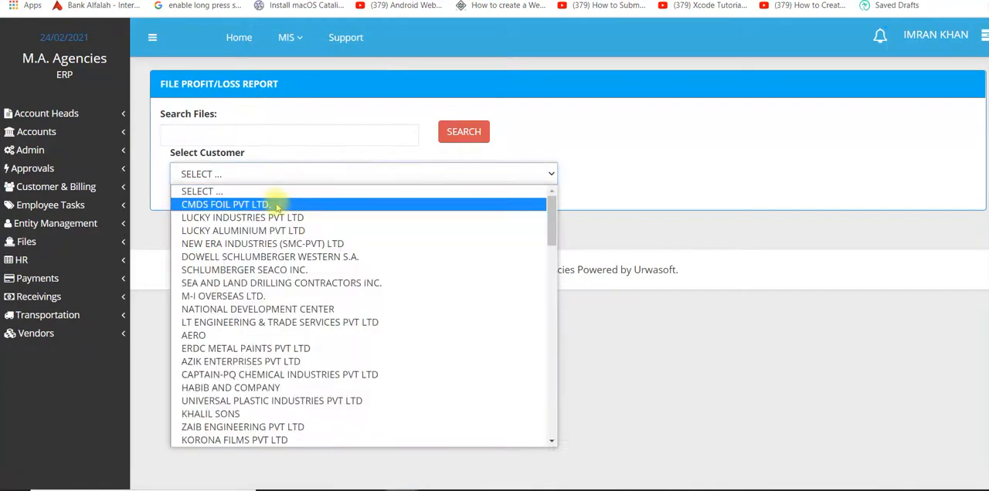
{"action": "left_click", "coordinate": [276, 205]}
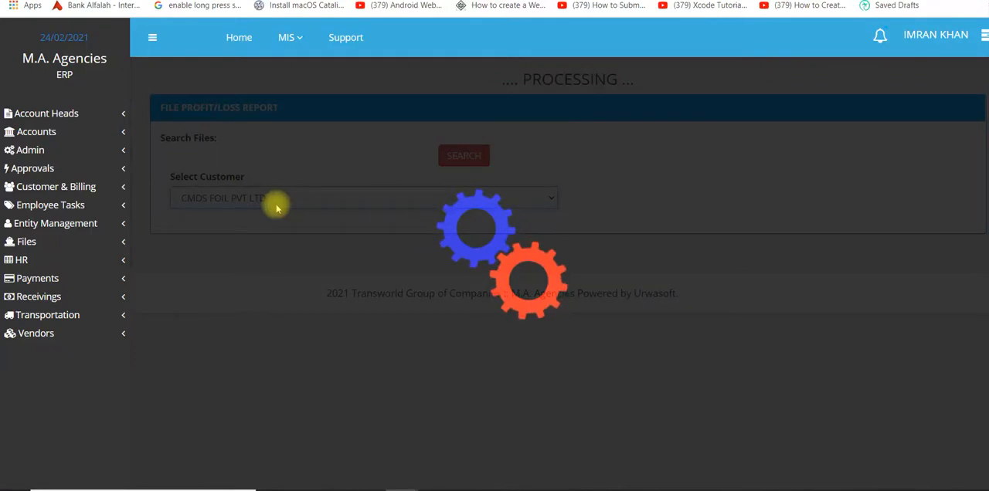
{"action": "scroll", "coordinate": [390, 460], "scroll_direction": "down", "scroll_amount": 2}
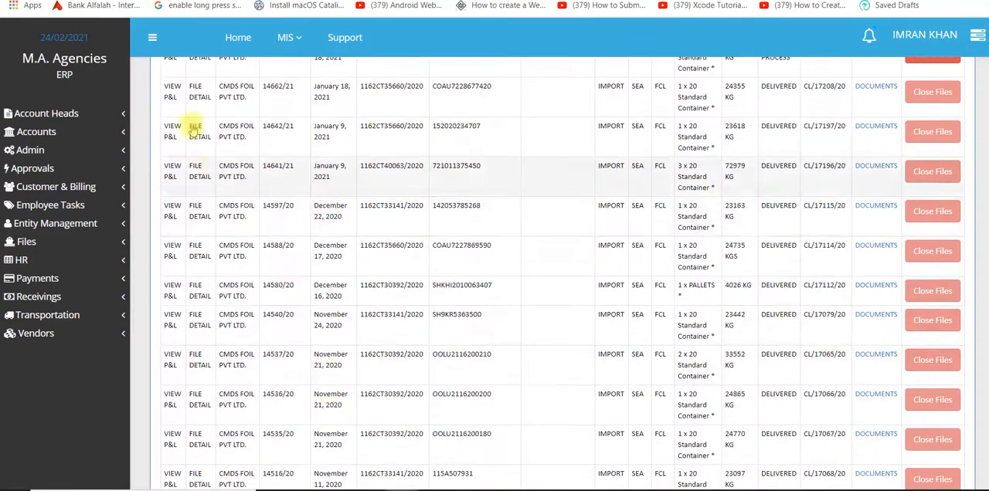
{"action": "left_click", "coordinate": [170, 91]}
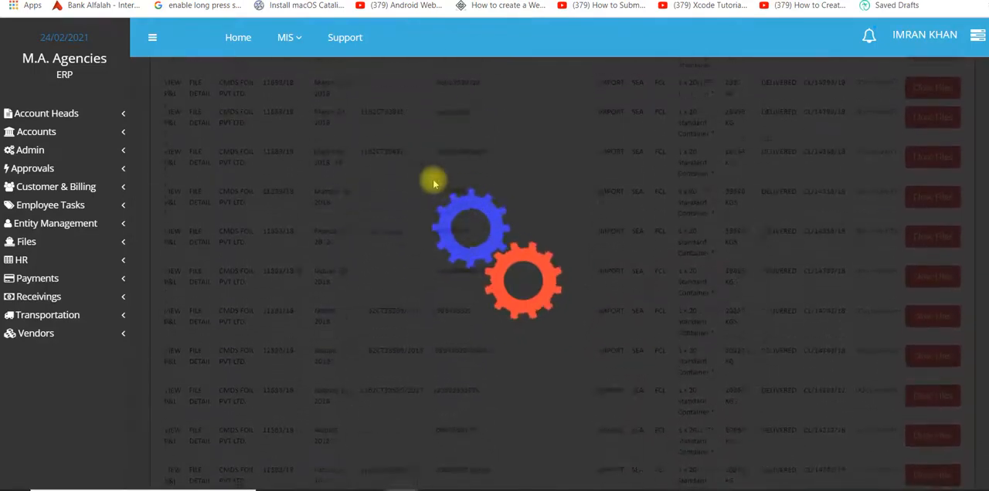
Examine the profit/loss report of file 14662/21, covering paid expenses, security deposit, invoice details, advances, receivings and net profit/loss.
{"action": "scroll", "coordinate": [434, 184], "scroll_direction": "down", "scroll_amount": 5}
{"action": "scroll", "coordinate": [599, 298], "scroll_direction": "down", "scroll_amount": 10}
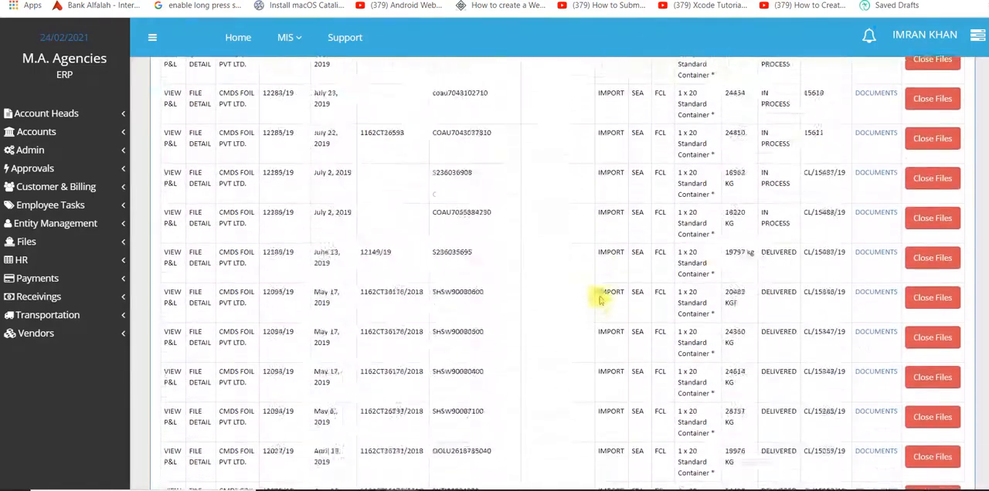
{"action": "scroll", "coordinate": [599, 298], "scroll_direction": "down", "scroll_amount": 20}
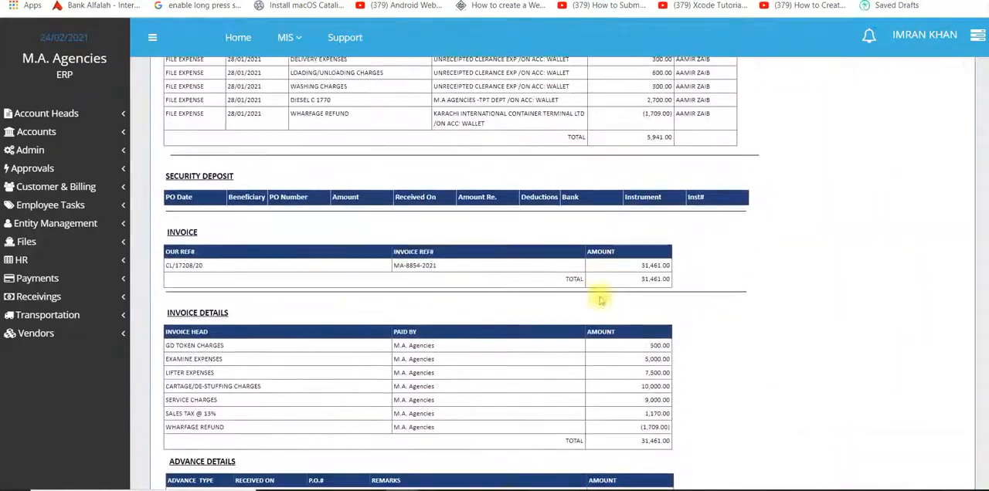
{"action": "scroll", "coordinate": [769, 169], "scroll_direction": "up", "scroll_amount": 5}
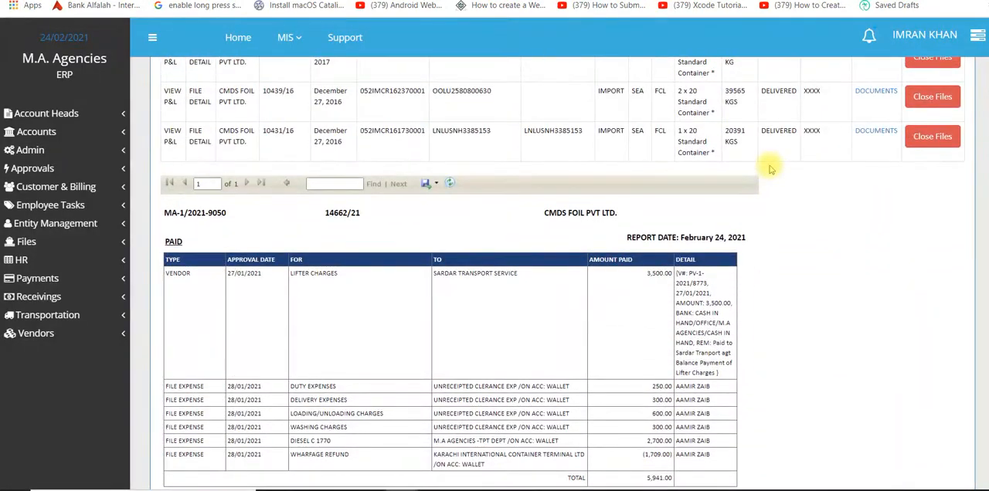
{"action": "scroll", "coordinate": [769, 168], "scroll_direction": "down", "scroll_amount": 1}
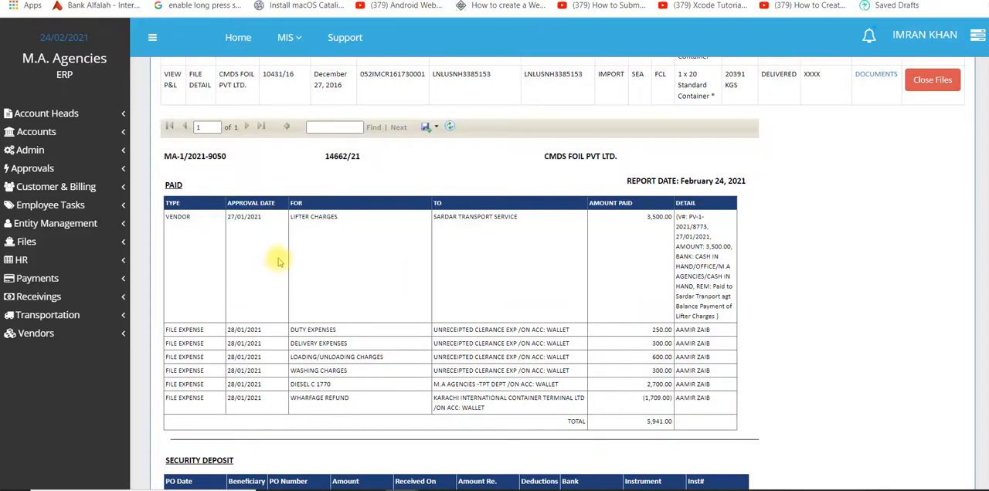
{"action": "scroll", "coordinate": [343, 255], "scroll_direction": "down", "scroll_amount": 5}
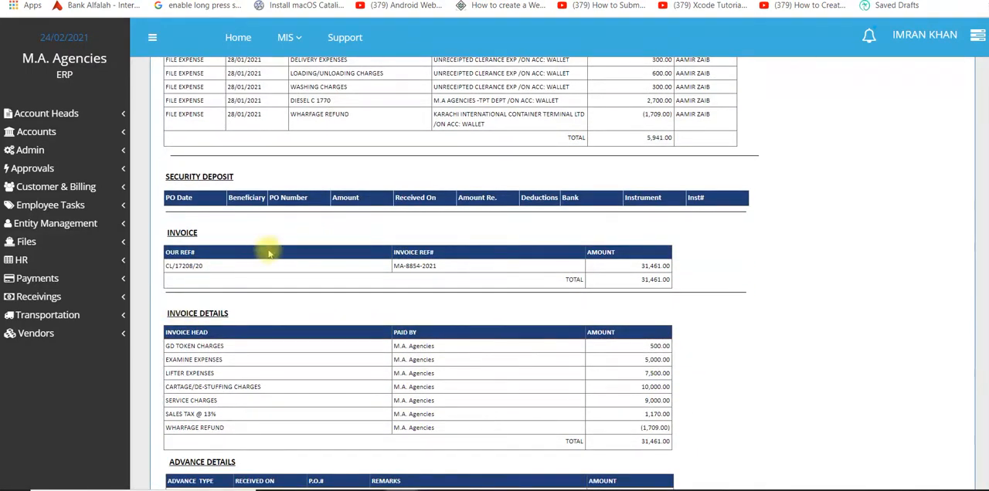
{"action": "scroll", "coordinate": [320, 276], "scroll_direction": "down", "scroll_amount": 2}
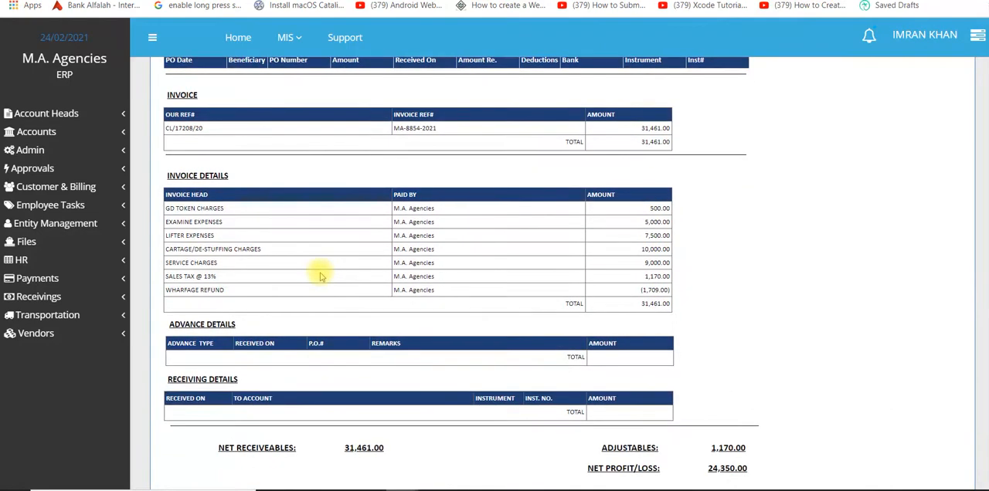
{"action": "scroll", "coordinate": [321, 276], "scroll_direction": "down", "scroll_amount": 1}
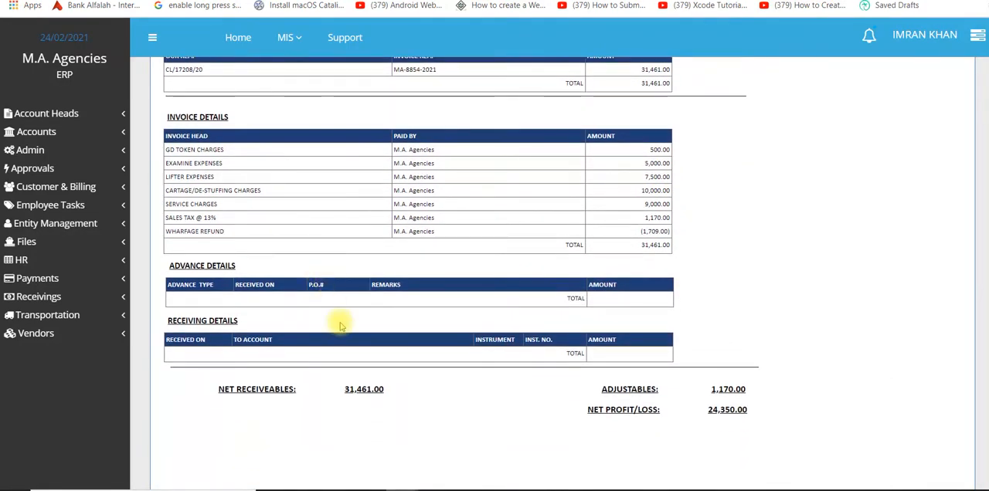
{"action": "scroll", "coordinate": [340, 326], "scroll_direction": "up", "scroll_amount": 4}
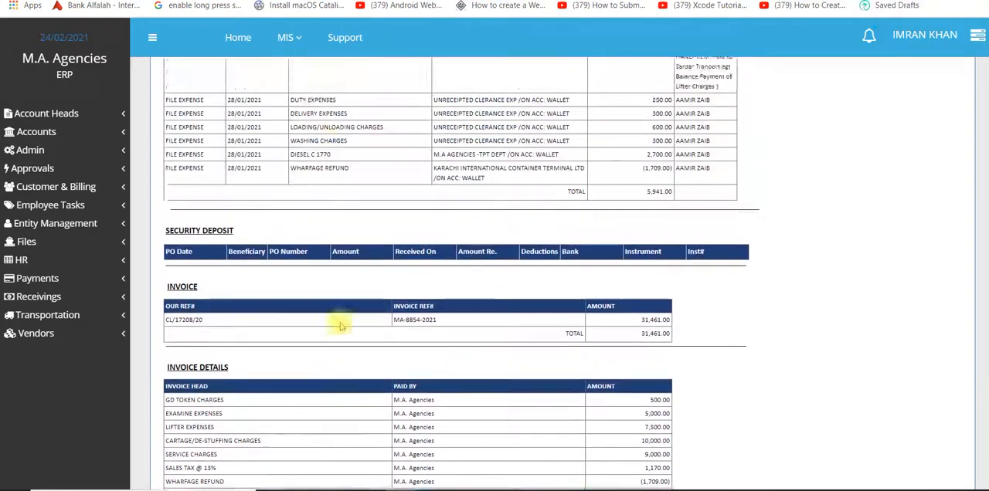
{"action": "scroll", "coordinate": [340, 326], "scroll_direction": "up", "scroll_amount": 7}
{"action": "scroll", "coordinate": [340, 326], "scroll_direction": "down", "scroll_amount": 6}
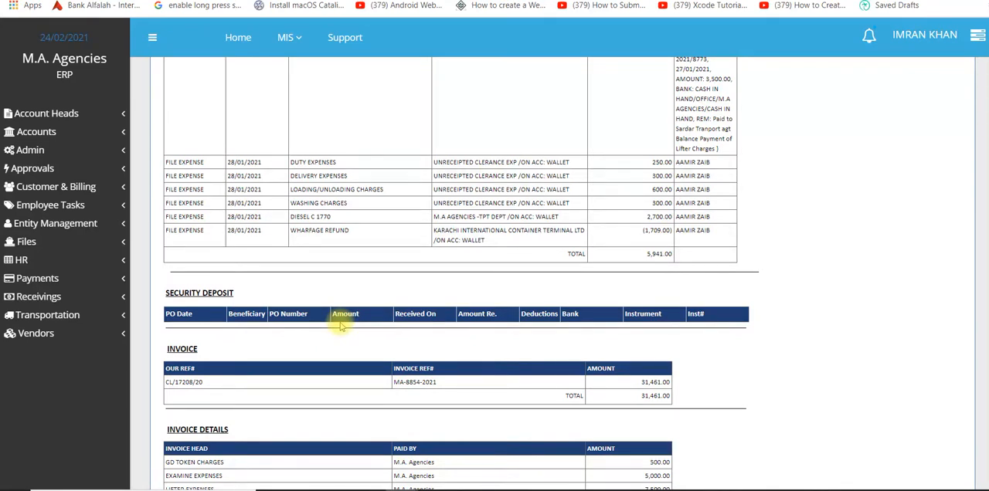
{"action": "scroll", "coordinate": [530, 261], "scroll_direction": "up", "scroll_amount": 5}
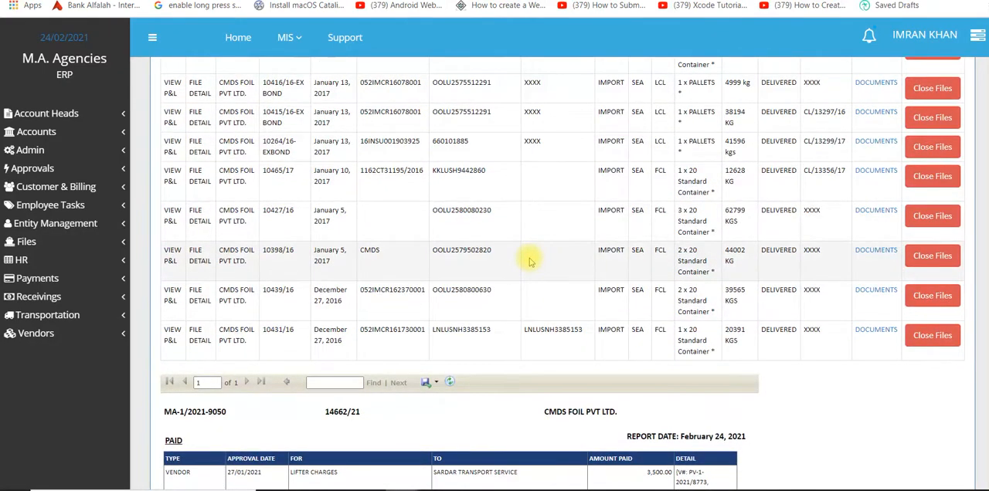
Open the file detail report of file 11697/18-EX from the CMDS FOIL PVT LTD. list and review it.
{"action": "scroll", "coordinate": [530, 262], "scroll_direction": "up", "scroll_amount": 10}
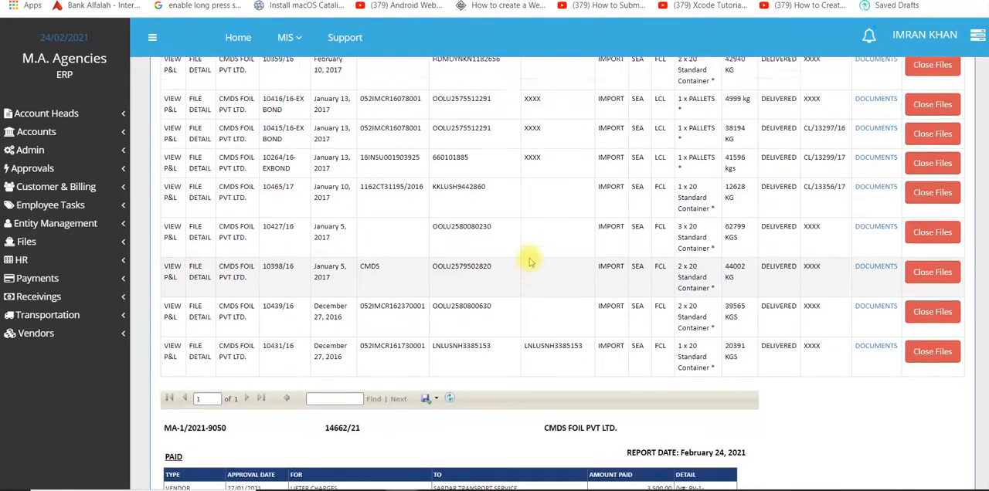
{"action": "scroll", "coordinate": [529, 261], "scroll_direction": "up", "scroll_amount": 15}
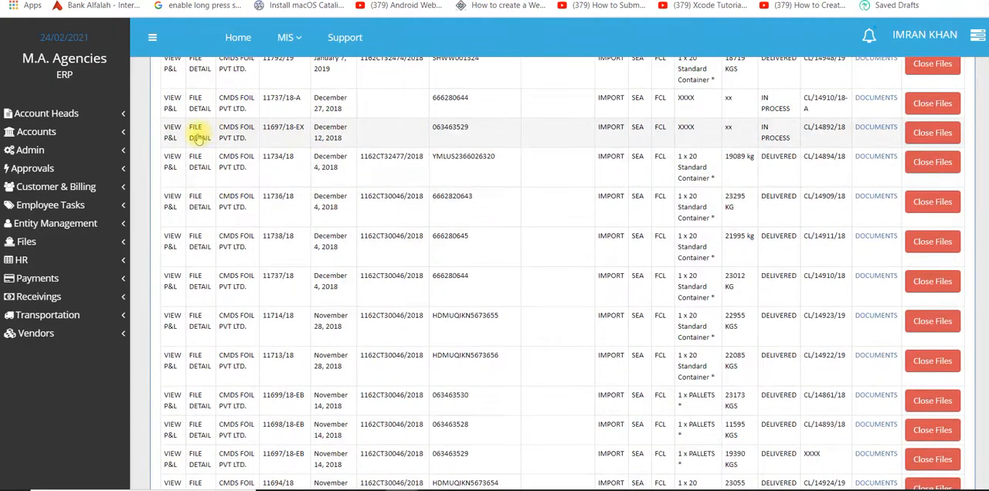
{"action": "left_click", "coordinate": [198, 137]}
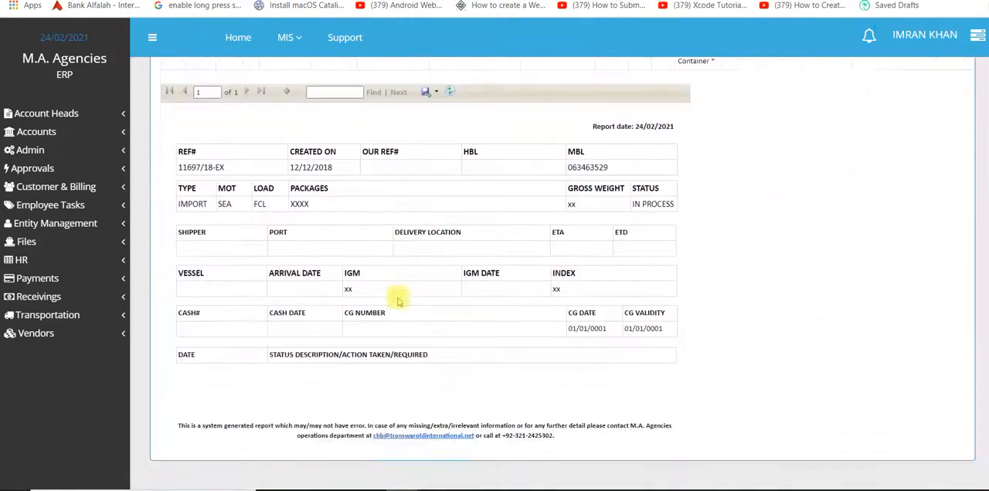
{"action": "scroll", "coordinate": [397, 302], "scroll_direction": "up", "scroll_amount": 1}
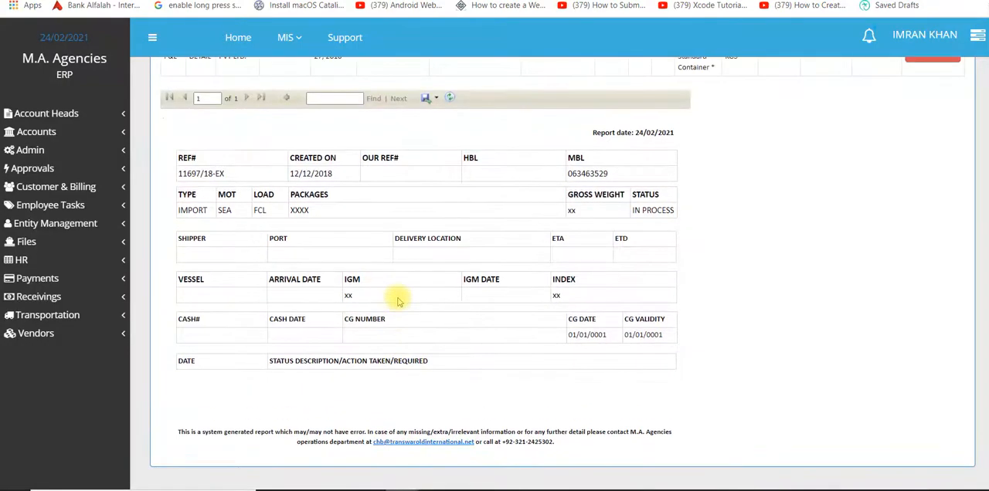
{"action": "scroll", "coordinate": [397, 301], "scroll_direction": "up", "scroll_amount": 15}
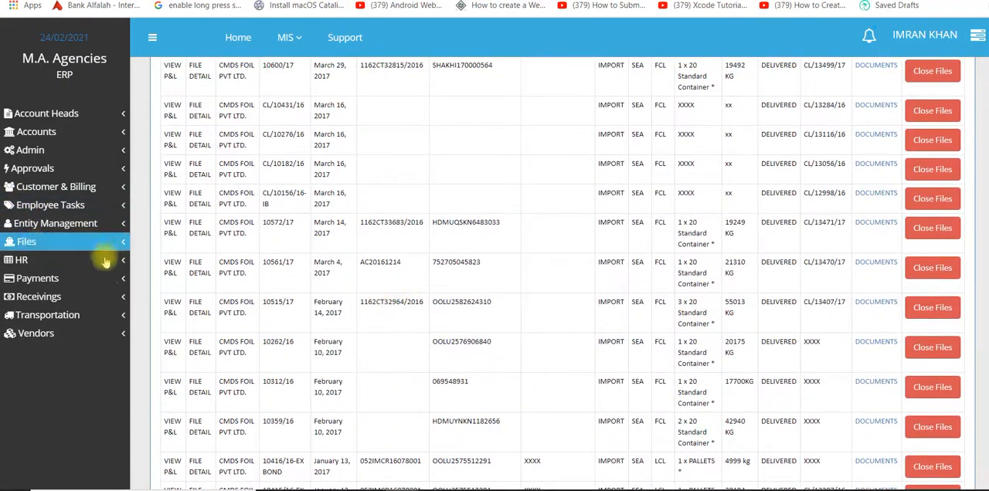
Generate the financial statements report for the period from 01/01/2021 to 02/24/2021.
{"action": "left_click", "coordinate": [76, 133]}
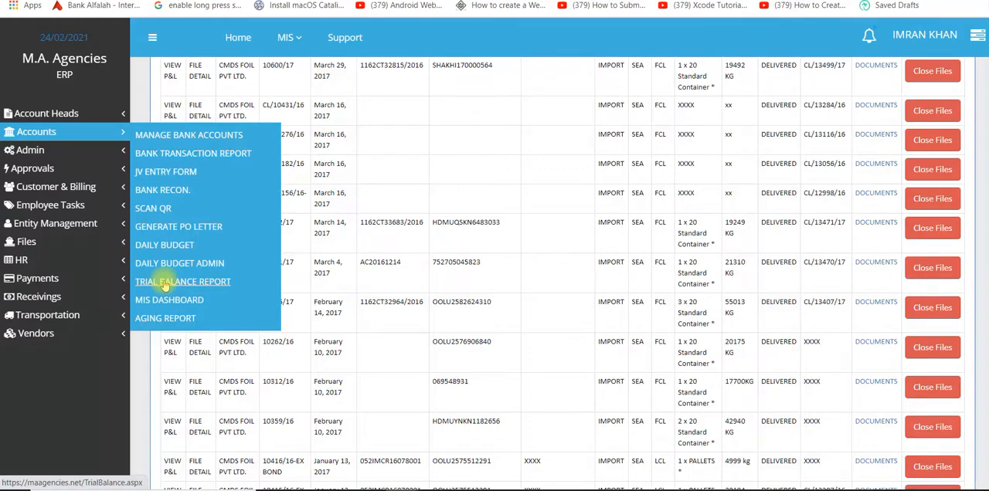
{"action": "left_click", "coordinate": [285, 38]}
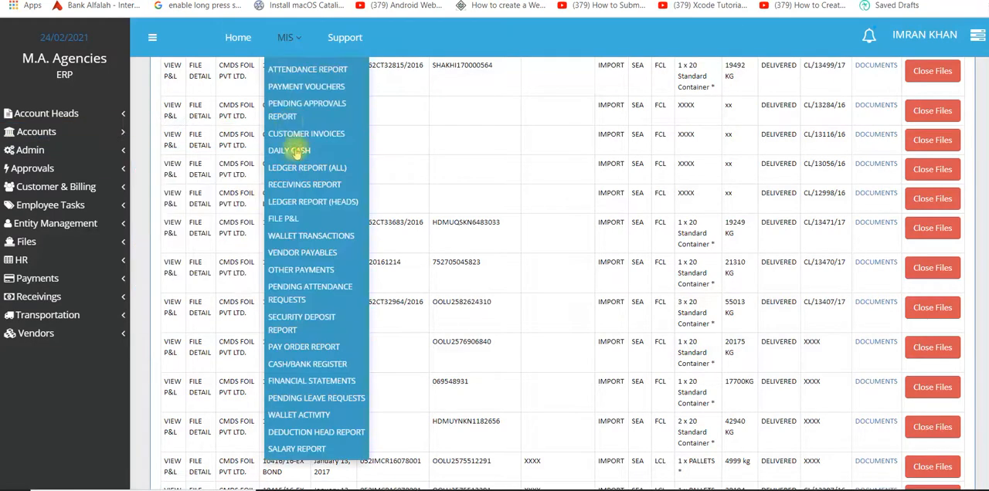
{"action": "left_click", "coordinate": [302, 384]}
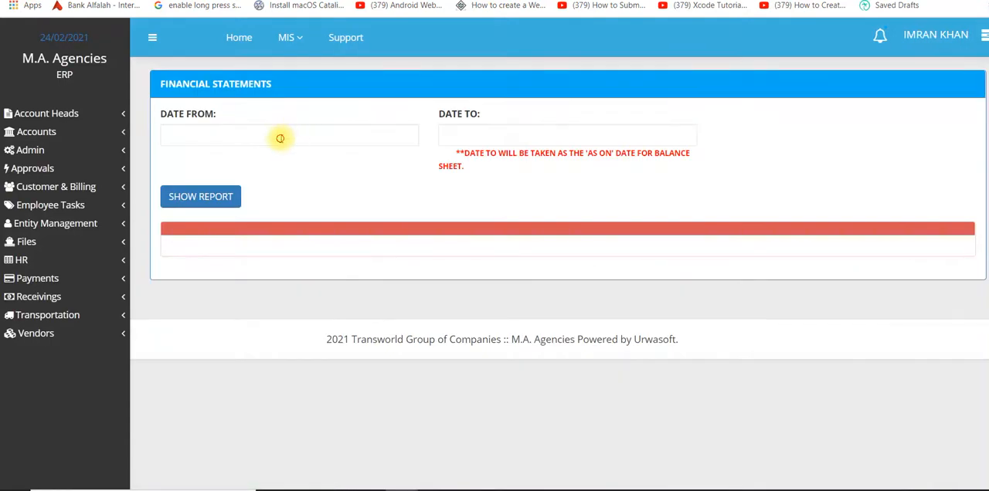
{"action": "left_click", "coordinate": [280, 137]}
{"action": "left_click", "coordinate": [276, 167]}
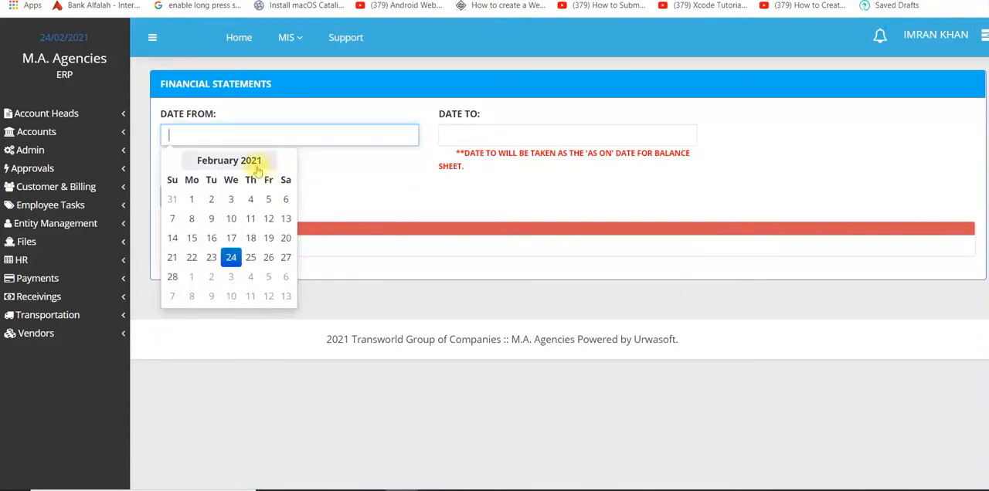
{"action": "left_click", "coordinate": [206, 164]}
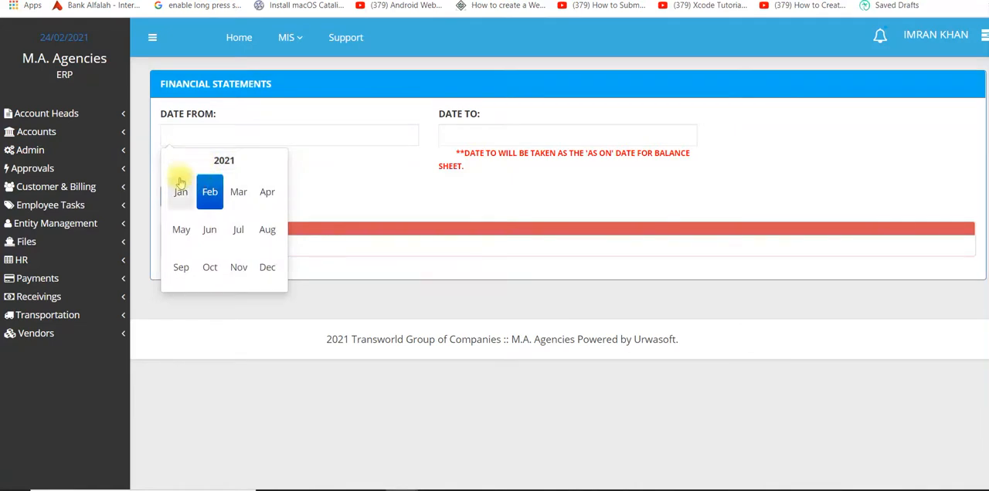
{"action": "left_click", "coordinate": [180, 192]}
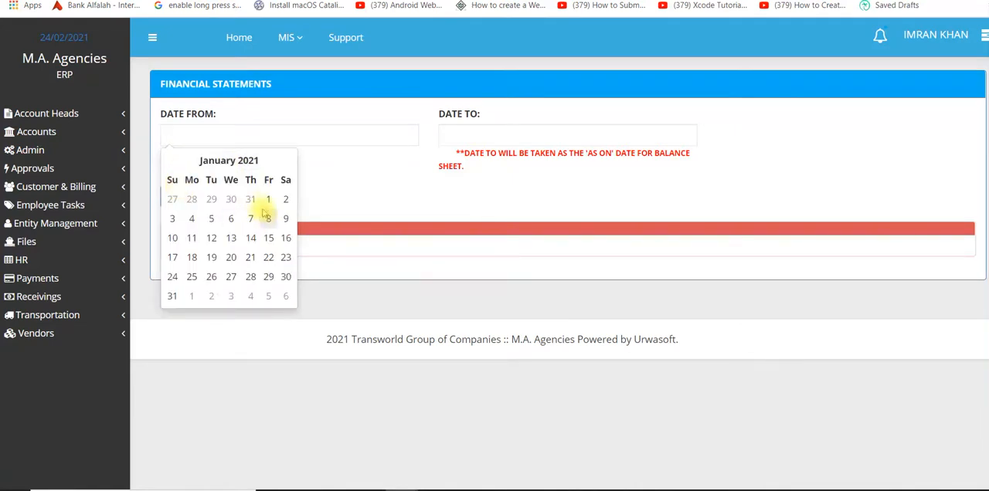
{"action": "left_click", "coordinate": [268, 200]}
{"action": "left_click", "coordinate": [514, 139]}
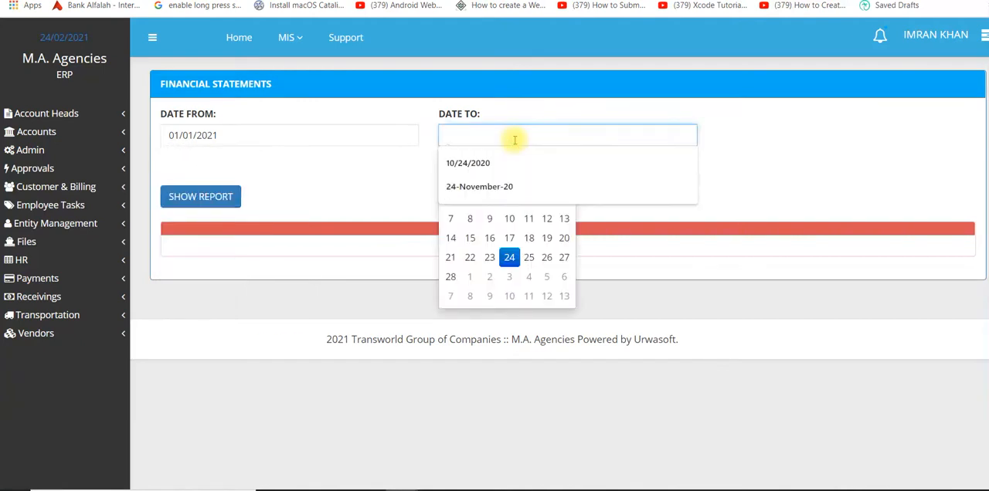
{"action": "left_click", "coordinate": [510, 257]}
{"action": "left_click", "coordinate": [188, 193]}
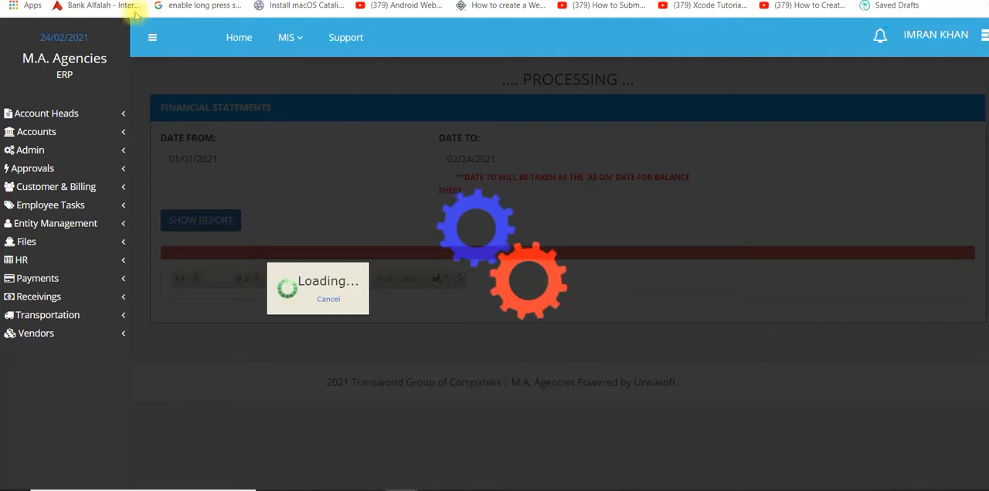
Review the balance sheet's assets, liabilities and capital, and expand the Accounts Receivable entry into its individual customers.
{"action": "scroll", "coordinate": [352, 248], "scroll_direction": "down", "scroll_amount": 4}
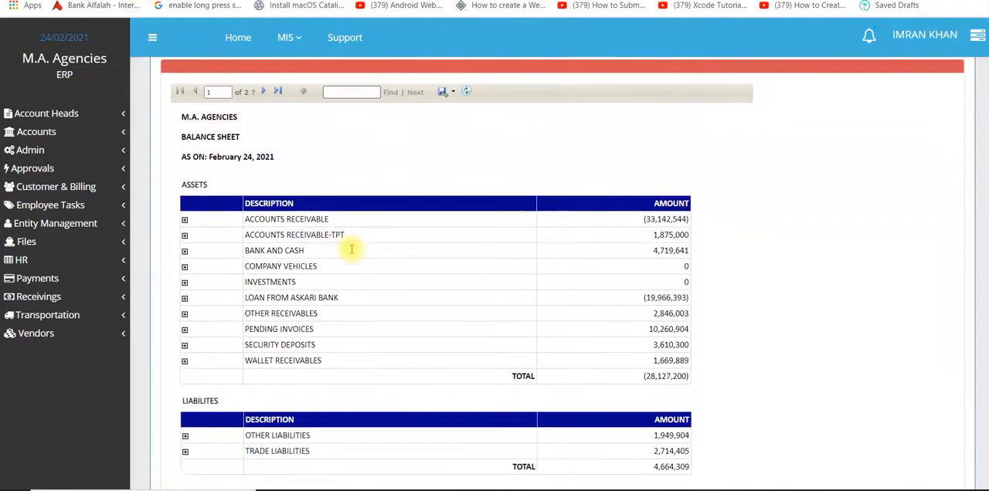
{"action": "scroll", "coordinate": [351, 249], "scroll_direction": "up", "scroll_amount": 3}
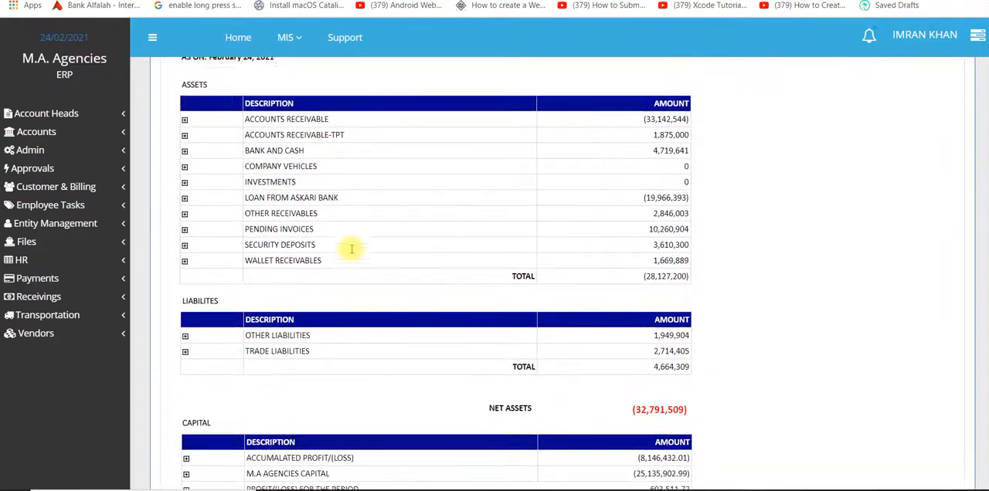
{"action": "scroll", "coordinate": [352, 248], "scroll_direction": "down", "scroll_amount": 3}
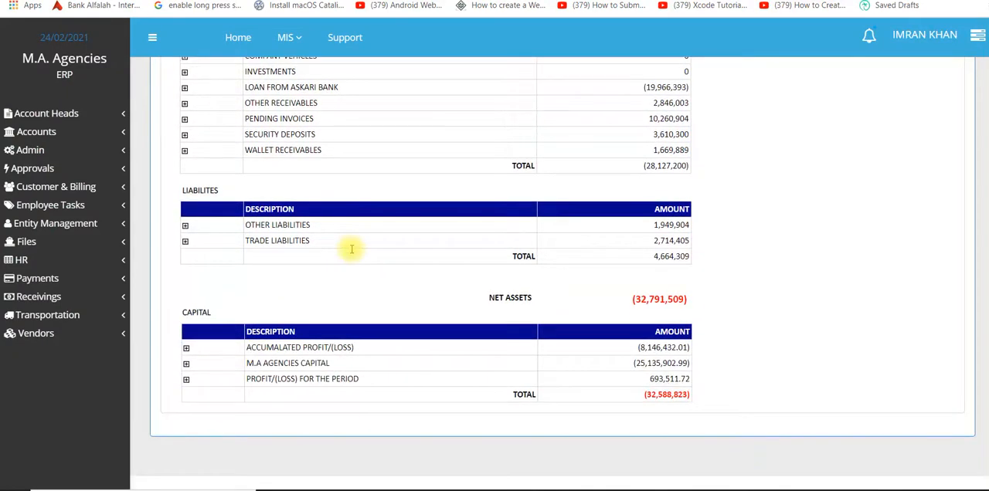
{"action": "scroll", "coordinate": [351, 248], "scroll_direction": "up", "scroll_amount": 2}
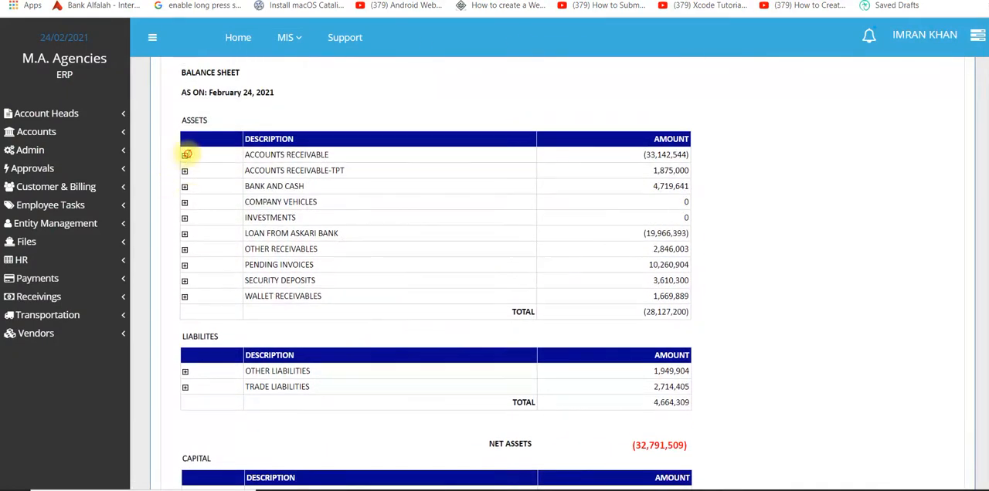
{"action": "left_click", "coordinate": [186, 156]}
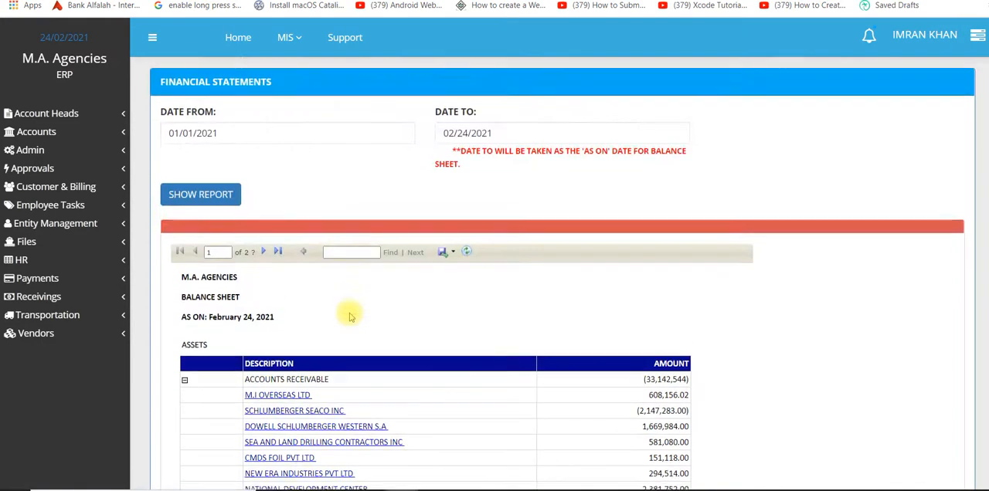
Open the ledger of DOWELL SCHLUMBERGER WESTERN S.A from the receivables breakdown and look through its transactions.
{"action": "scroll", "coordinate": [342, 250], "scroll_direction": "down", "scroll_amount": 2}
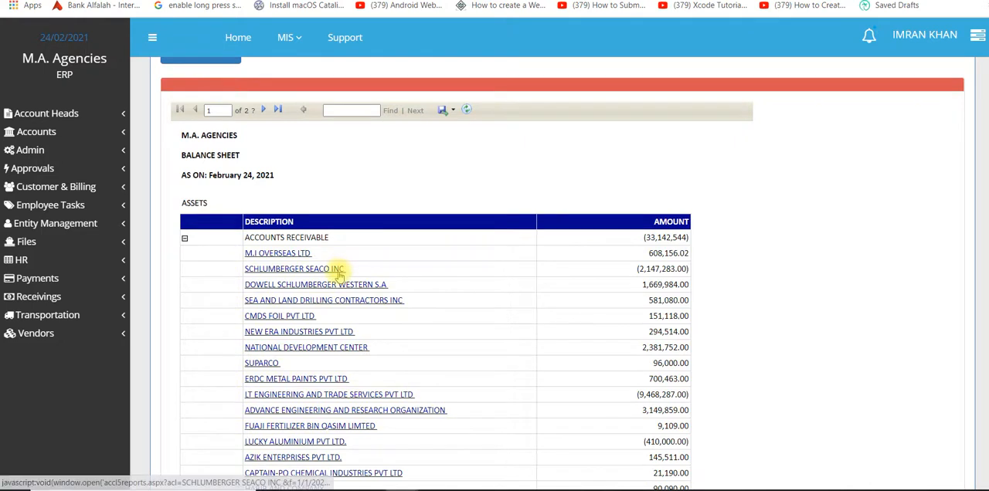
{"action": "left_click", "coordinate": [348, 285]}
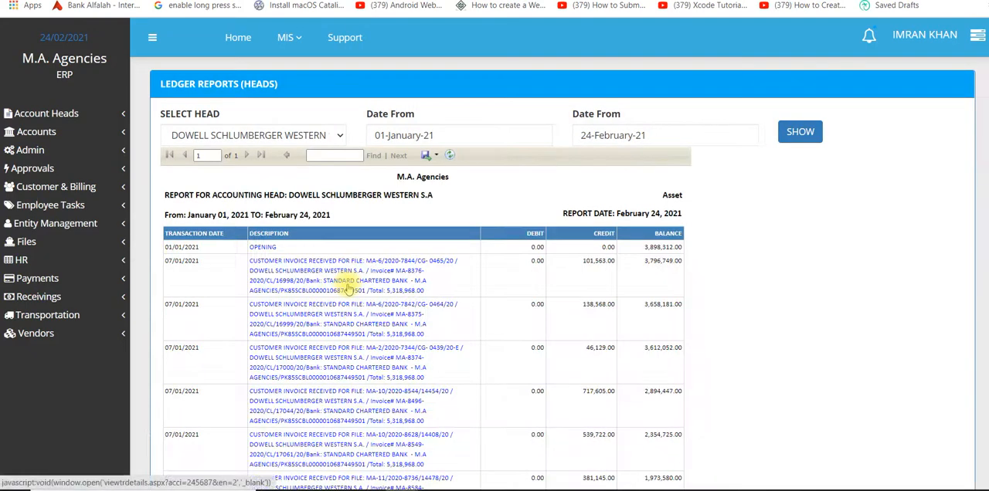
{"action": "scroll", "coordinate": [347, 287], "scroll_direction": "down", "scroll_amount": 1}
{"action": "scroll", "coordinate": [348, 287], "scroll_direction": "up", "scroll_amount": 1}
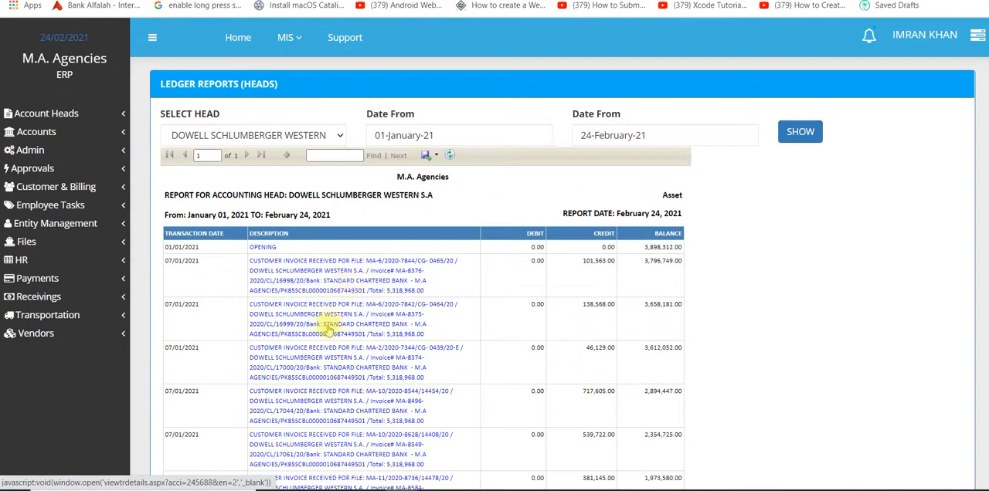
Open the invoice receiving transaction for file MA-6/2020-7842/CG-0464/20 and review its receiving voucher, reconciliation option and uploaded evidence.
{"action": "left_click", "coordinate": [330, 325]}
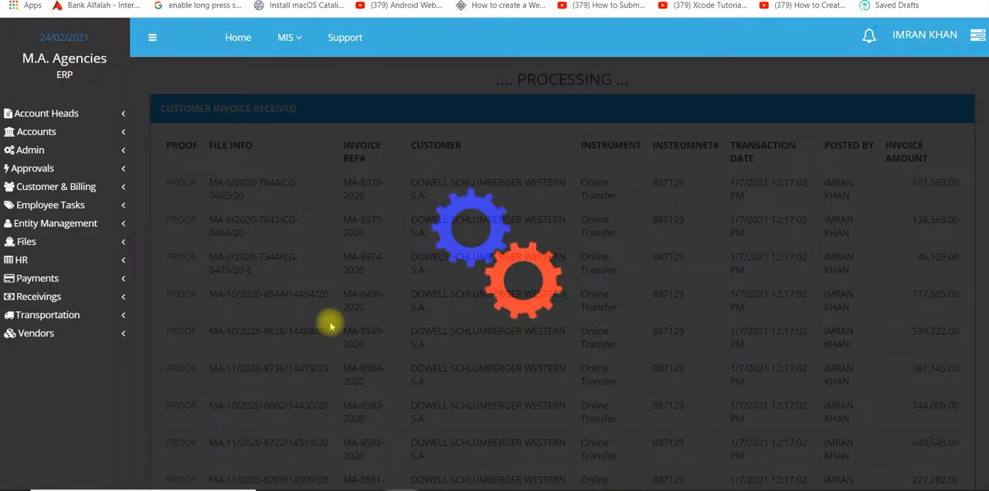
{"action": "scroll", "coordinate": [330, 325], "scroll_direction": "down", "scroll_amount": 15}
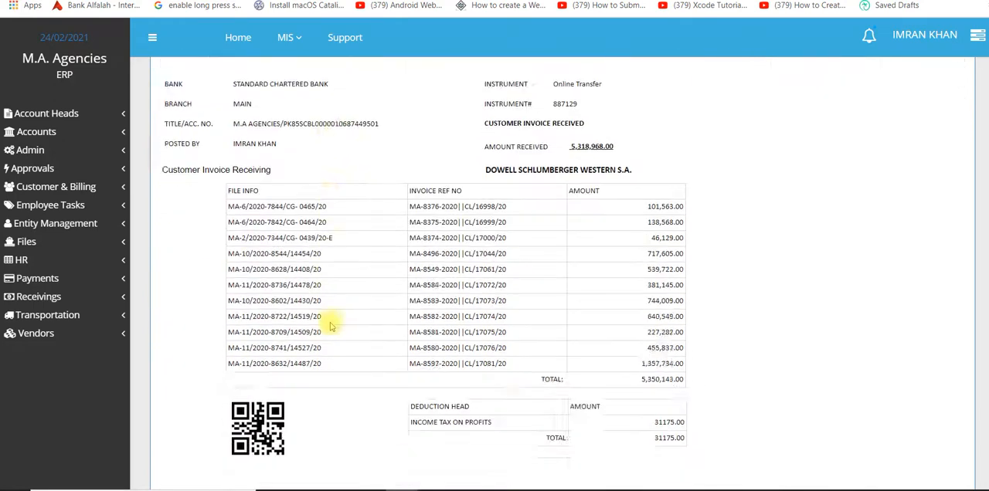
{"action": "scroll", "coordinate": [330, 325], "scroll_direction": "down", "scroll_amount": 2}
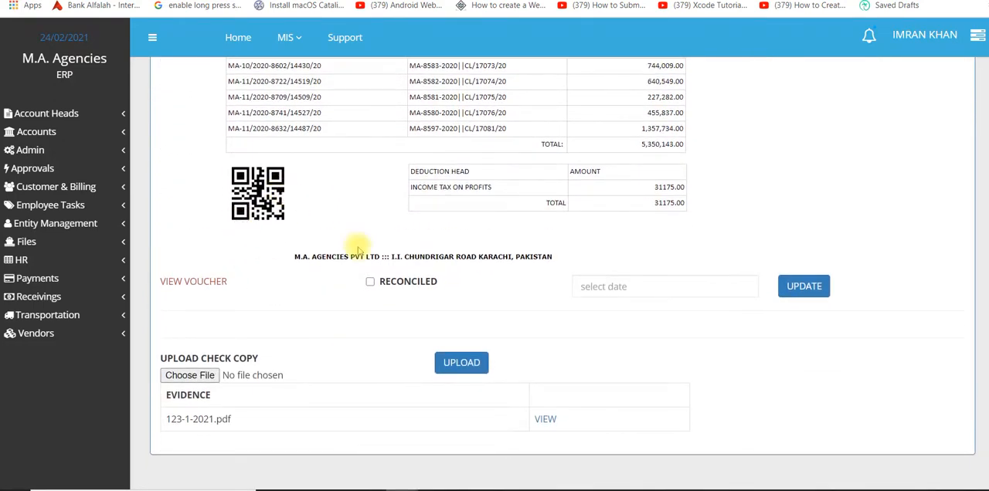
{"action": "scroll", "coordinate": [358, 251], "scroll_direction": "up", "scroll_amount": 5}
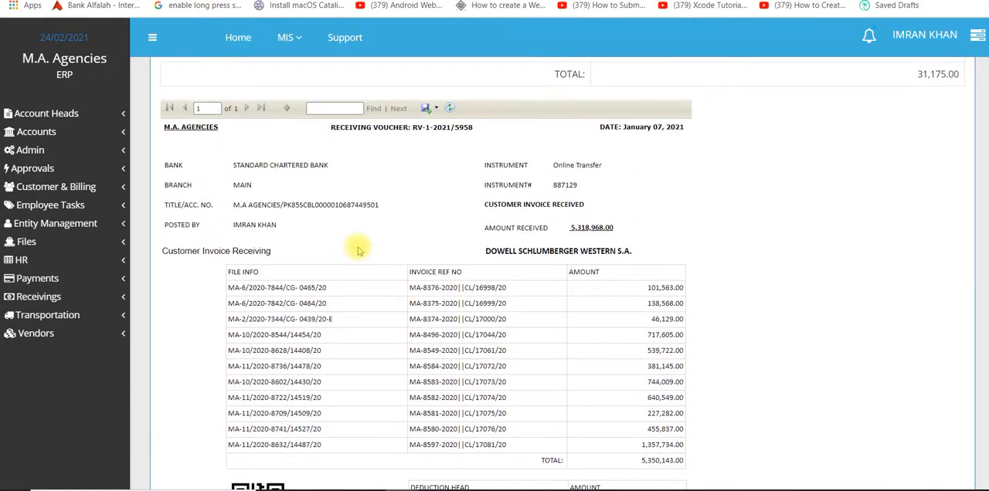
{"action": "scroll", "coordinate": [358, 252], "scroll_direction": "up", "scroll_amount": 8}
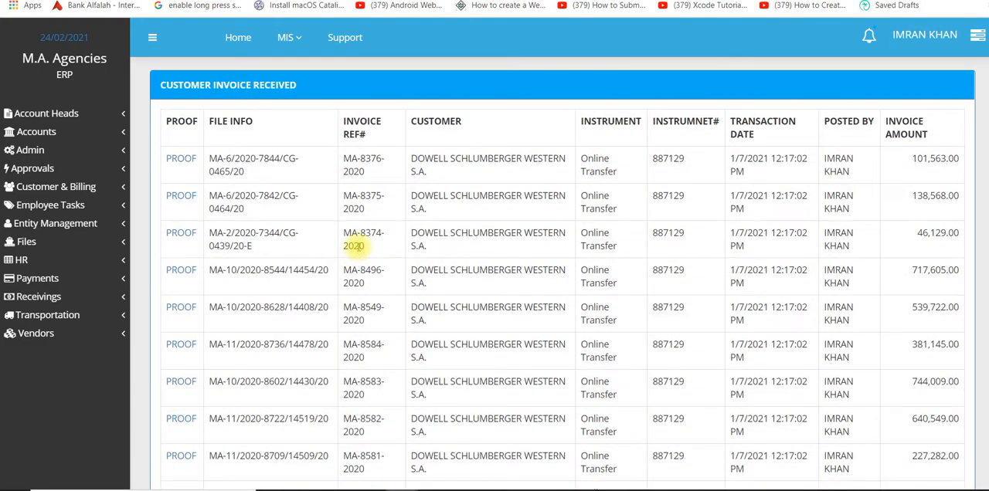